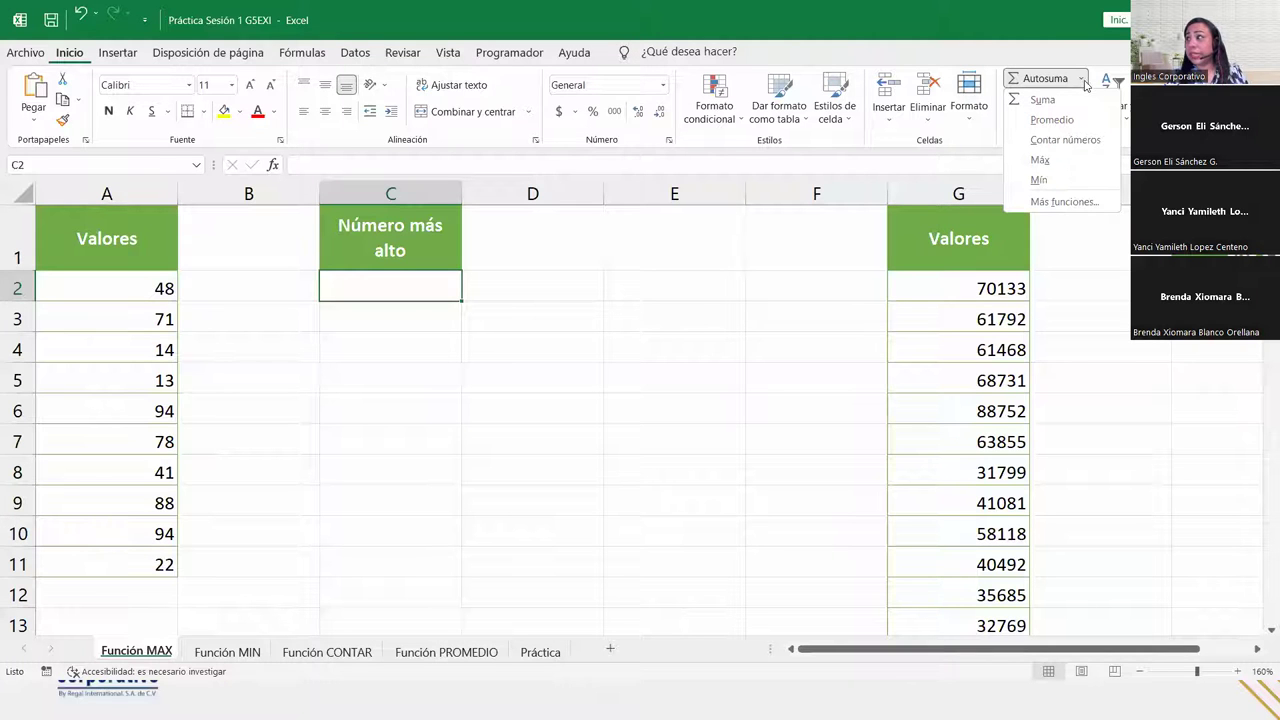
click(1085, 83)
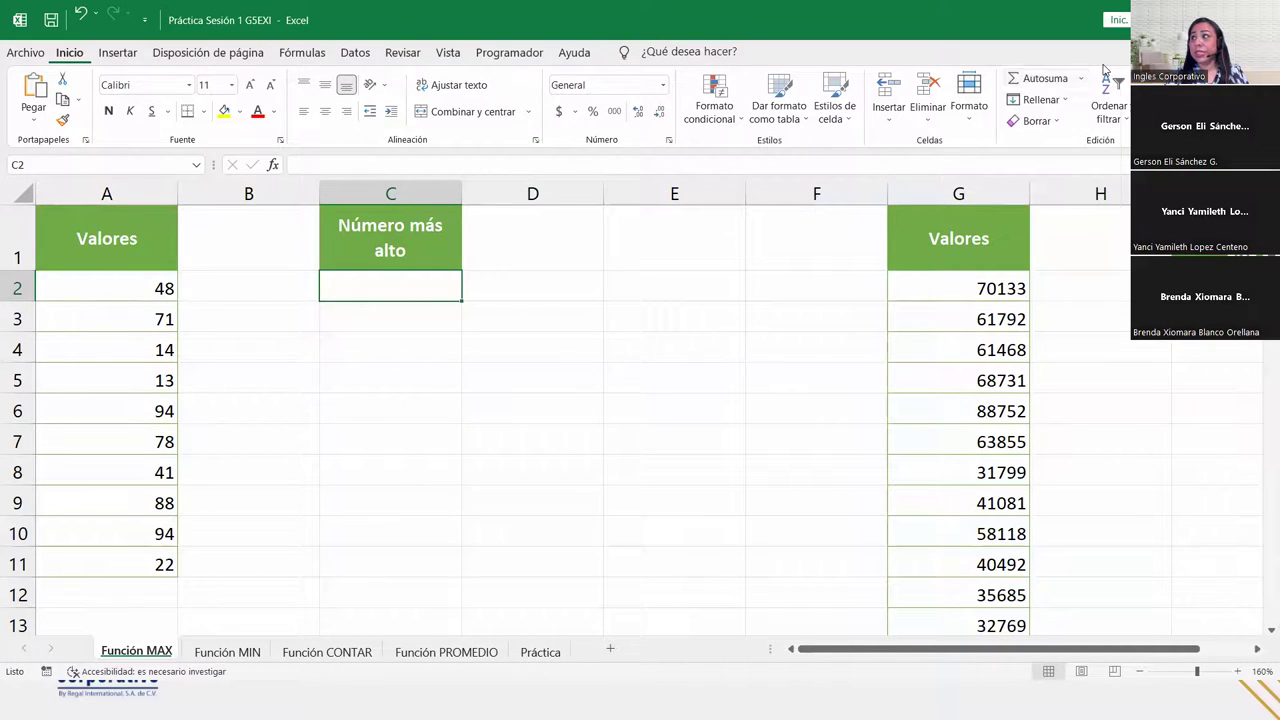
click(1015, 80)
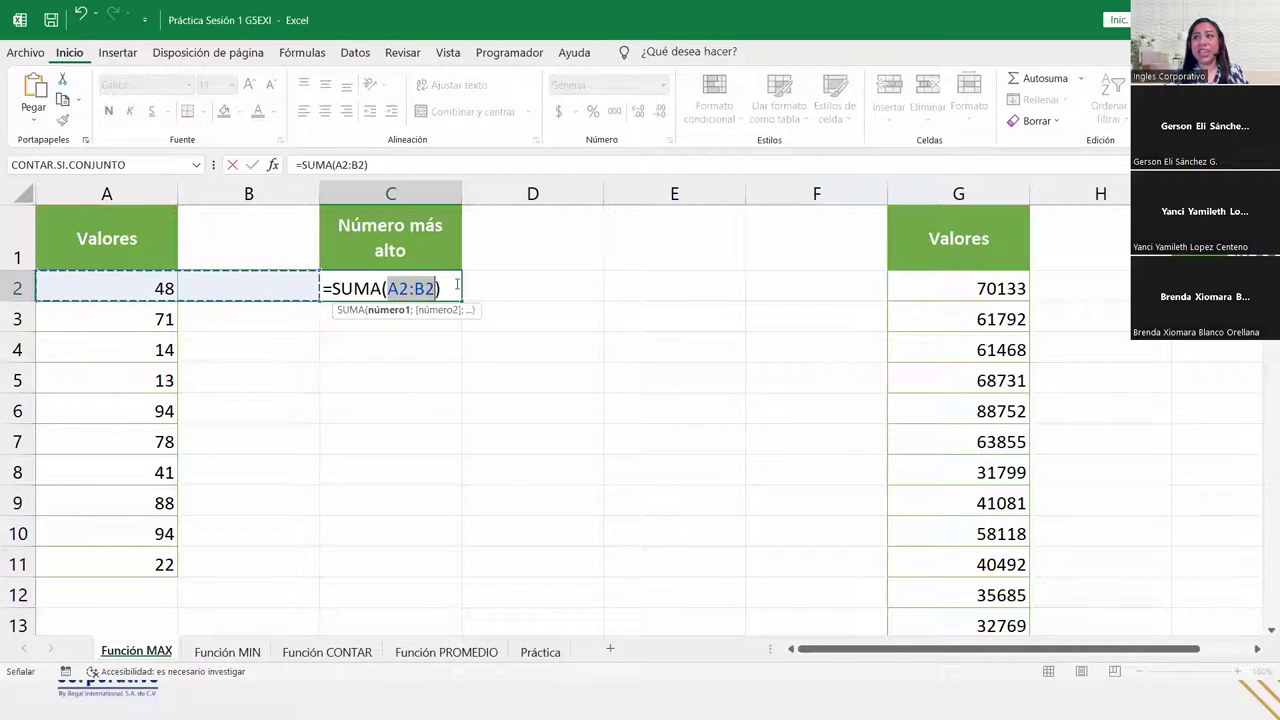
key(Escape)
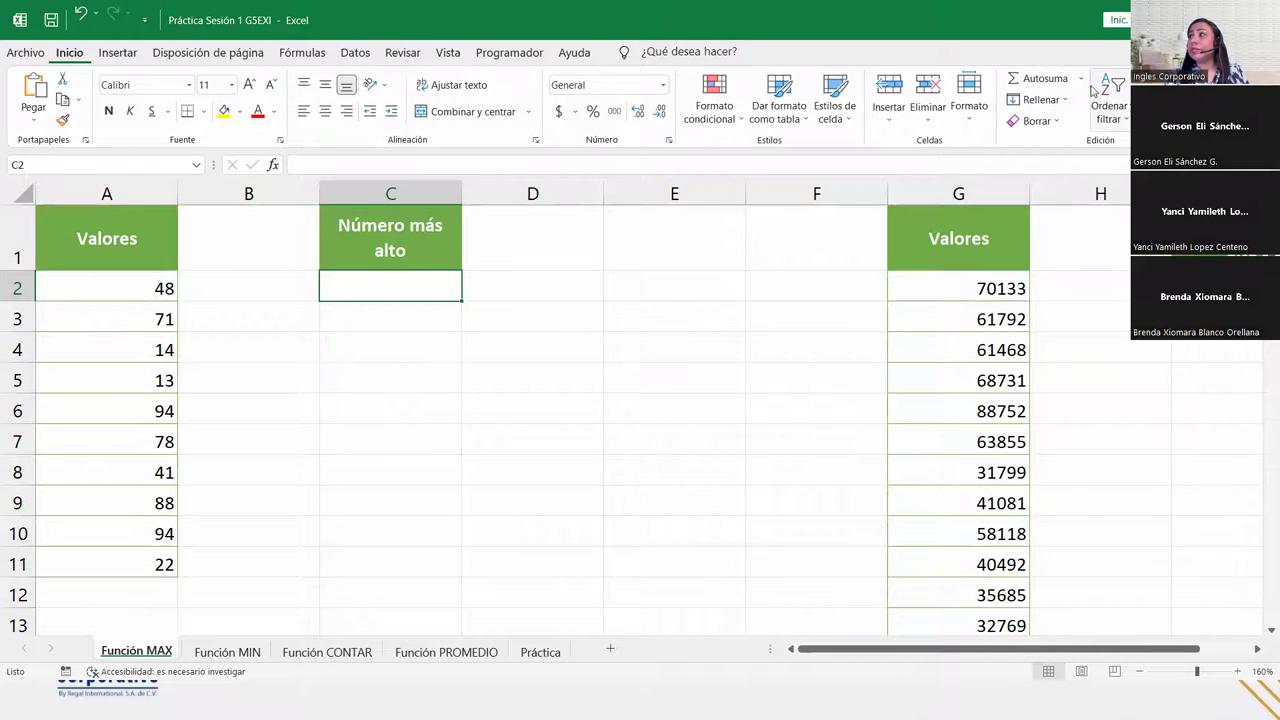
Step: Insert a MAX function over A2:A11 in cell C2 to find the highest number of the first Valores list
click(1082, 80)
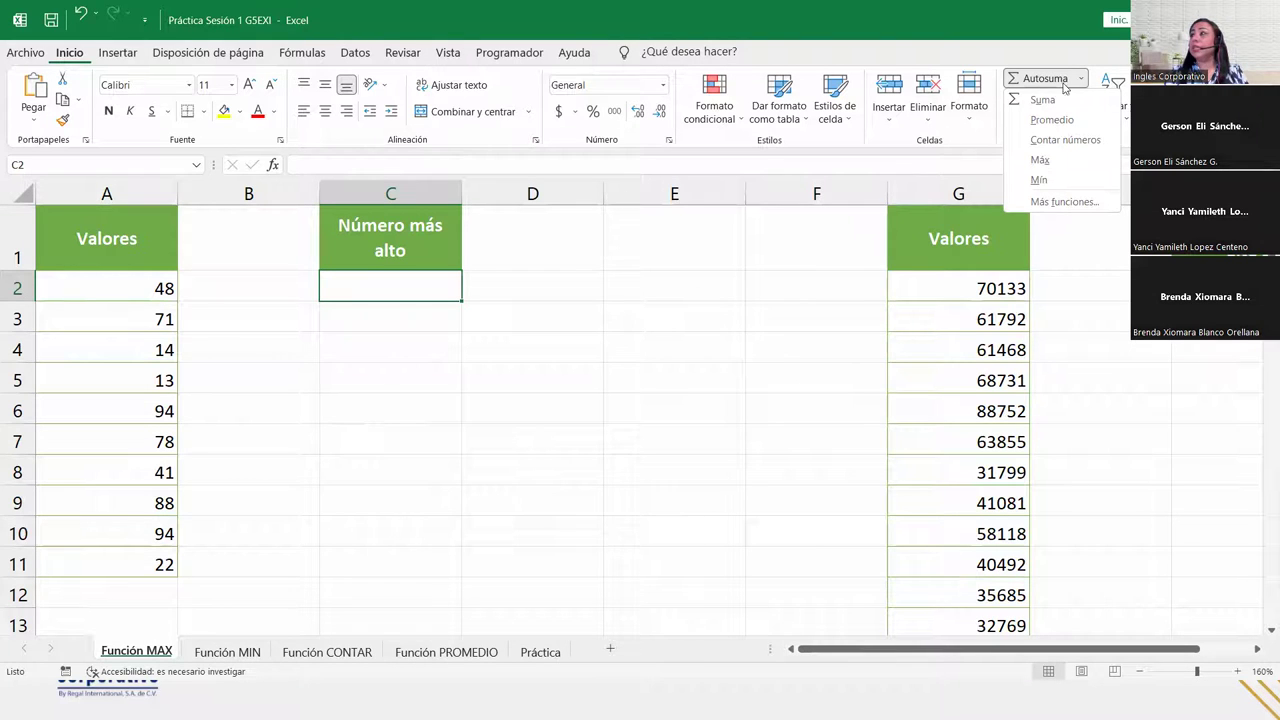
click(1045, 160)
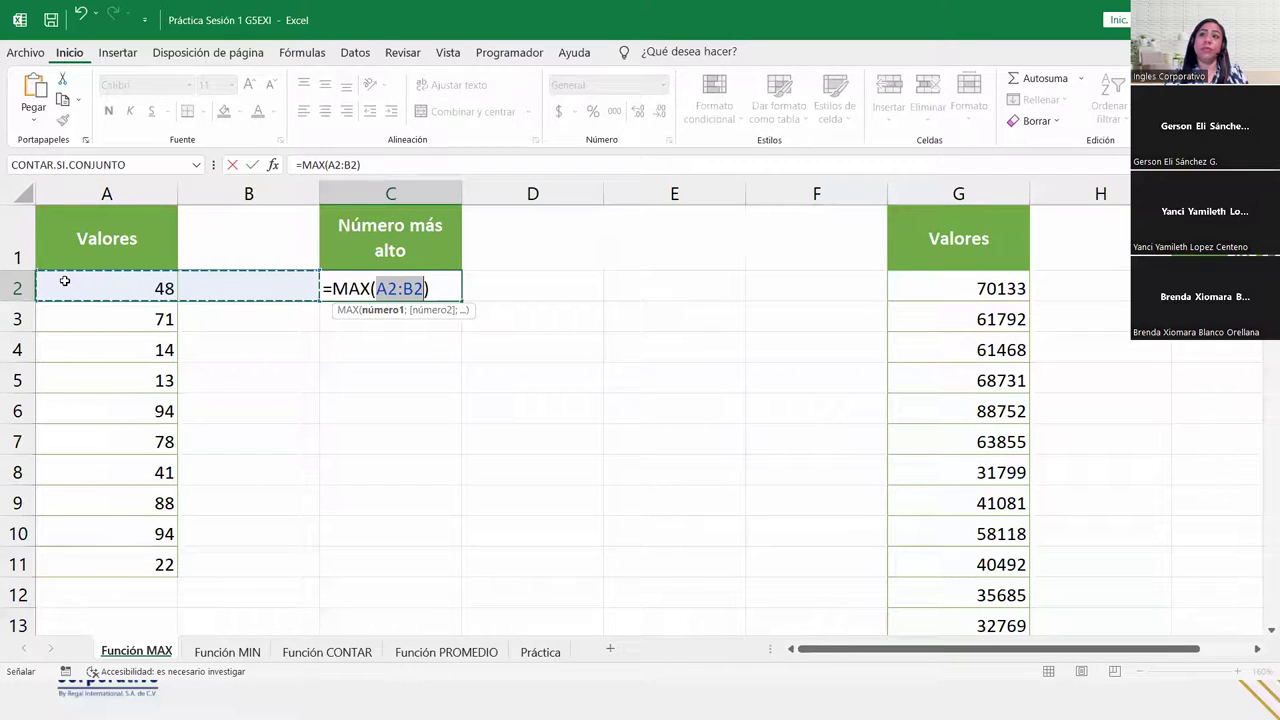
drag(64, 281, 114, 560)
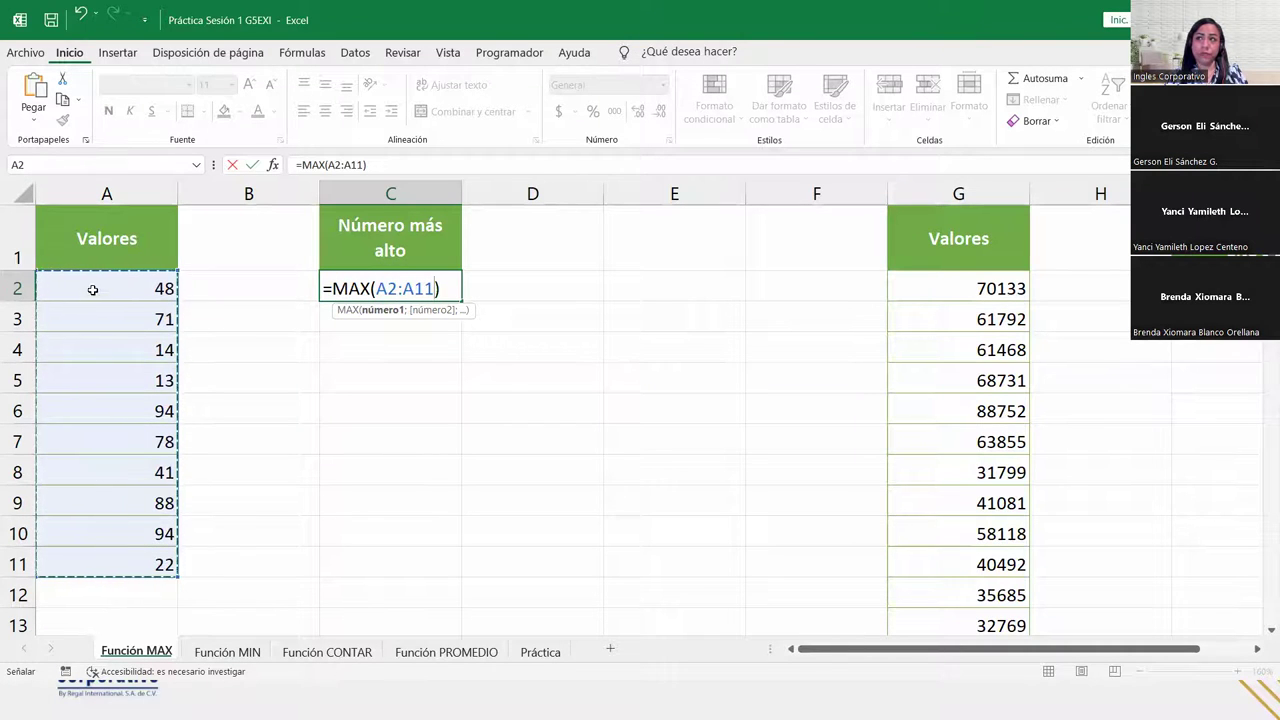
click(138, 286)
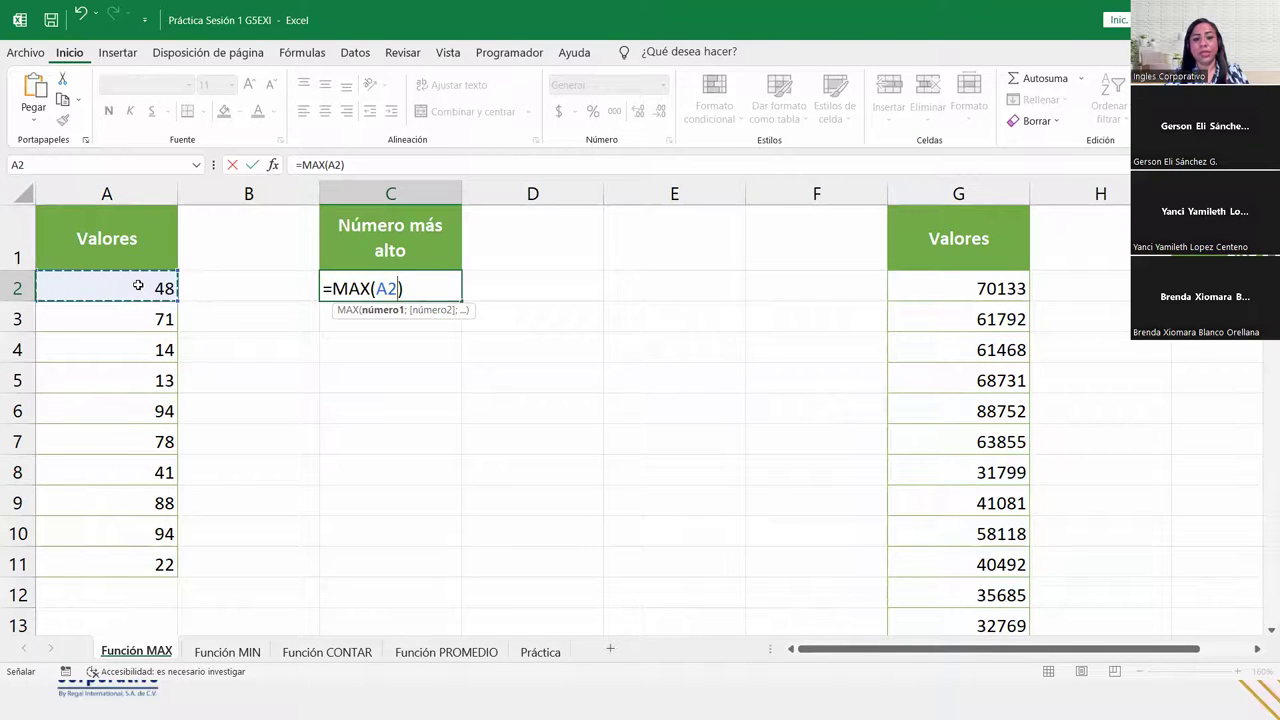
drag(138, 286, 139, 554)
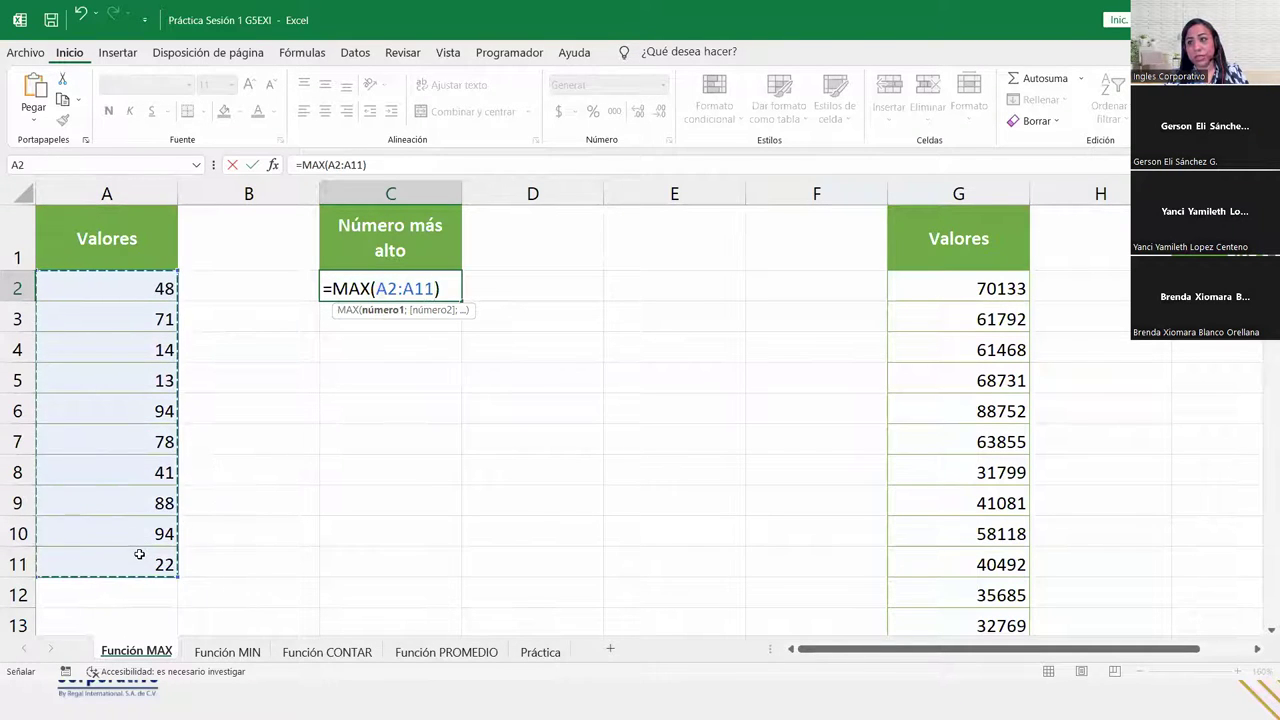
click(459, 290)
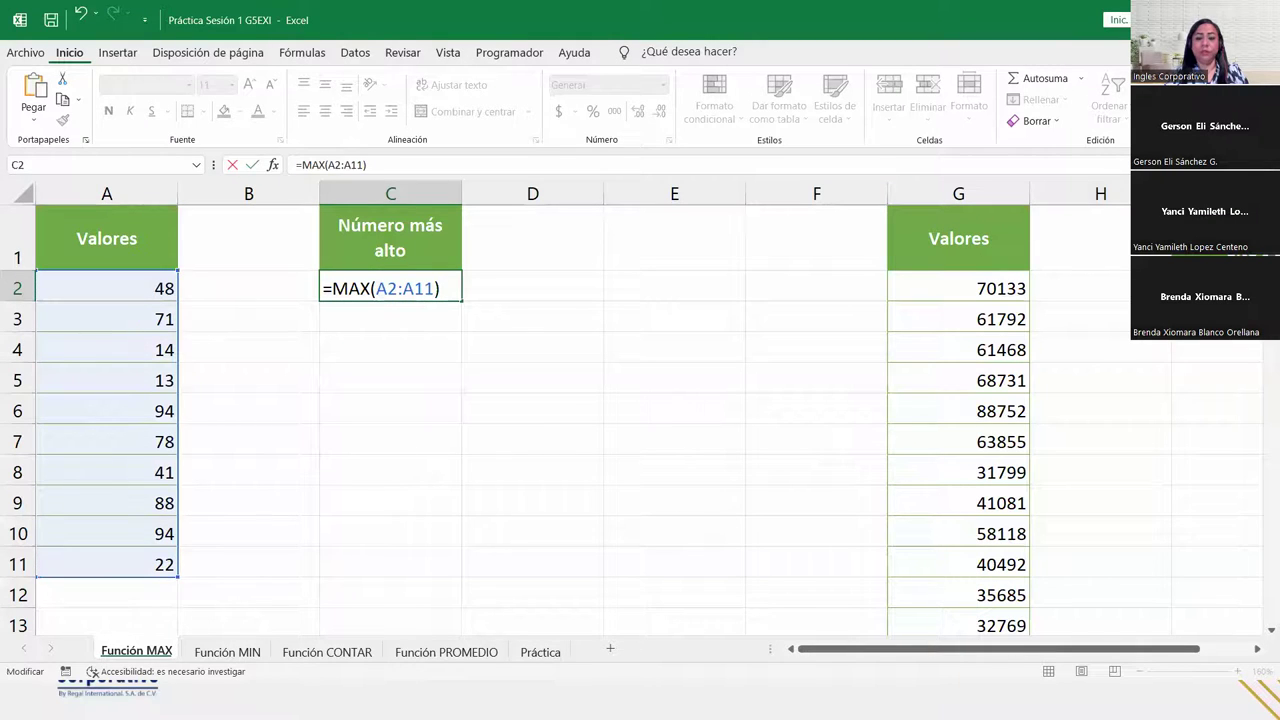
key(alt+Tab)
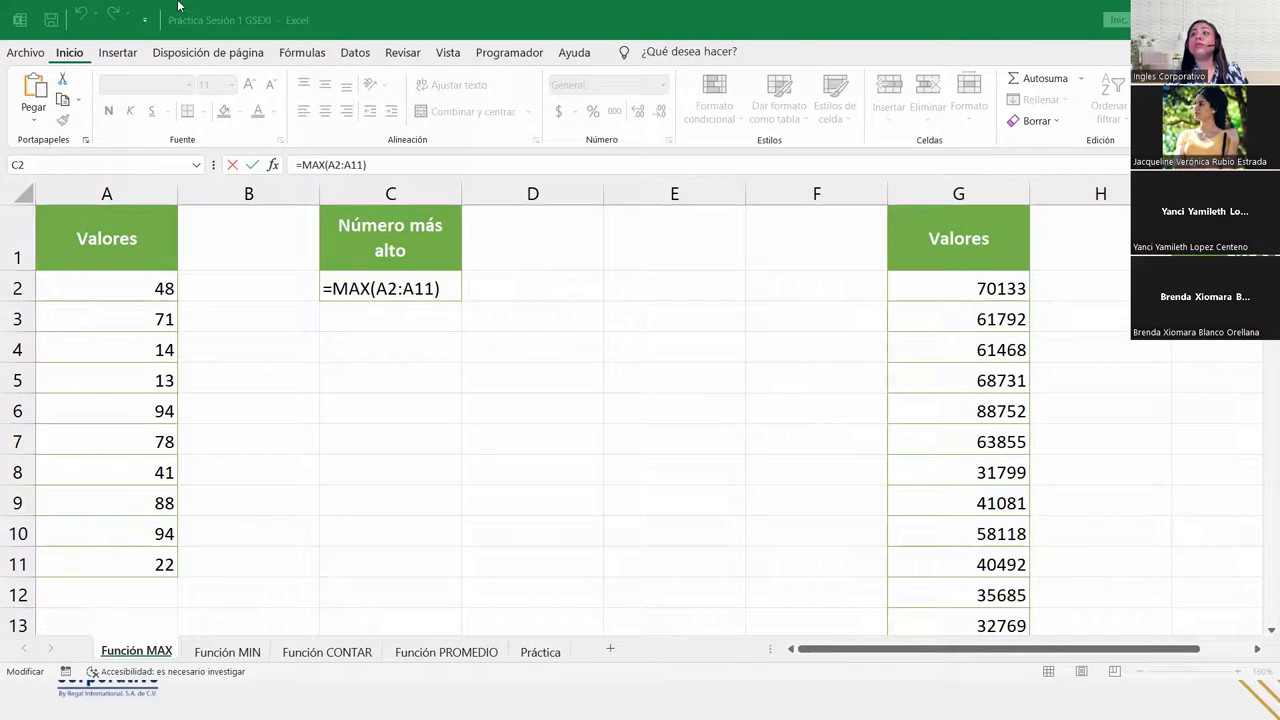
double_click(460, 280)
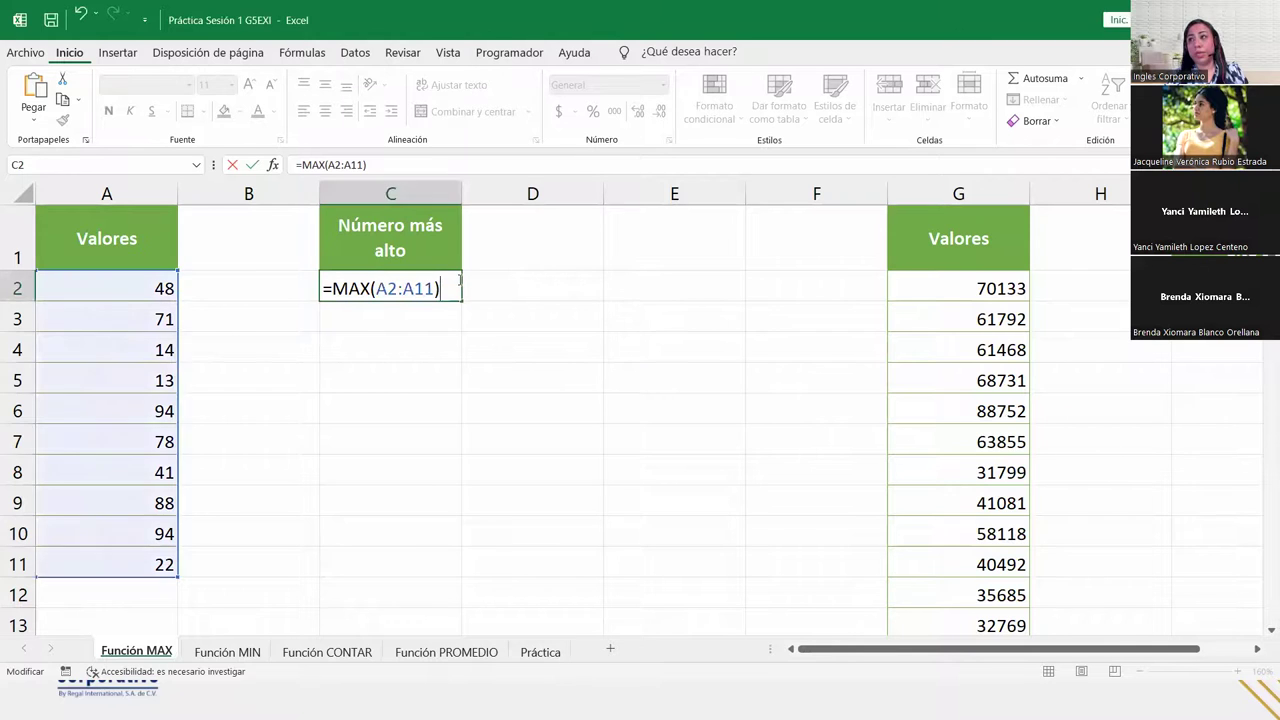
key(Return)
click(458, 283)
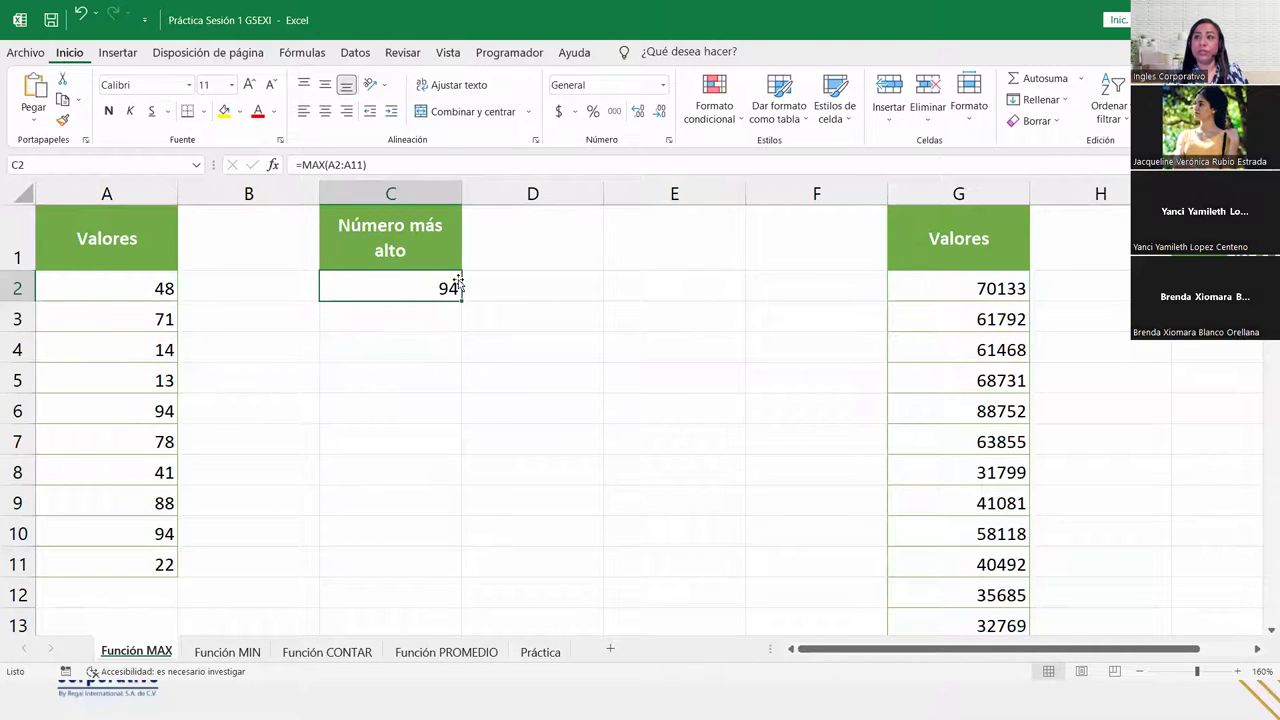
drag(114, 280, 115, 319)
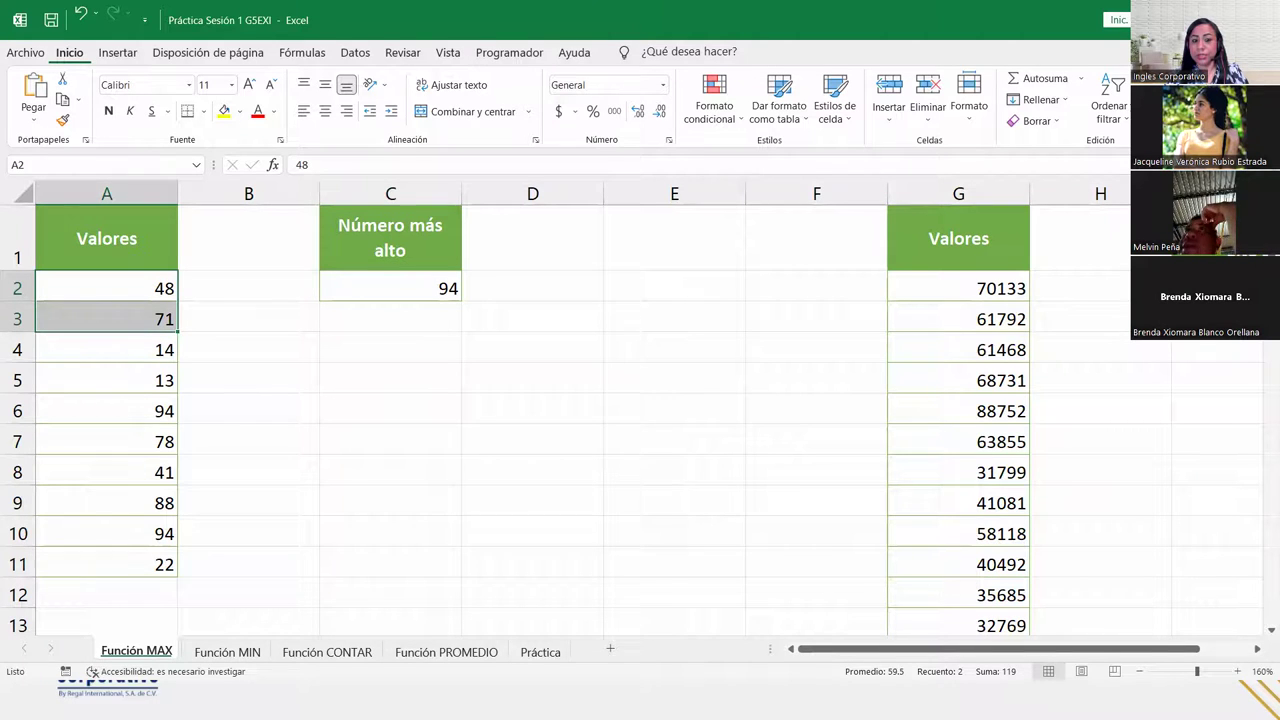
key(alt+Tab)
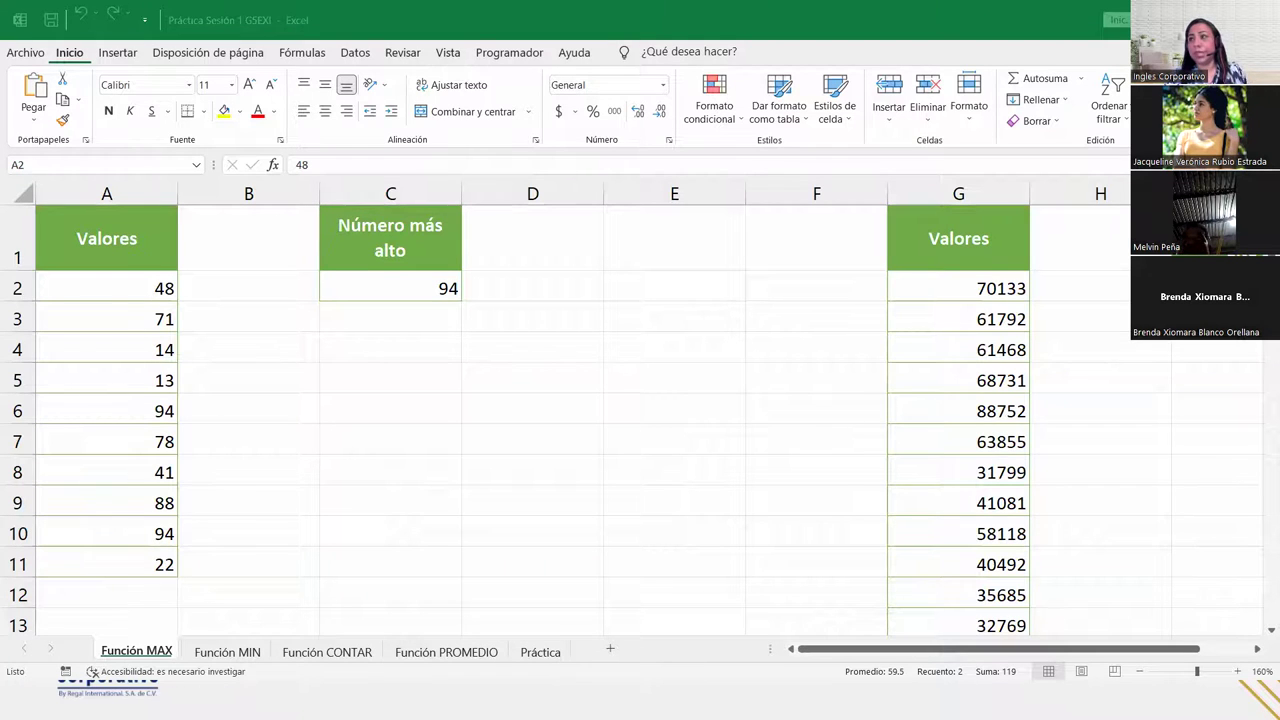
click(418, 278)
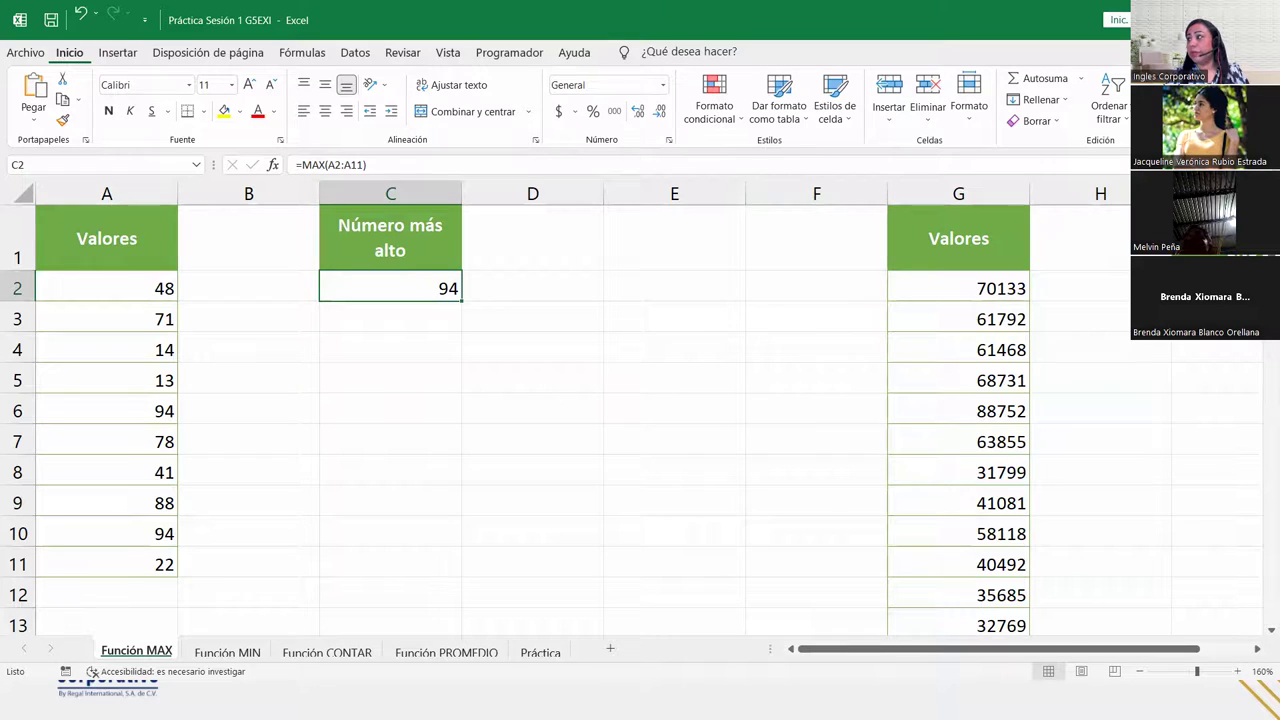
Step: Examine the second Valores list in column G, selecting its full extent from G2 to G17
click(1200, 288)
drag(1141, 651, 1228, 653)
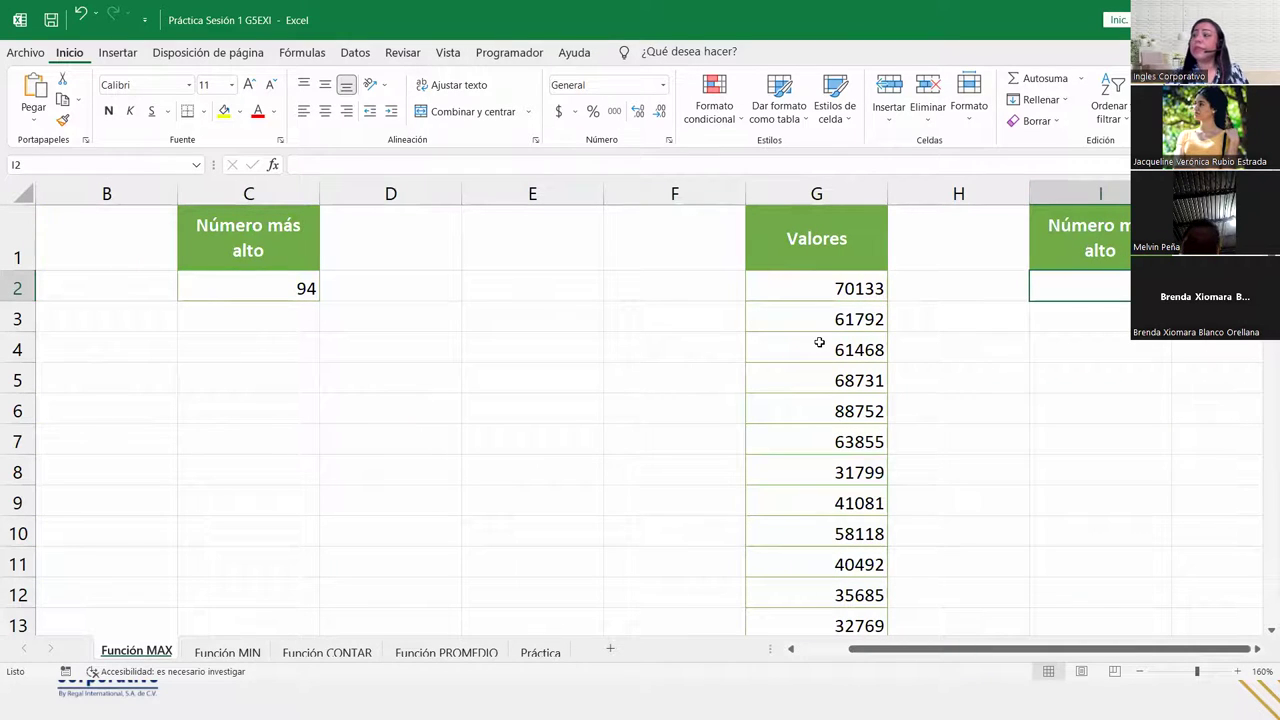
scroll(819, 343, down, 2)
scroll(819, 343, down, 3)
scroll(818, 341, up, 5)
scroll(818, 340, down, 2)
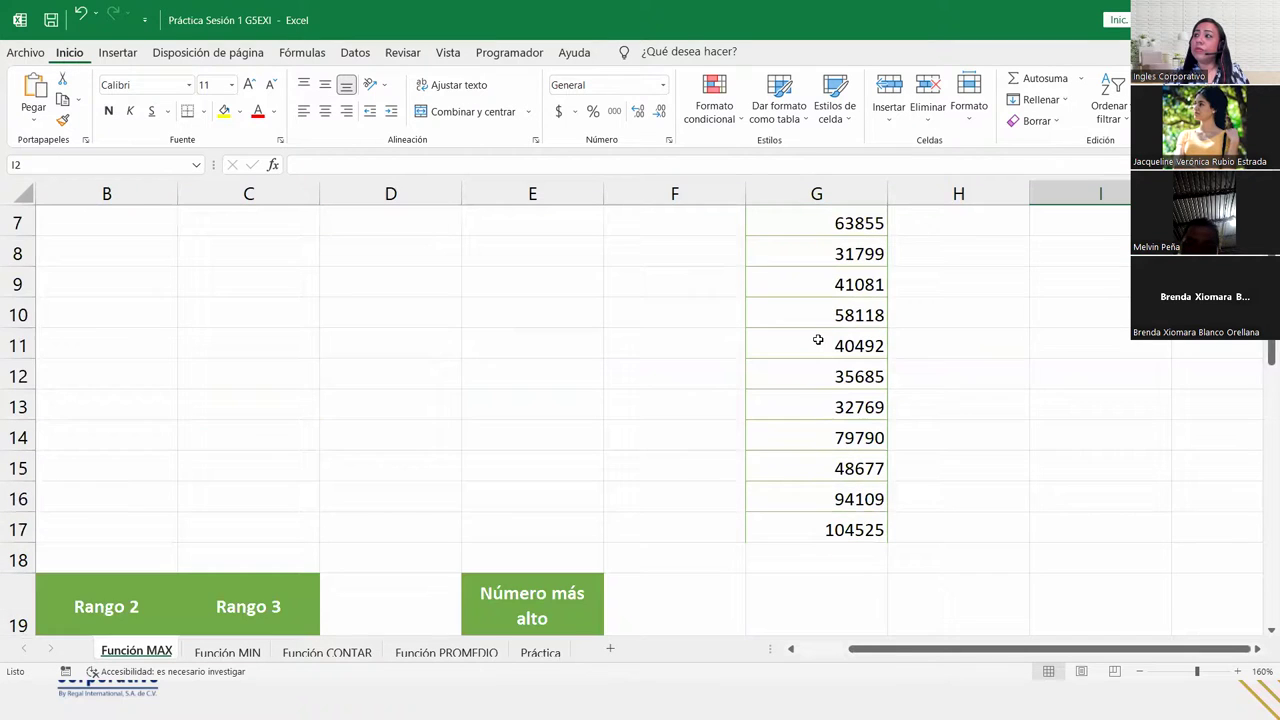
scroll(818, 339, up, 2)
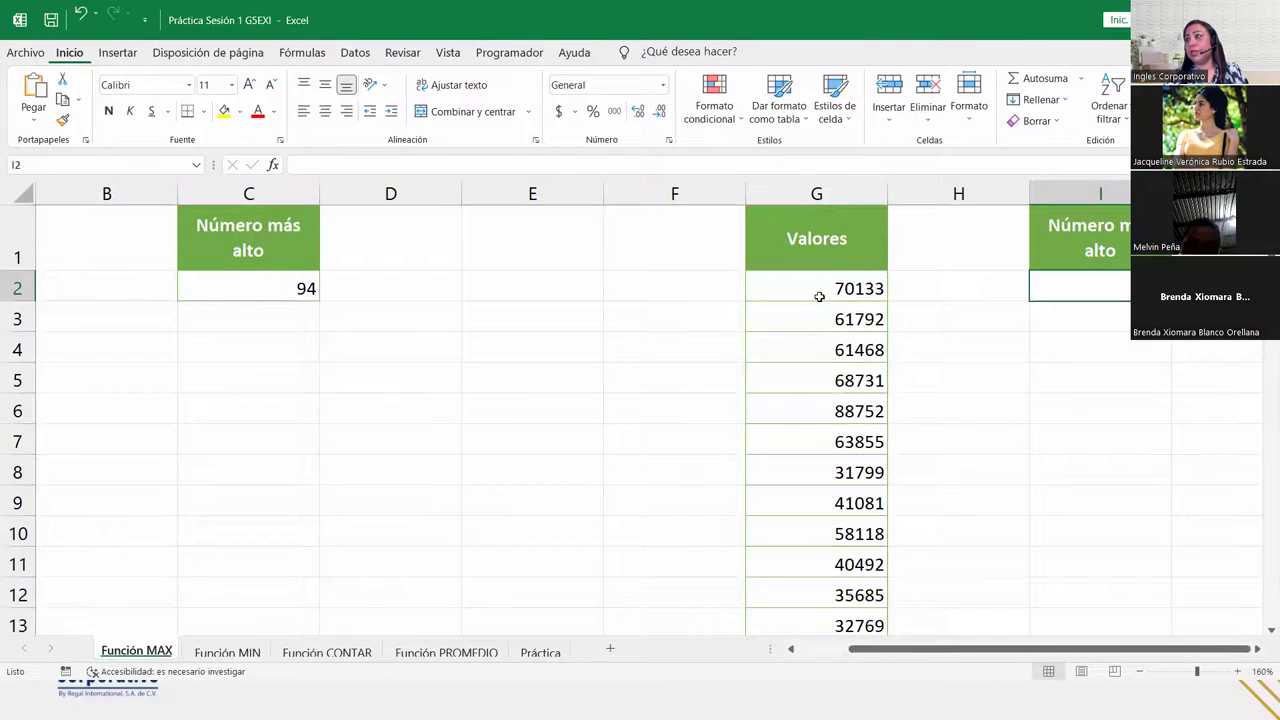
click(820, 290)
drag(819, 321, 848, 591)
scroll(846, 500, up, 1)
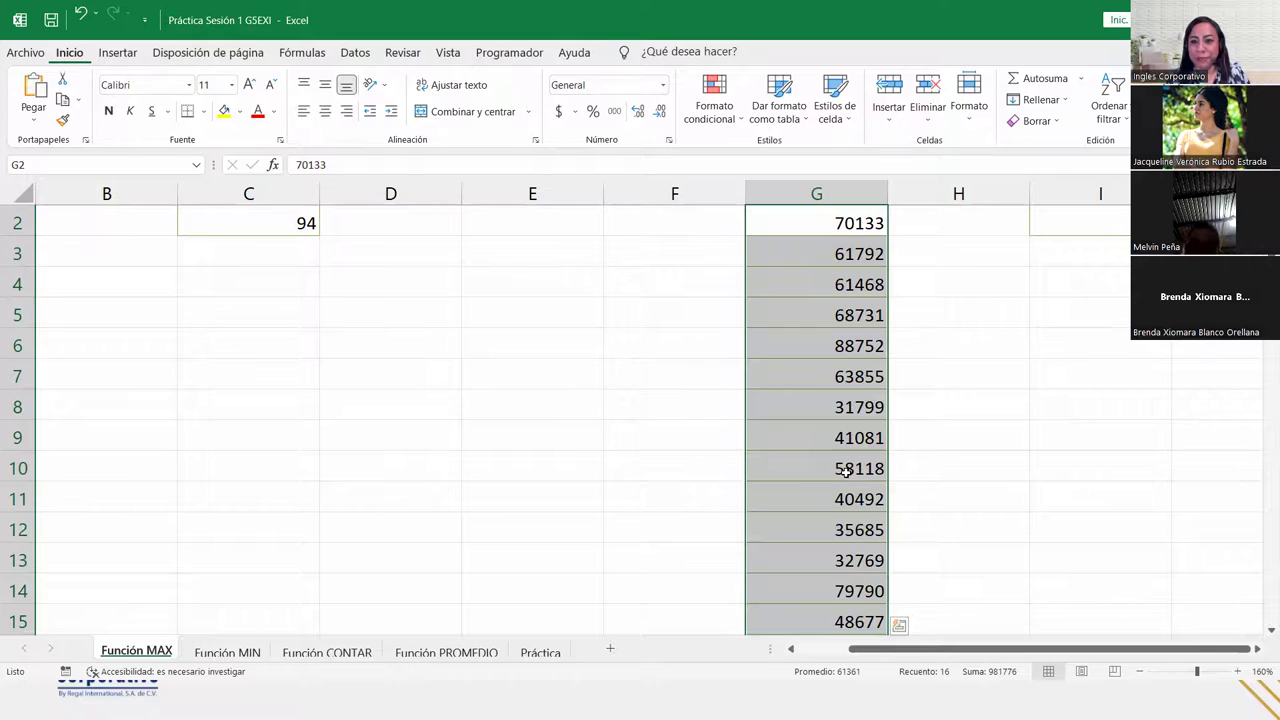
scroll(846, 472, down, 4)
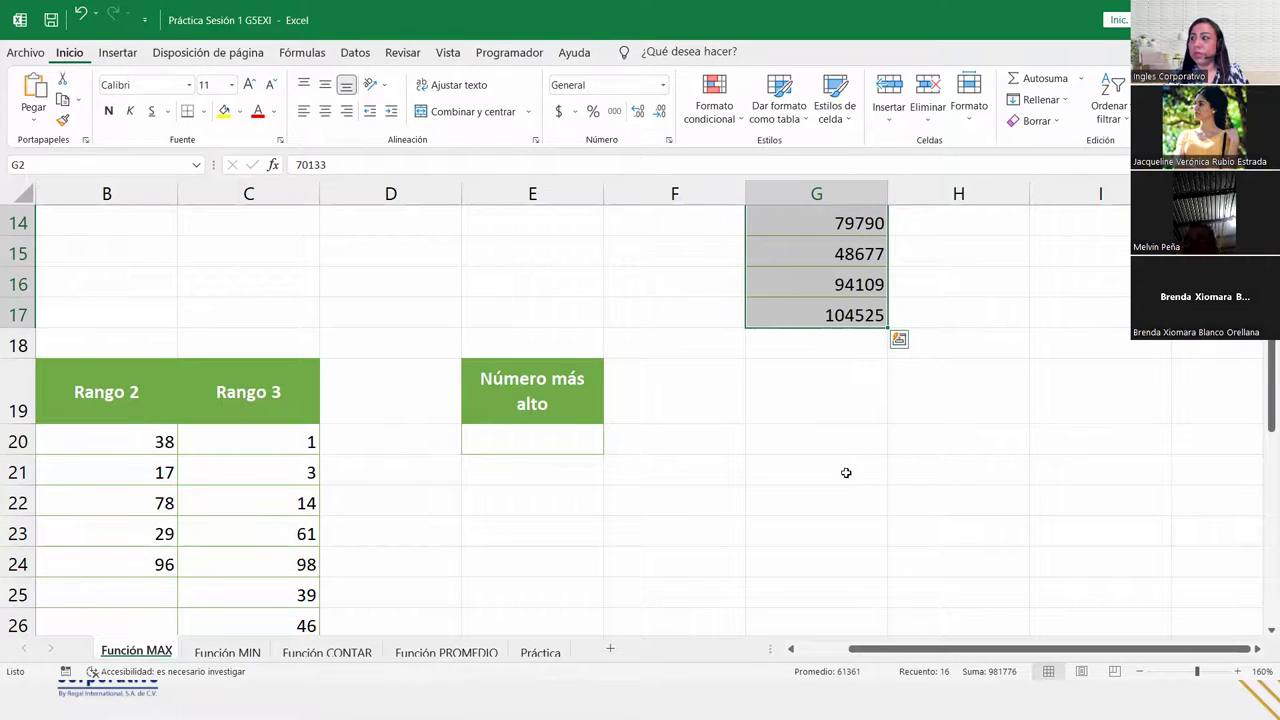
scroll(846, 473, up, 5)
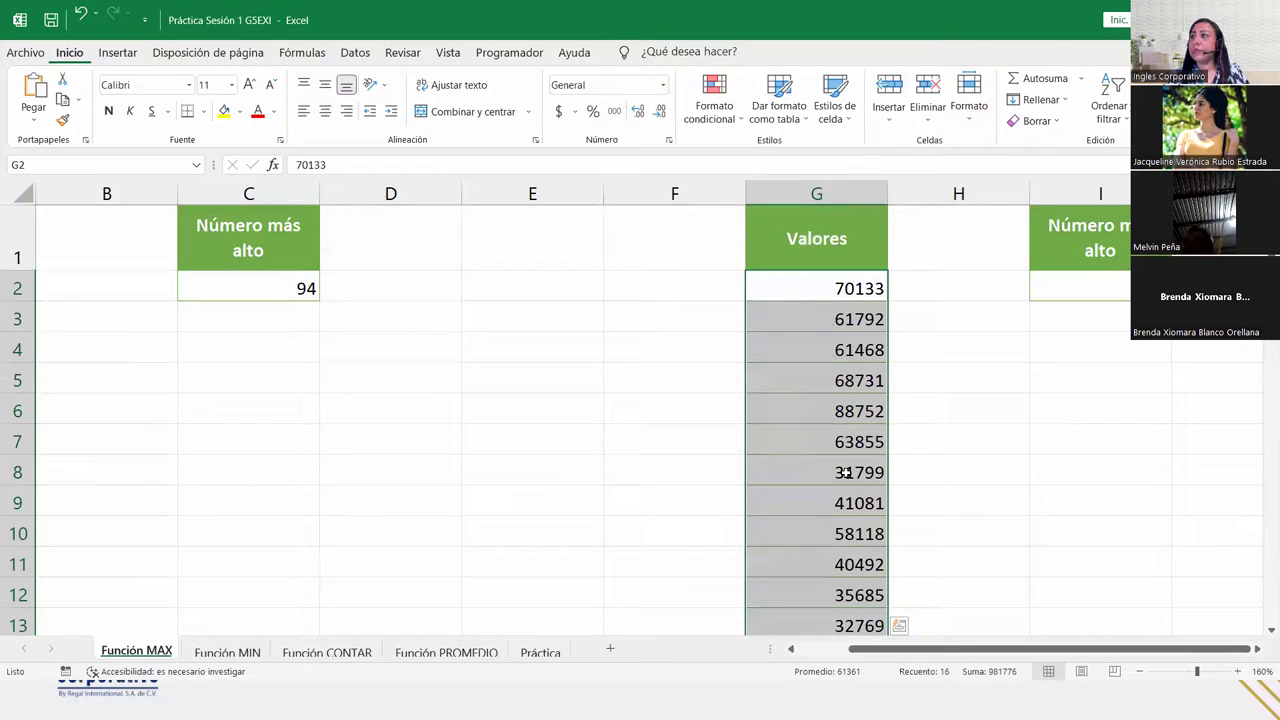
Step: Insert a MAX function in cell I2 that takes the whole column G as its range (G:G)
click(1125, 284)
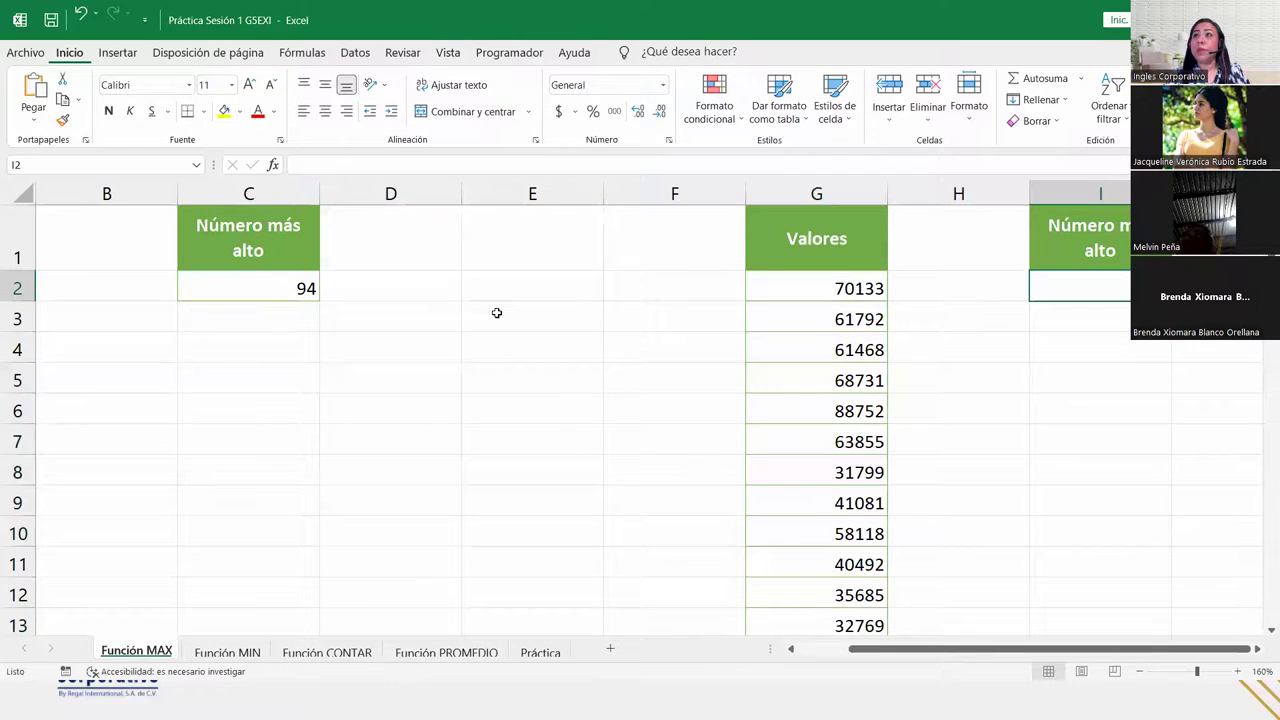
click(306, 53)
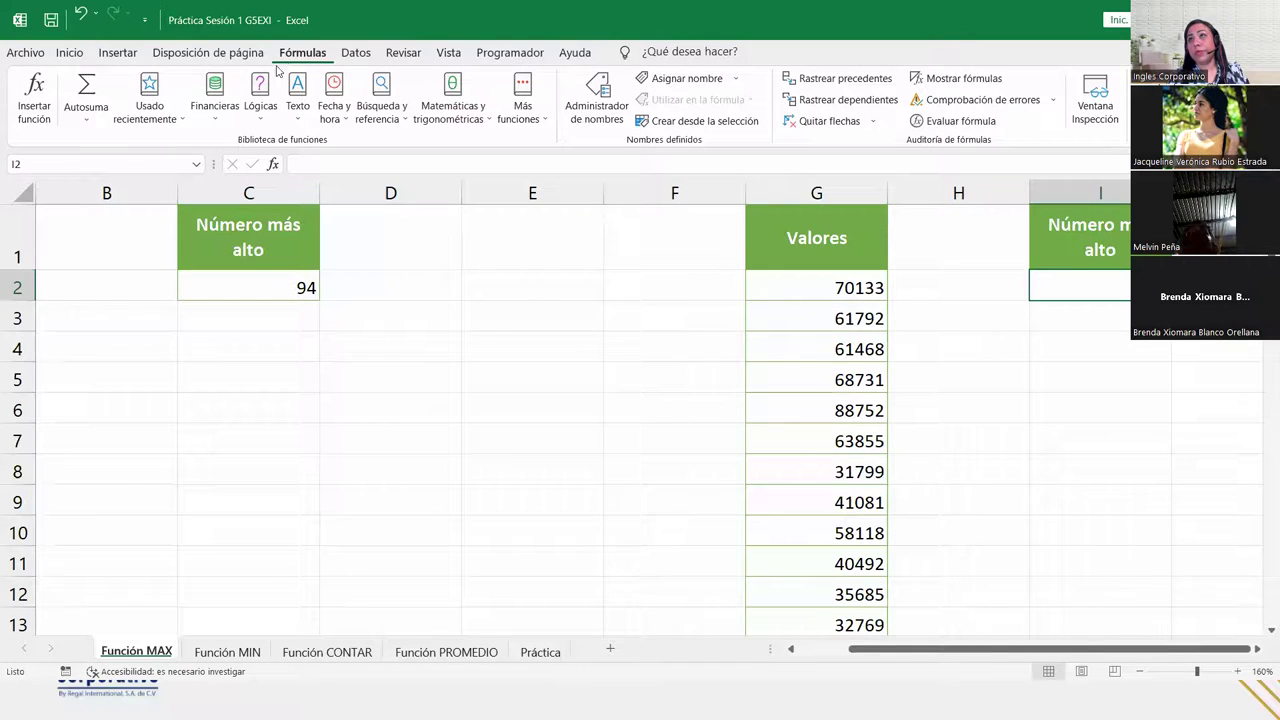
click(79, 130)
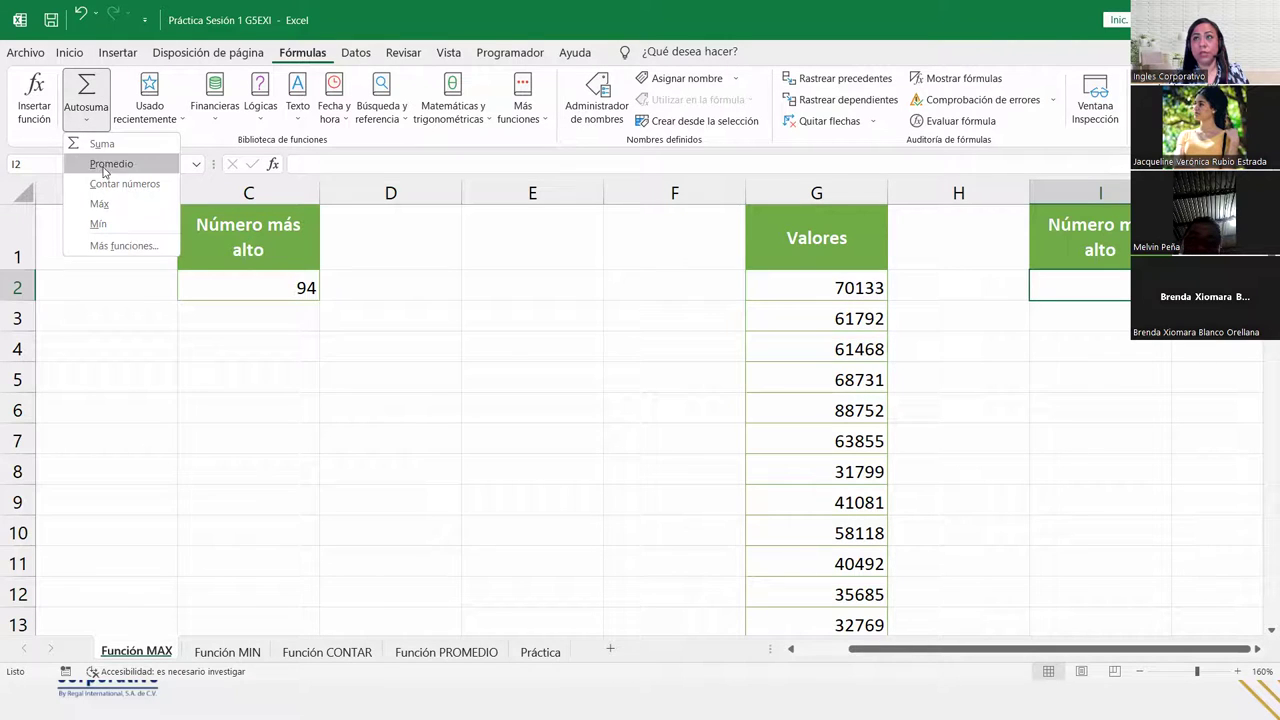
click(121, 203)
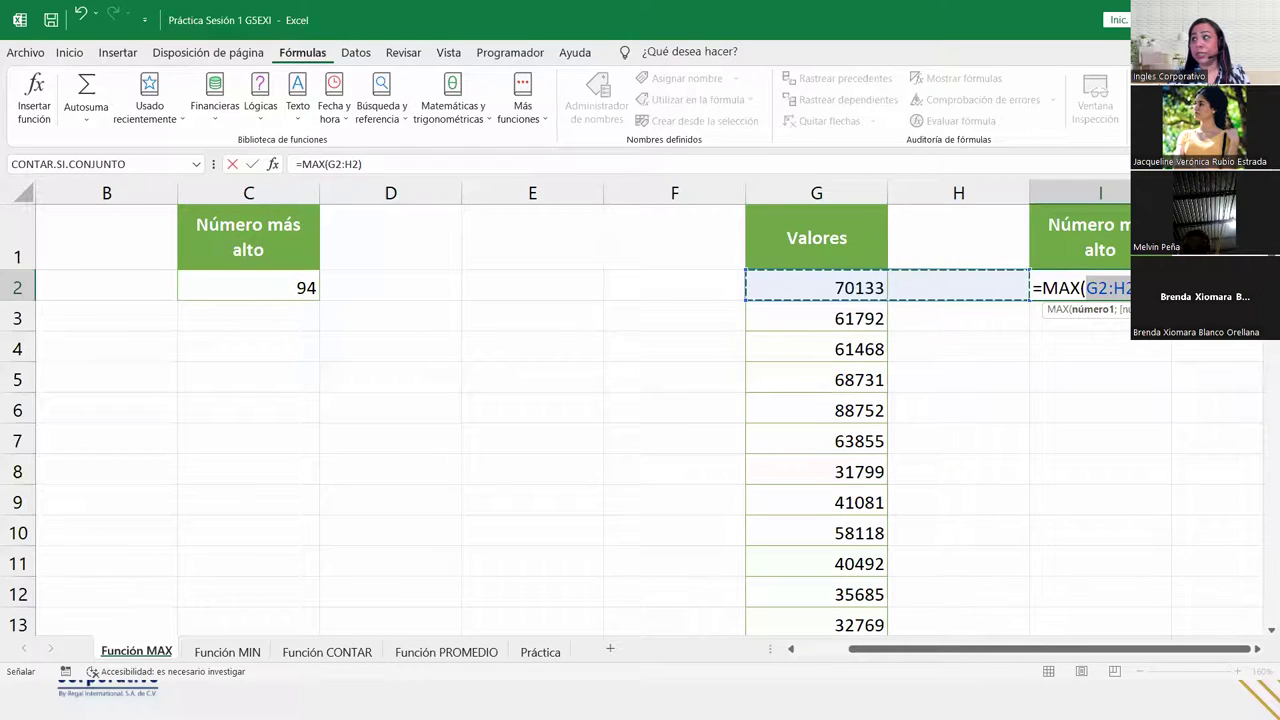
click(817, 193)
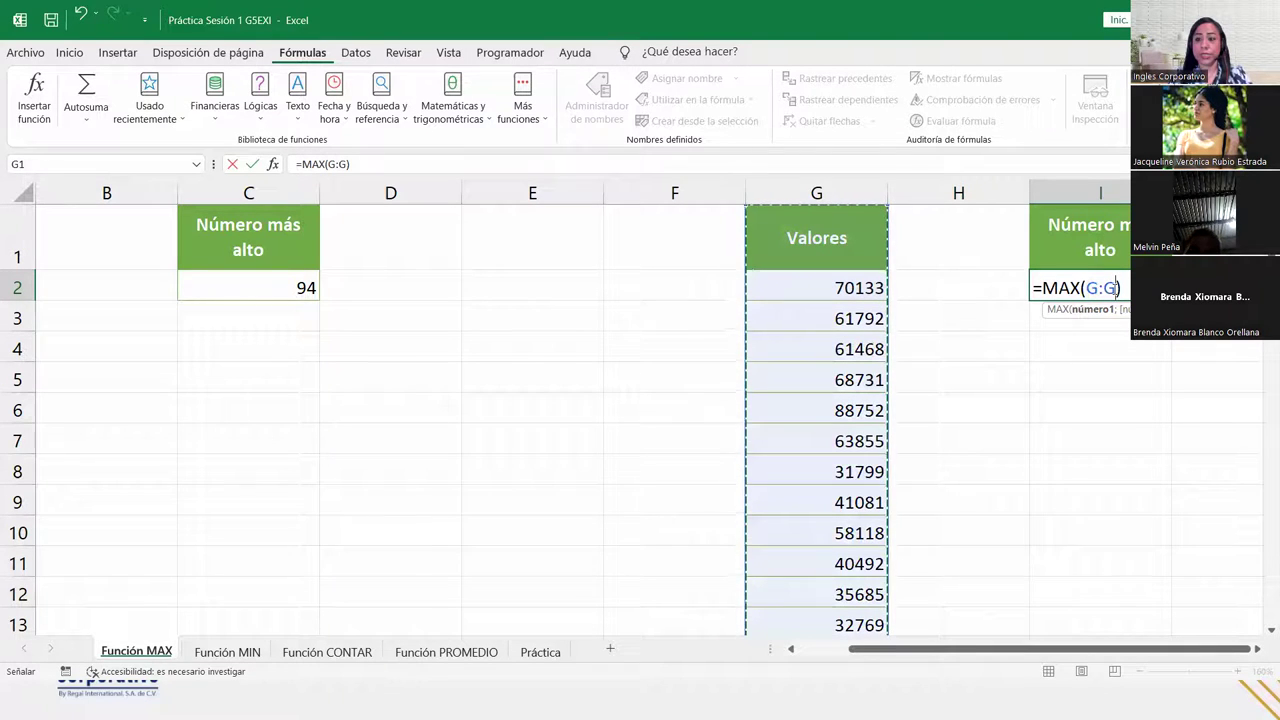
key(Return)
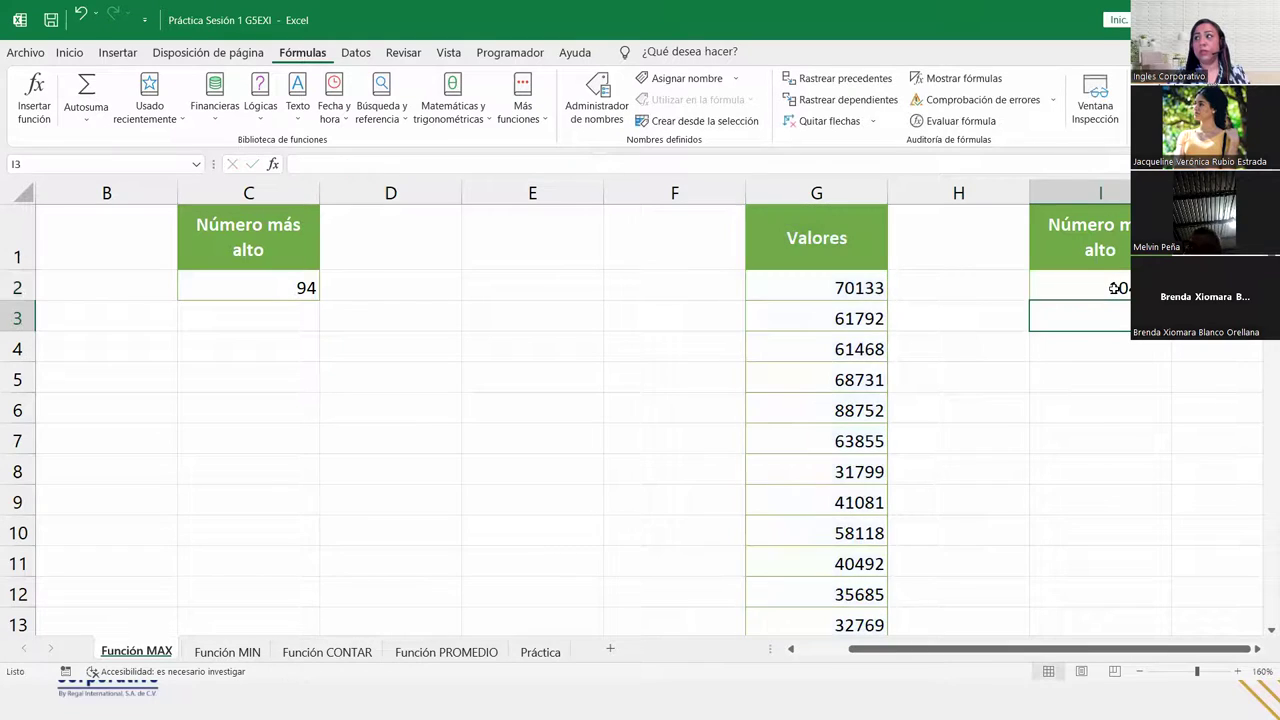
click(1114, 288)
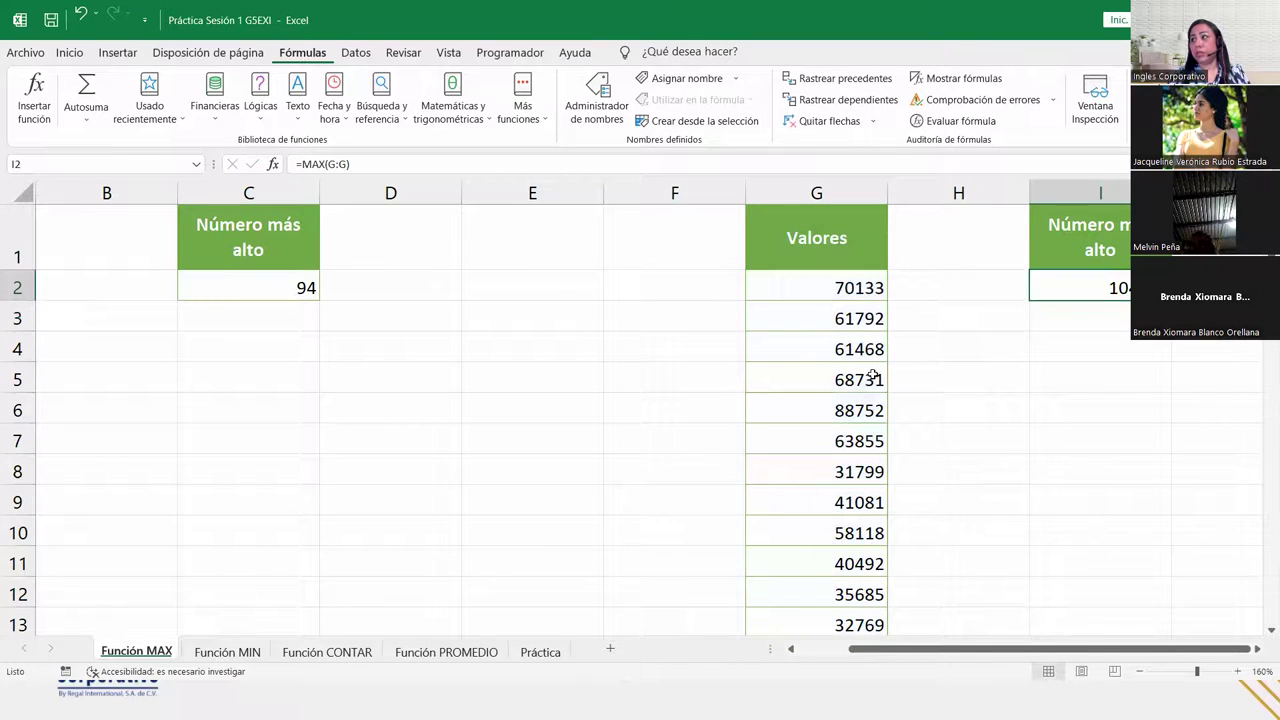
Step: Enter 525840 in cell G25, below the second Valores list, and check the MAX result in I2
scroll(850, 480, down, 5)
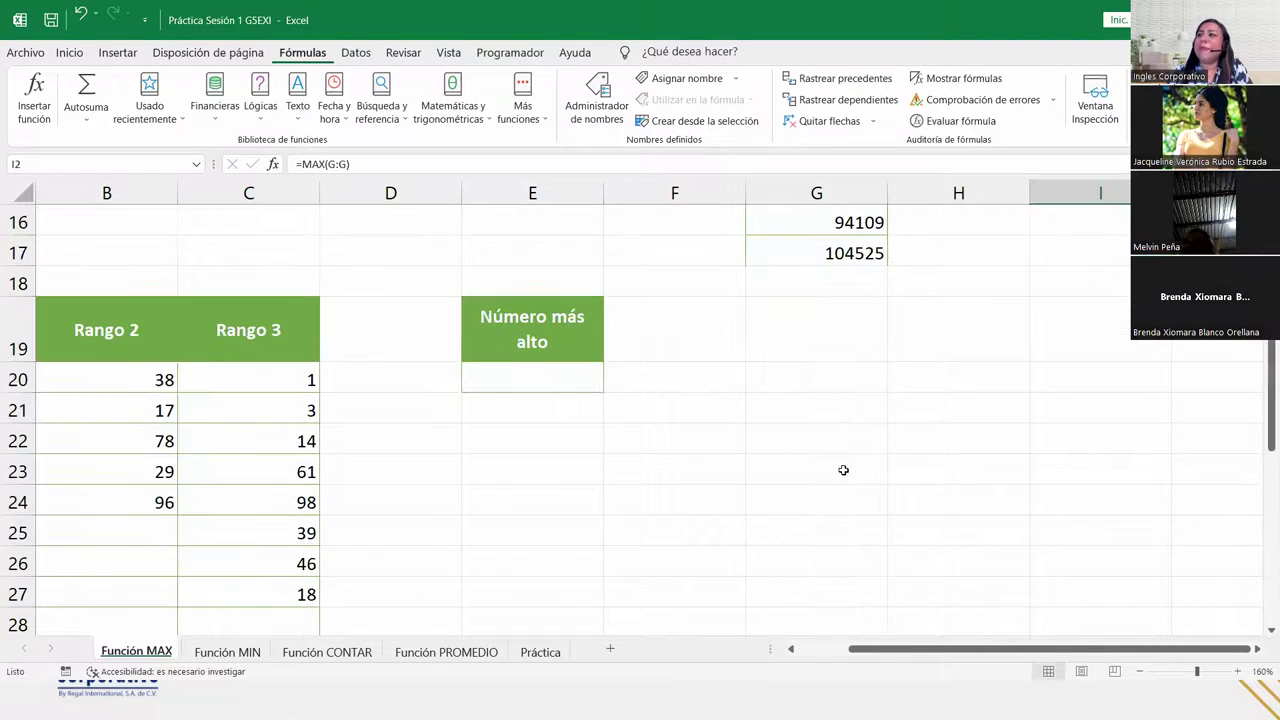
click(832, 523)
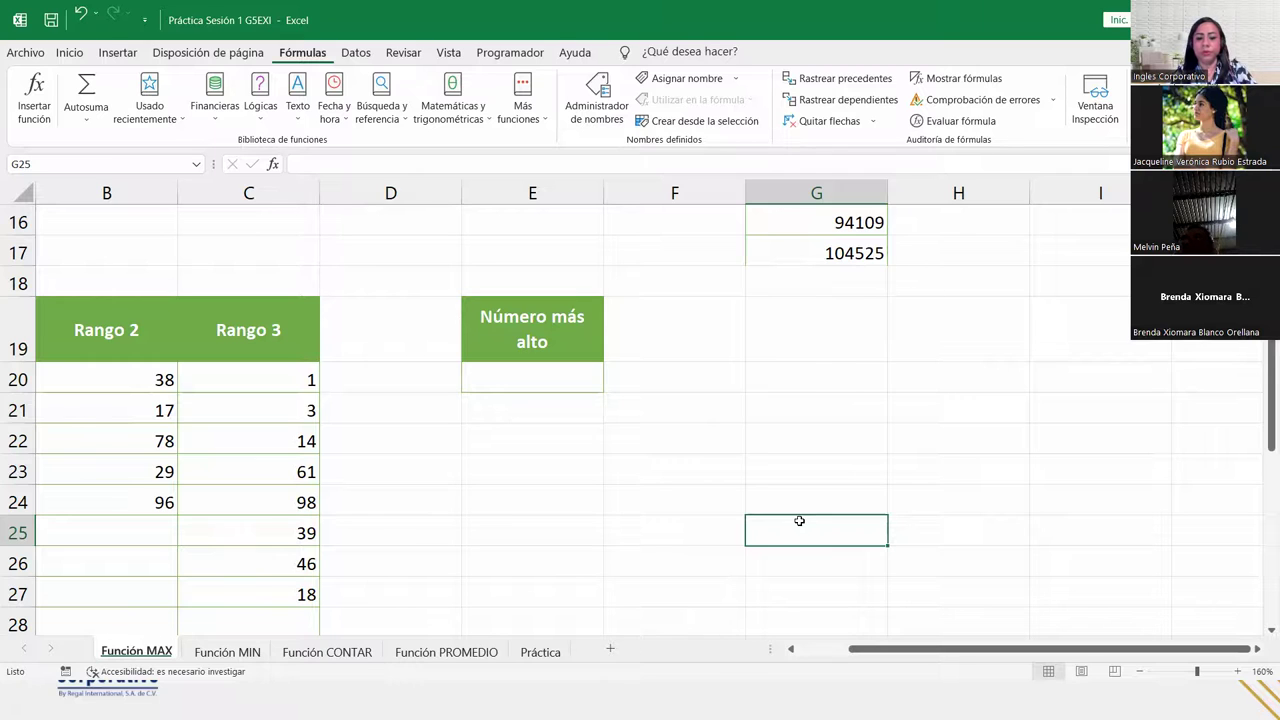
text(52)
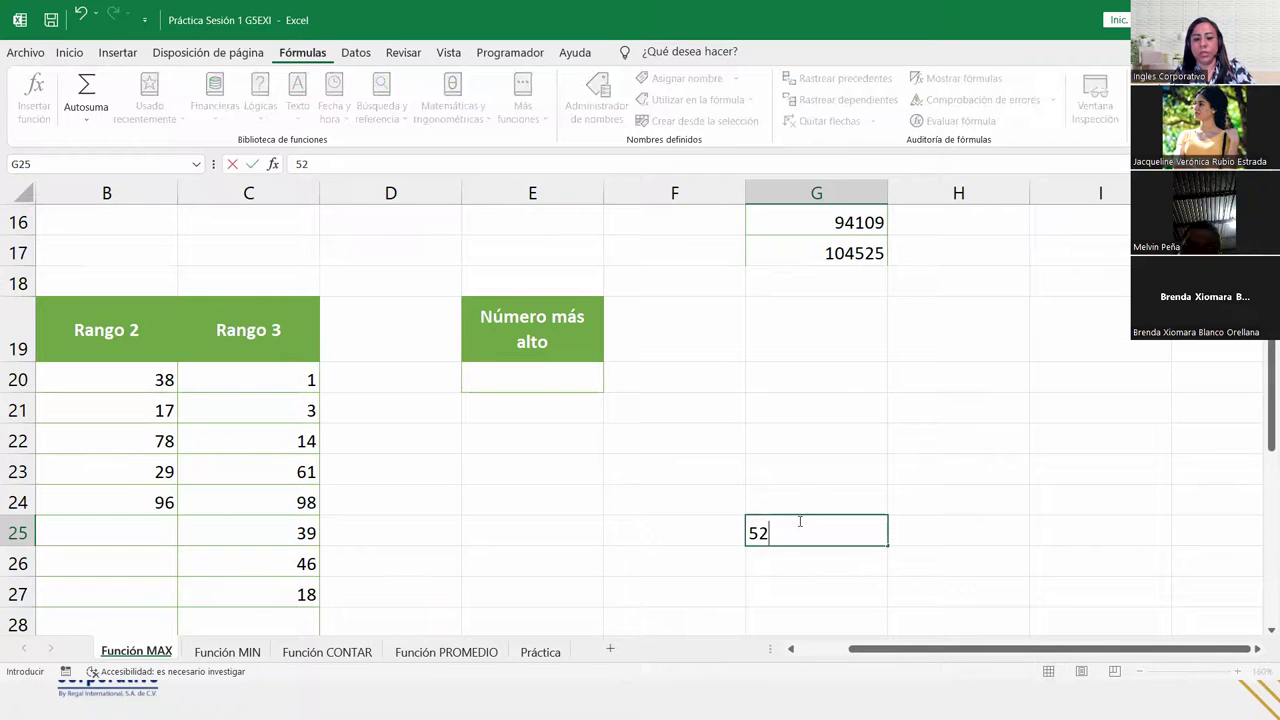
text(5840)
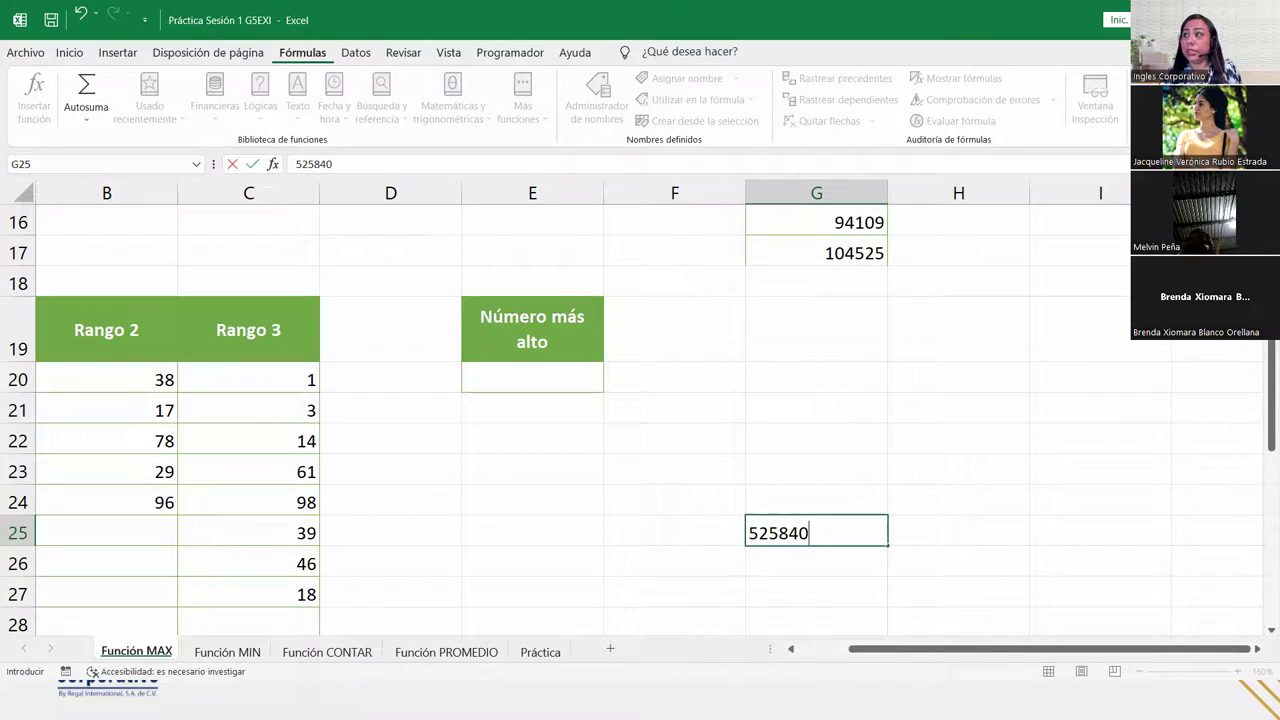
key(Return)
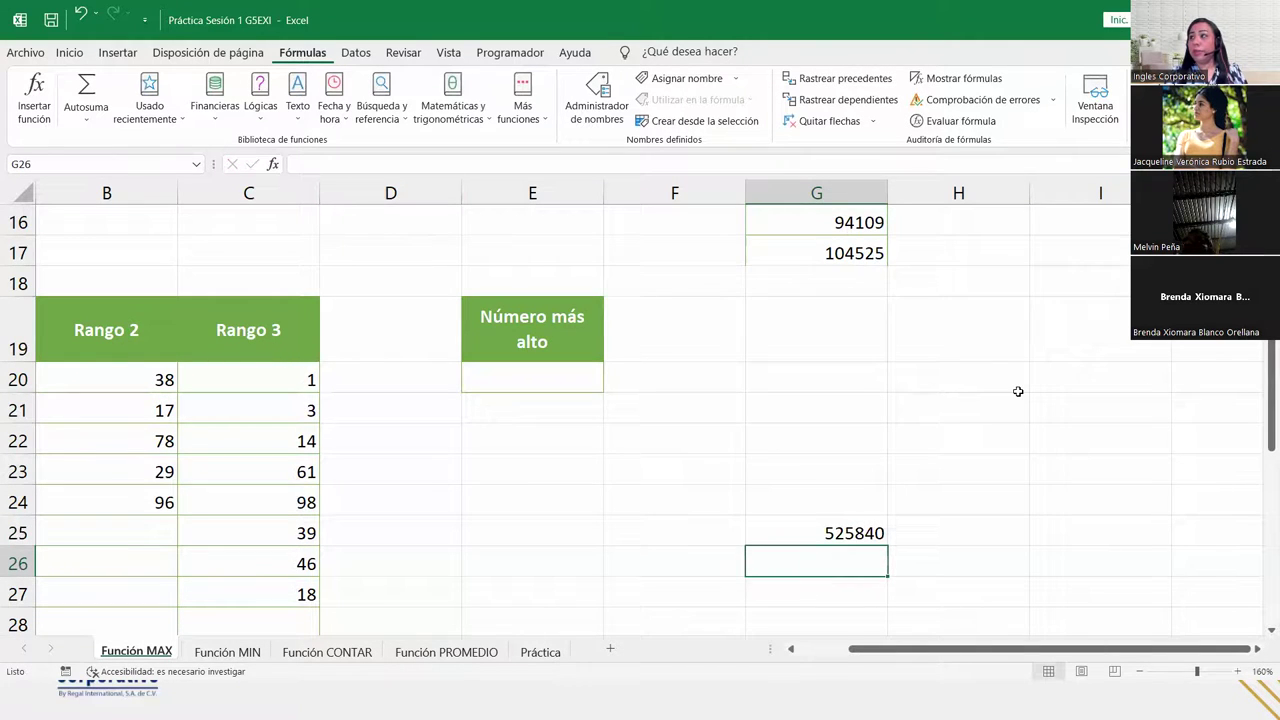
scroll(1018, 391, up, 5)
click(1078, 292)
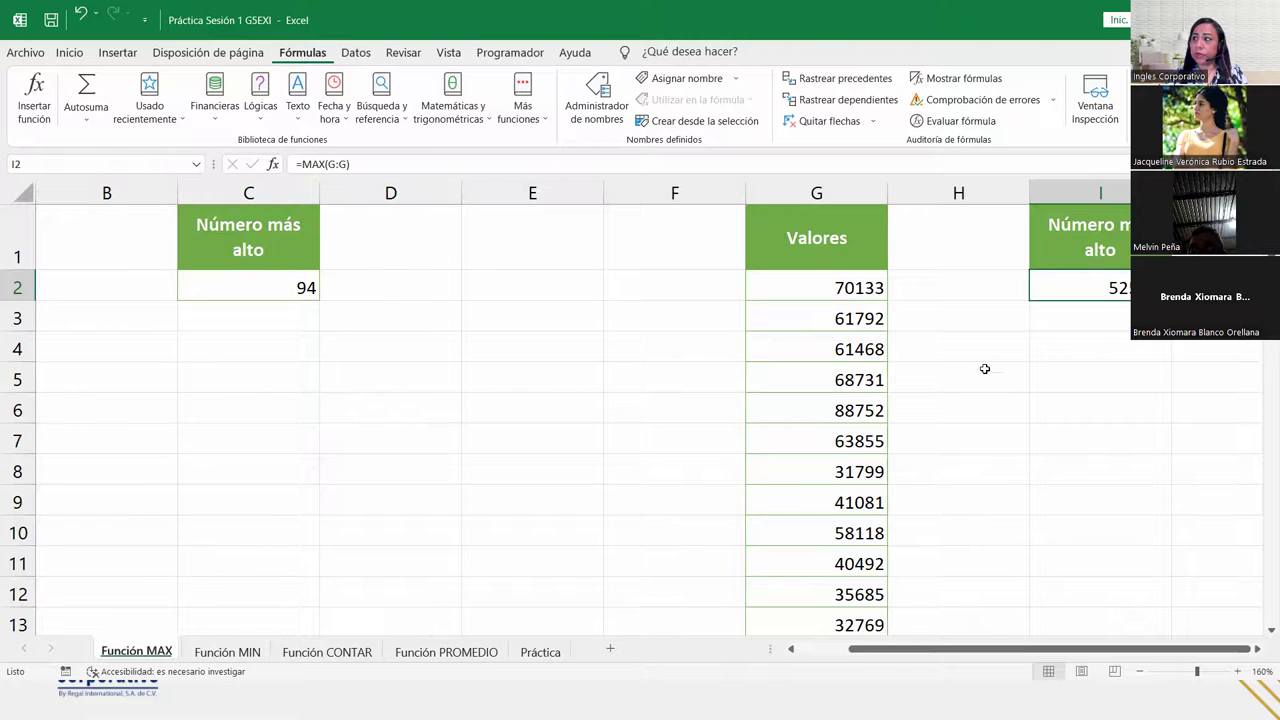
scroll(894, 557, down, 3)
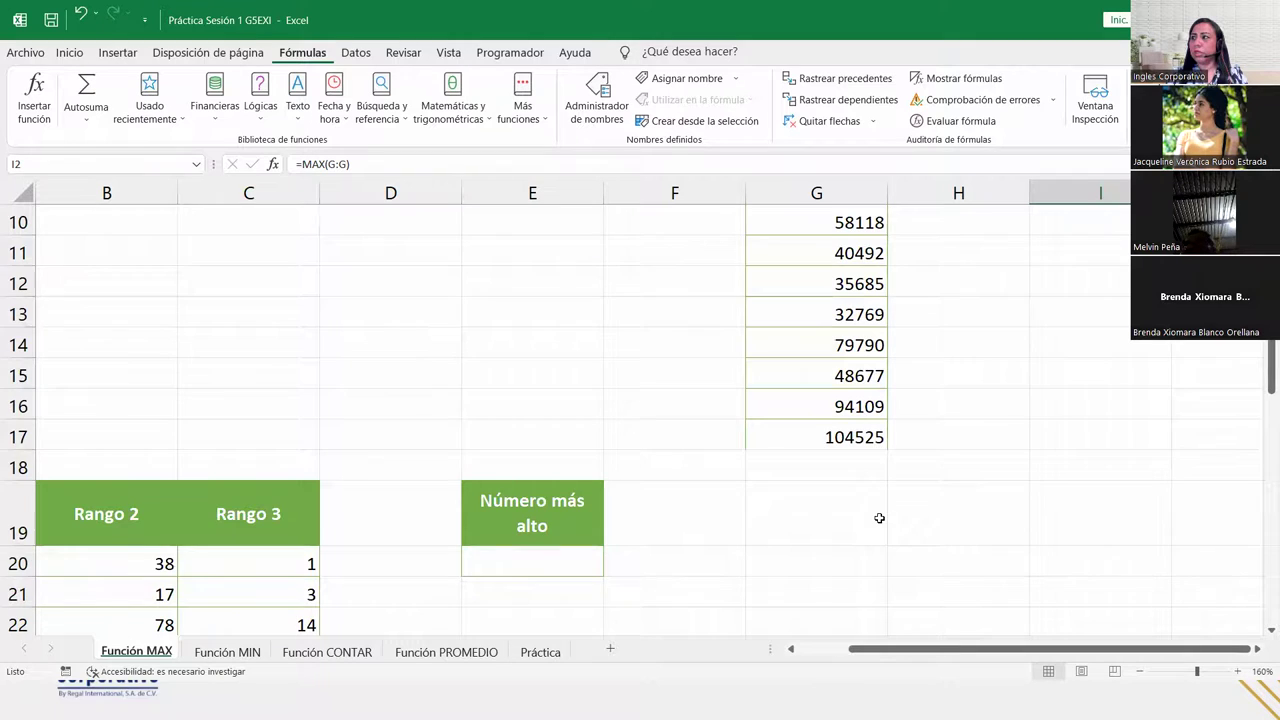
Step: Clear the formula in I2 and insert the MAX function again with the whole column G as its range (G:G)
scroll(878, 515, up, 3)
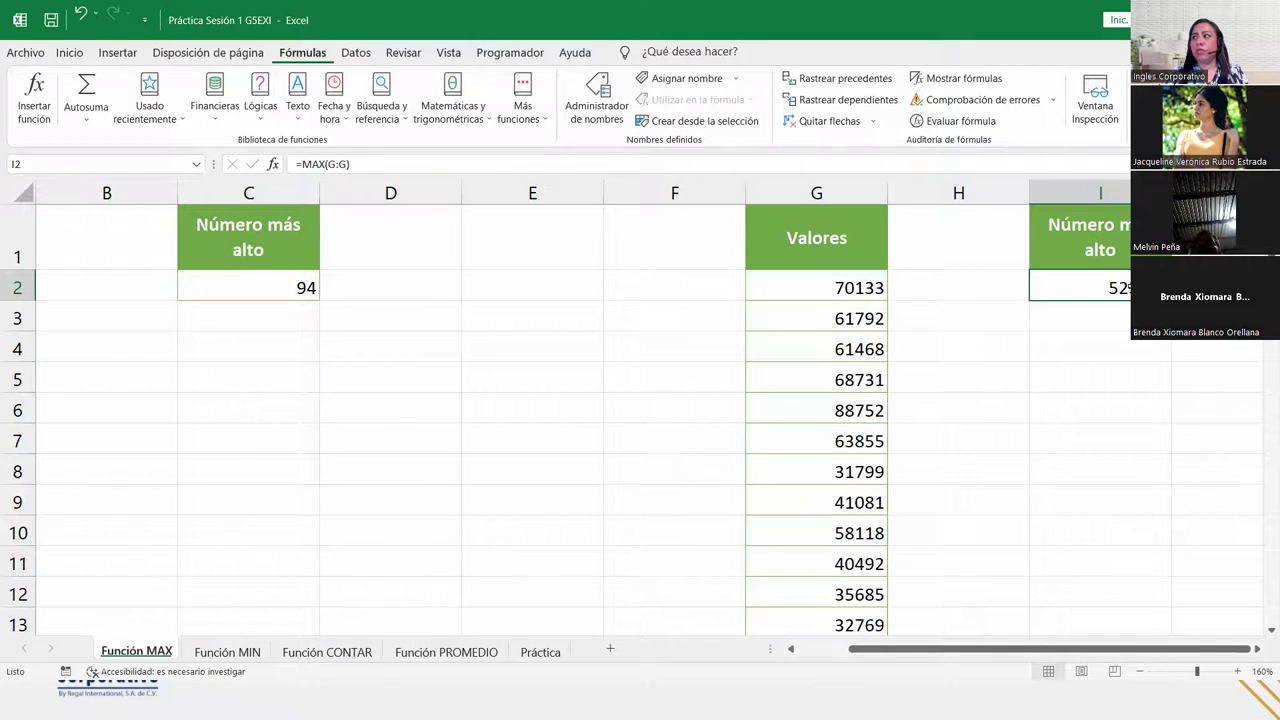
double_click(1075, 288)
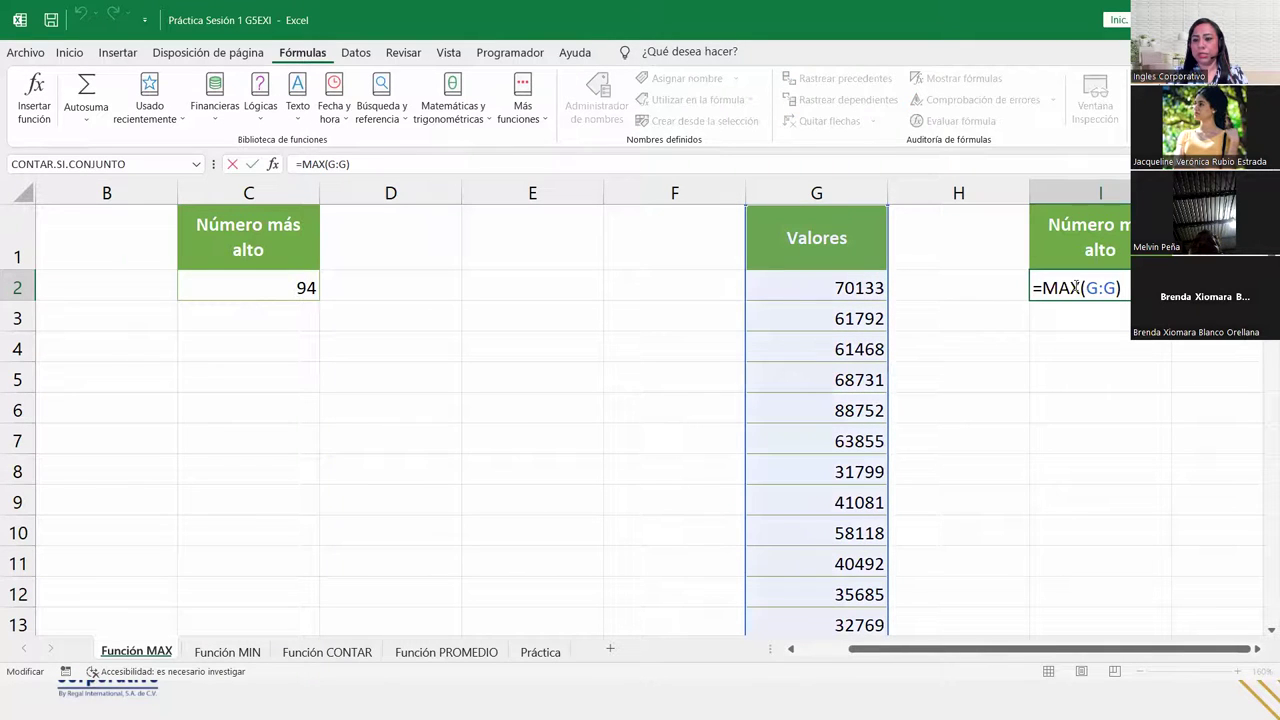
key(Return)
click(1118, 288)
key(Delete)
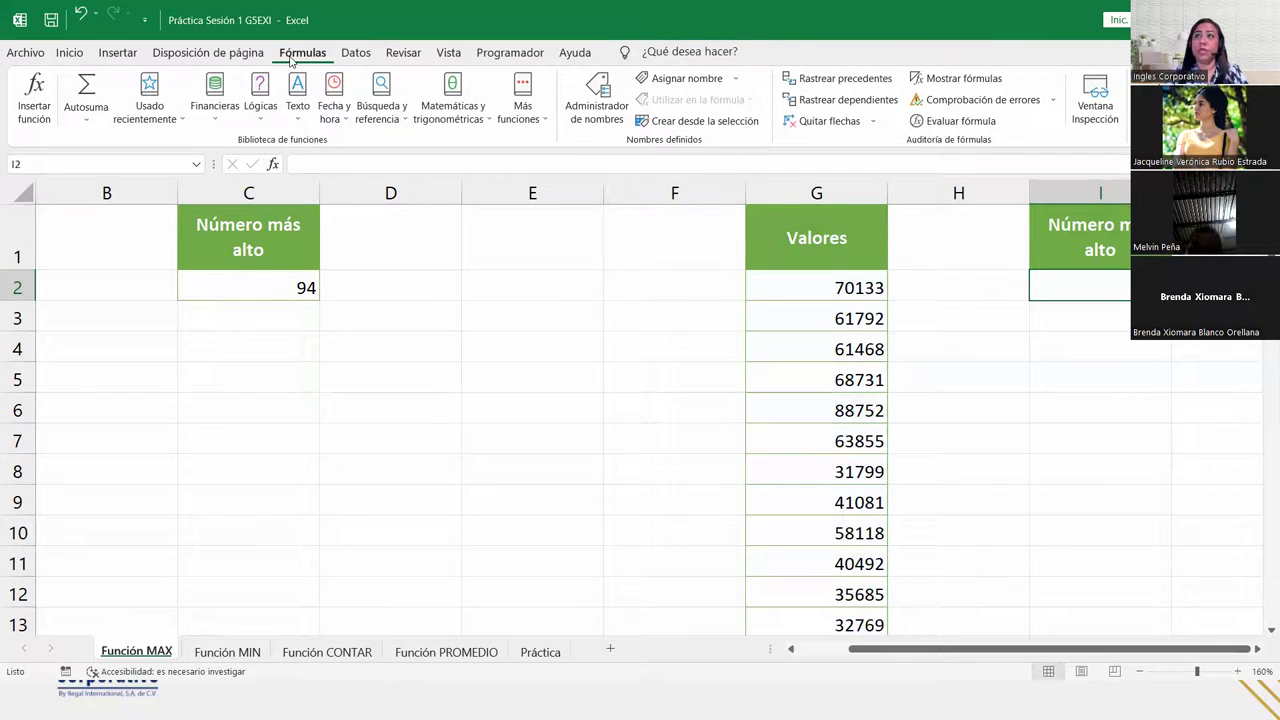
click(84, 126)
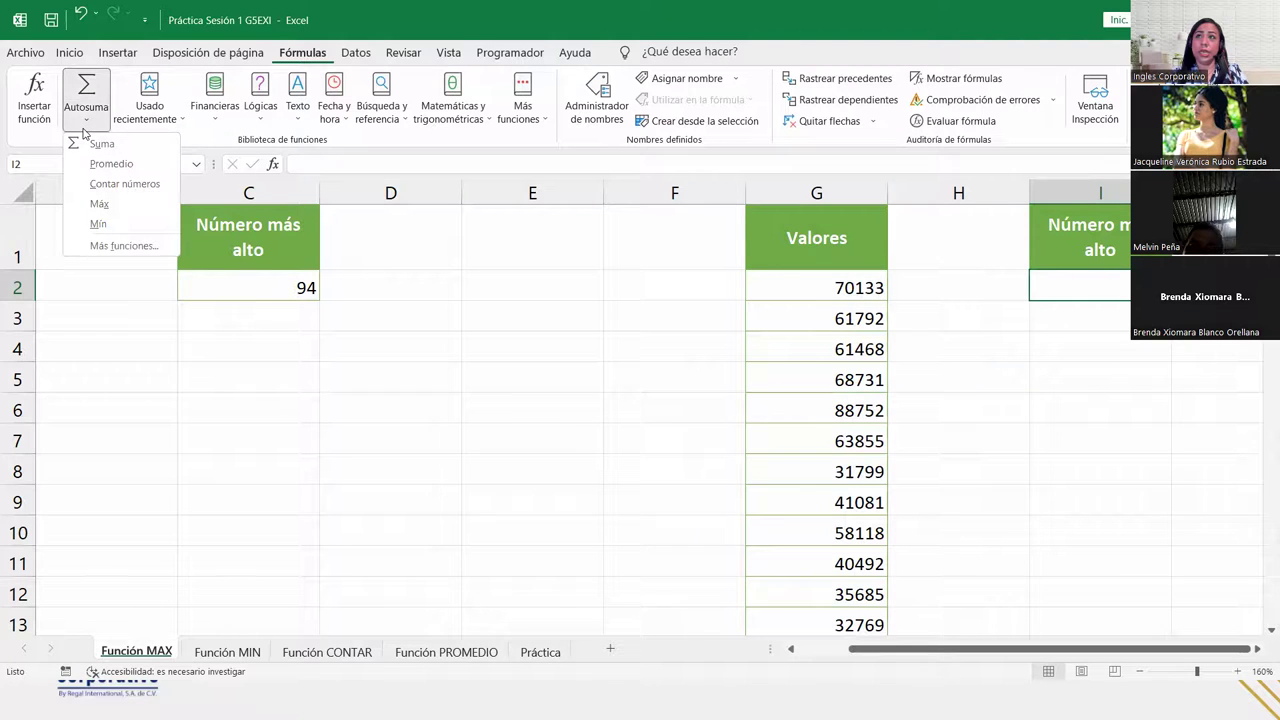
click(100, 206)
click(830, 184)
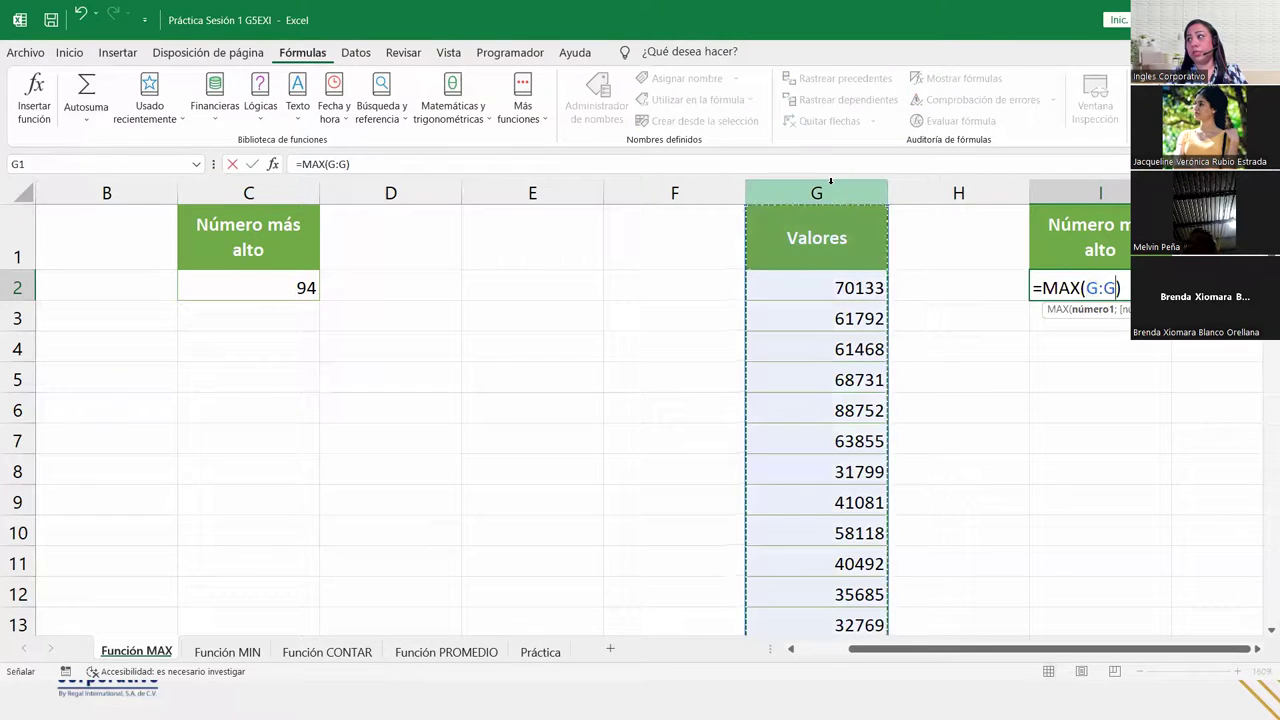
key(Return)
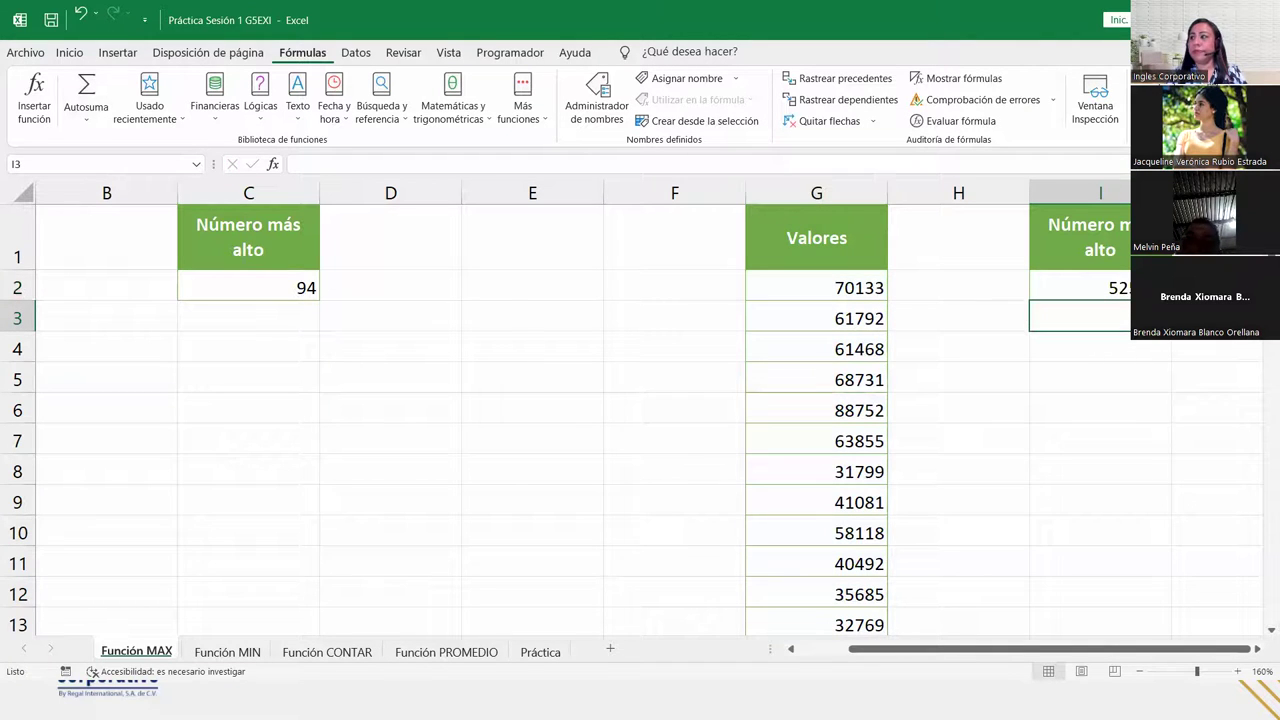
Step: Enter a MAX formula in E20 covering Rango 1, Rango 2 and Rango 3 as one block, A20:C29
drag(1009, 650, 959, 650)
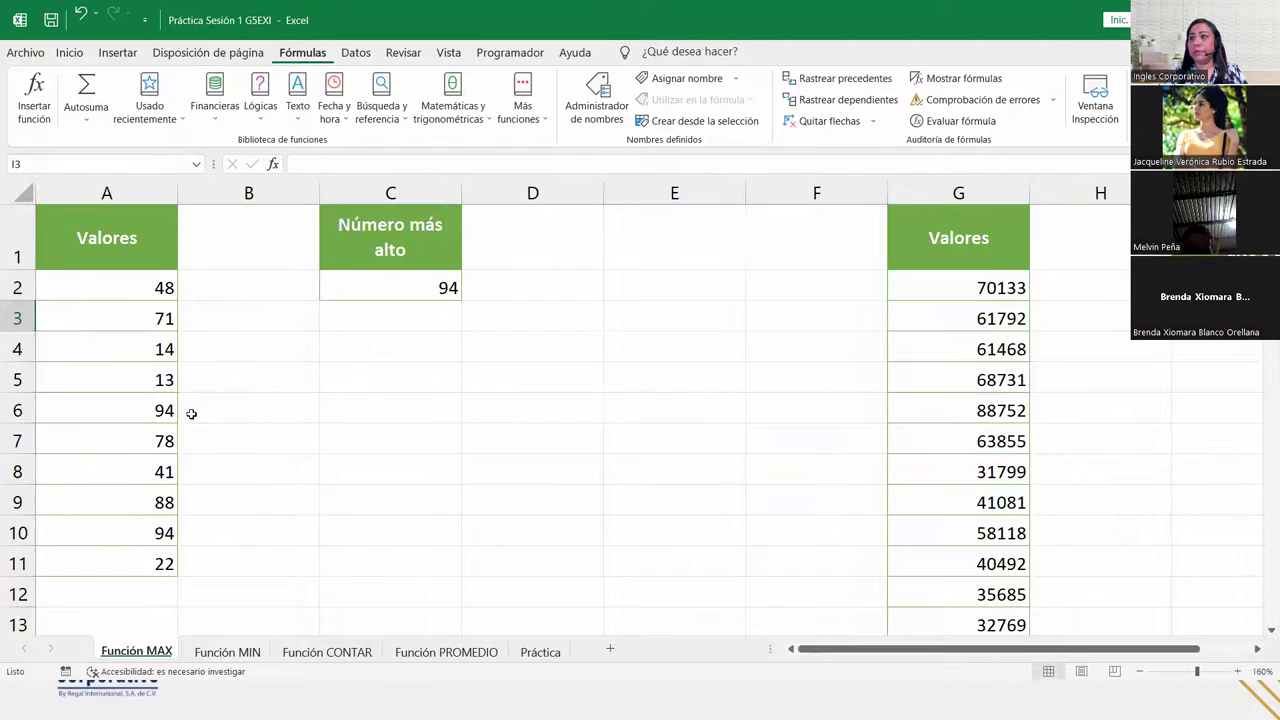
scroll(191, 413, down, 11)
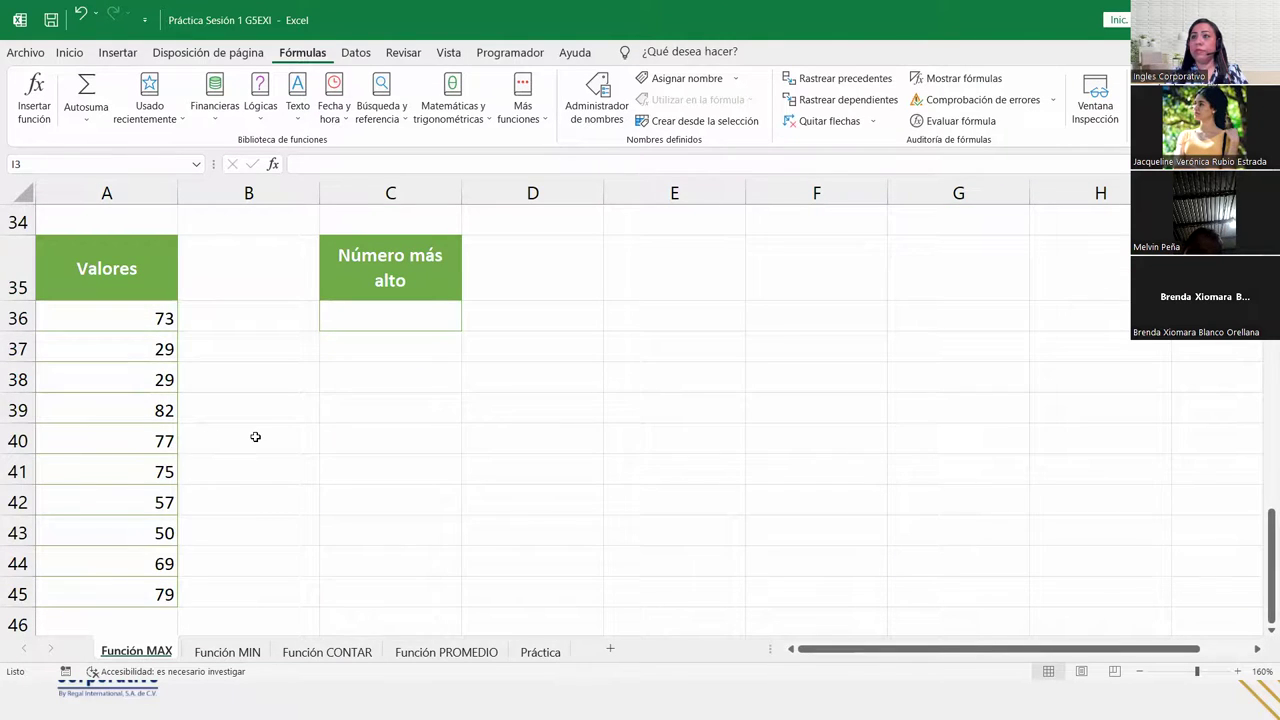
scroll(255, 437, down, 3)
scroll(255, 437, up, 6)
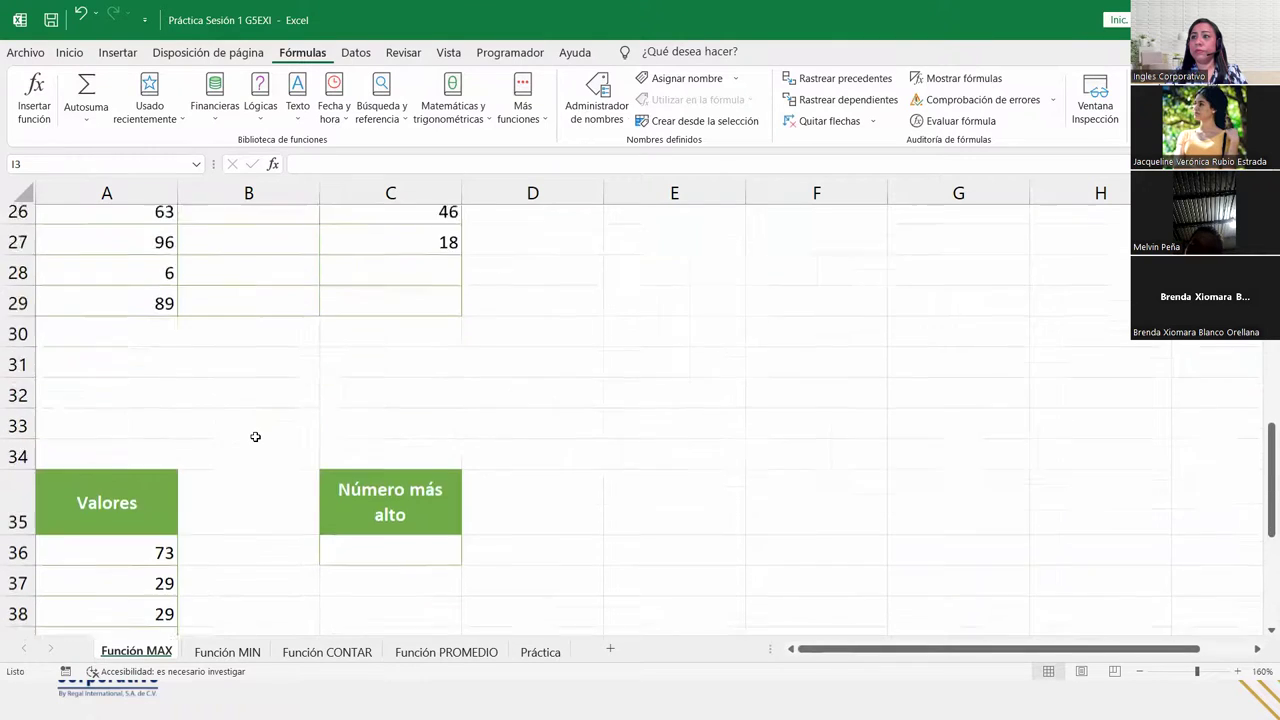
scroll(255, 437, up, 3)
scroll(255, 437, down, 1)
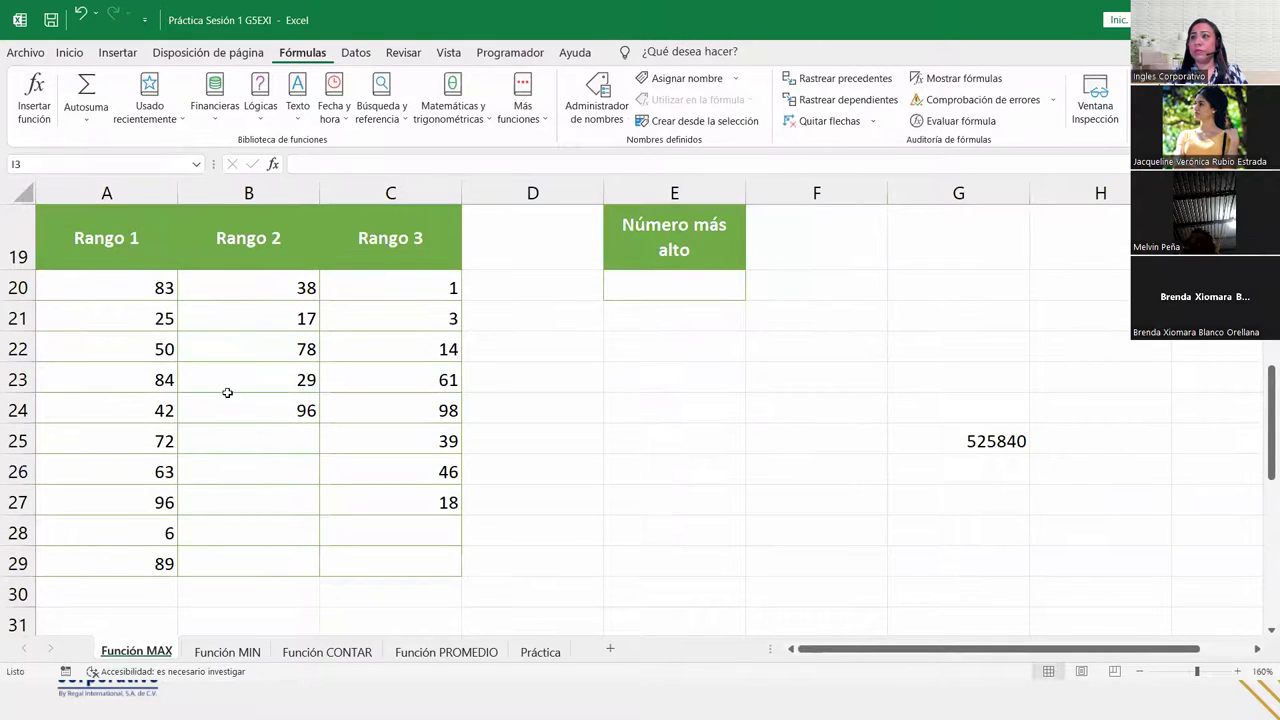
click(730, 278)
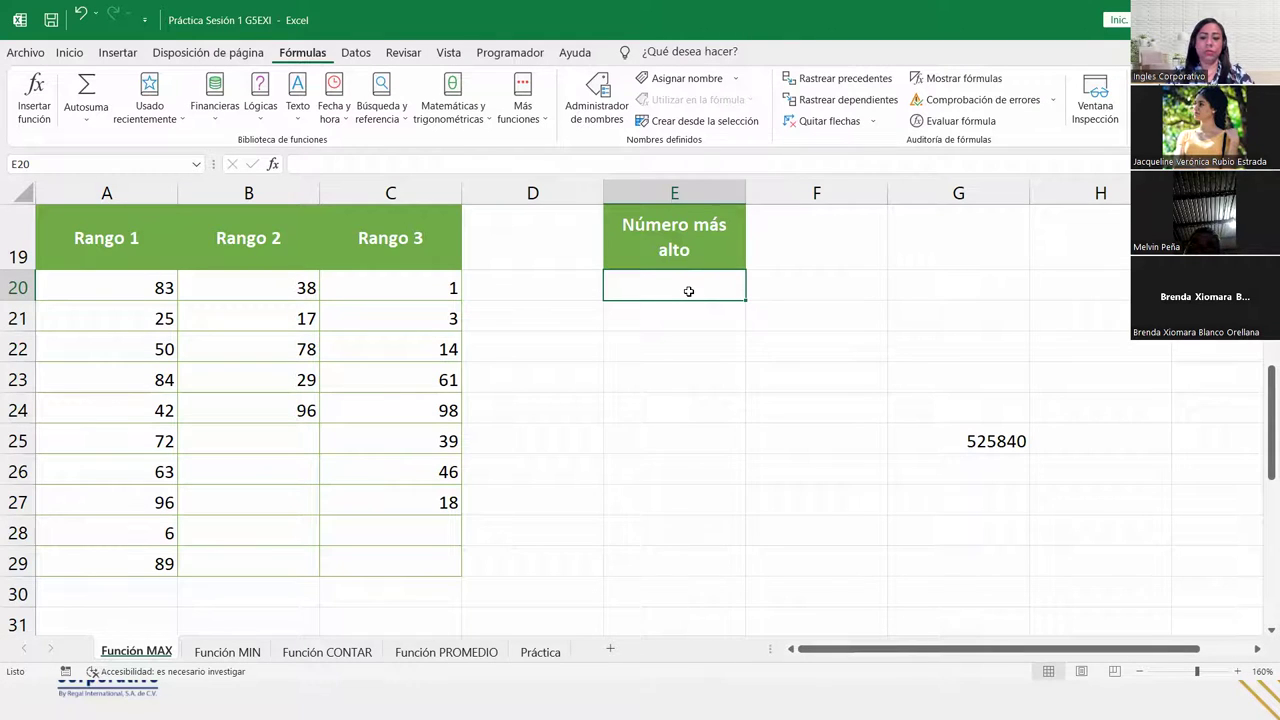
text(=max)
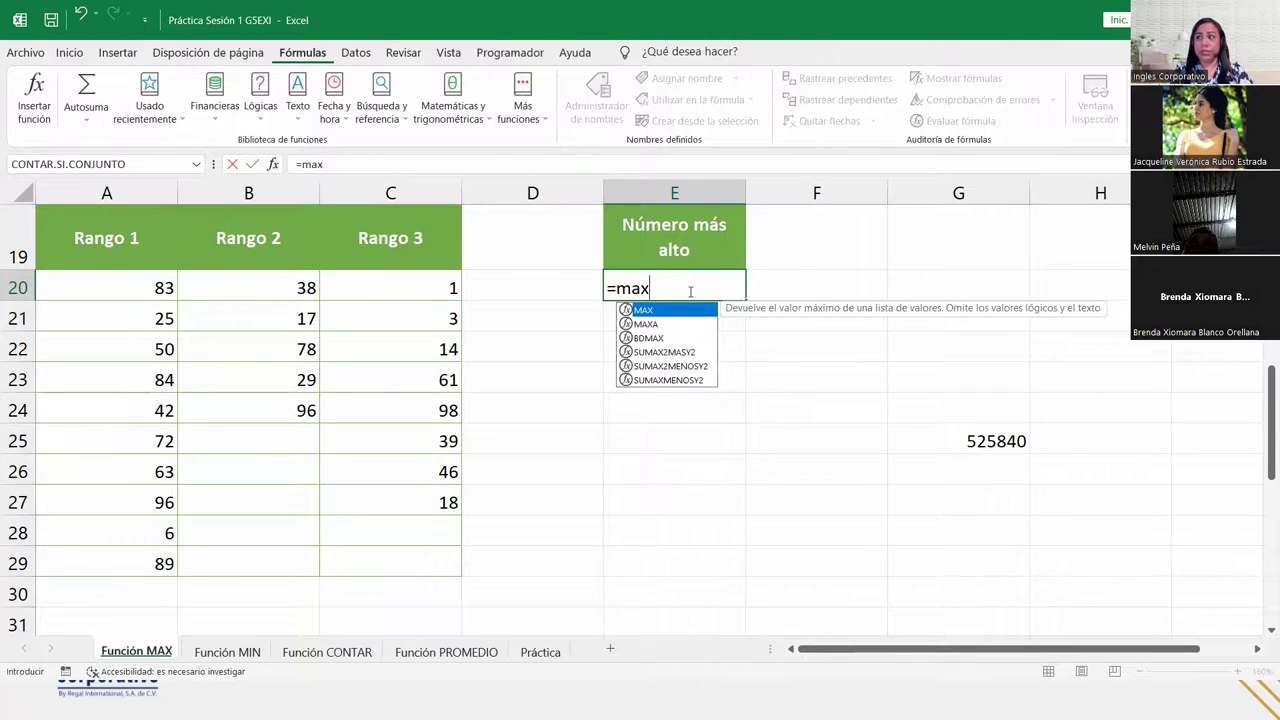
key(Tab)
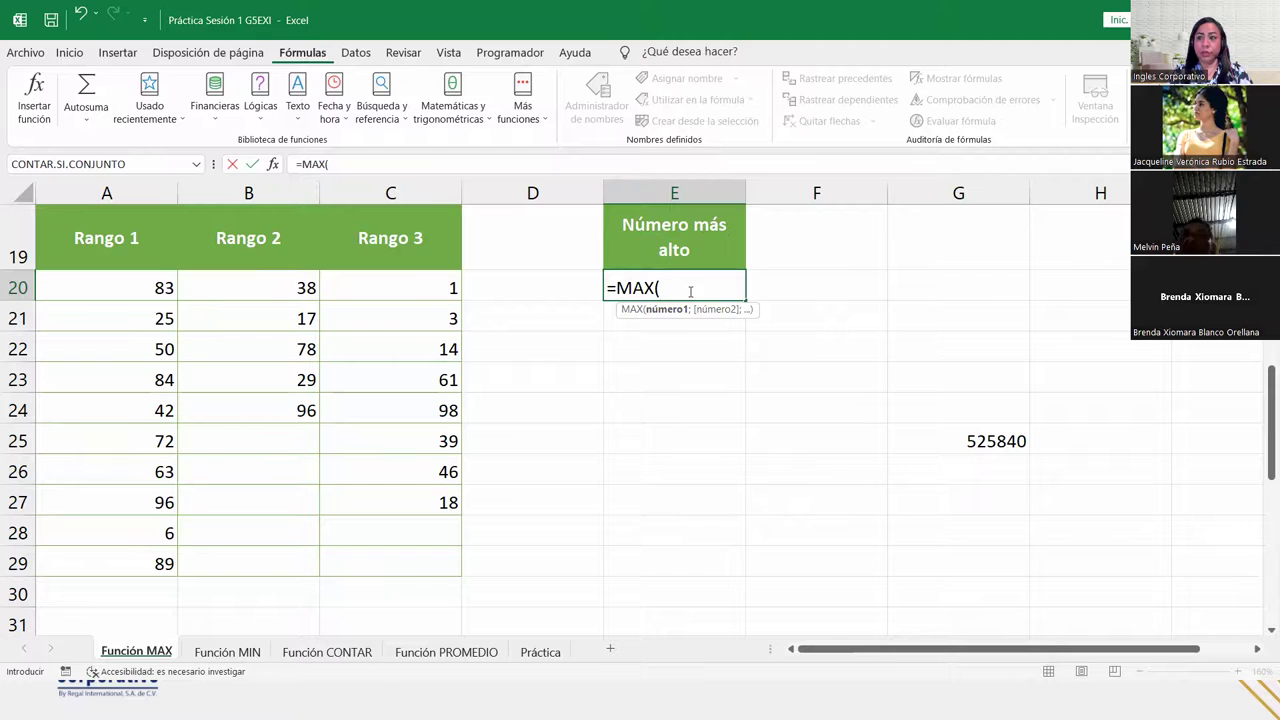
drag(74, 289, 380, 557)
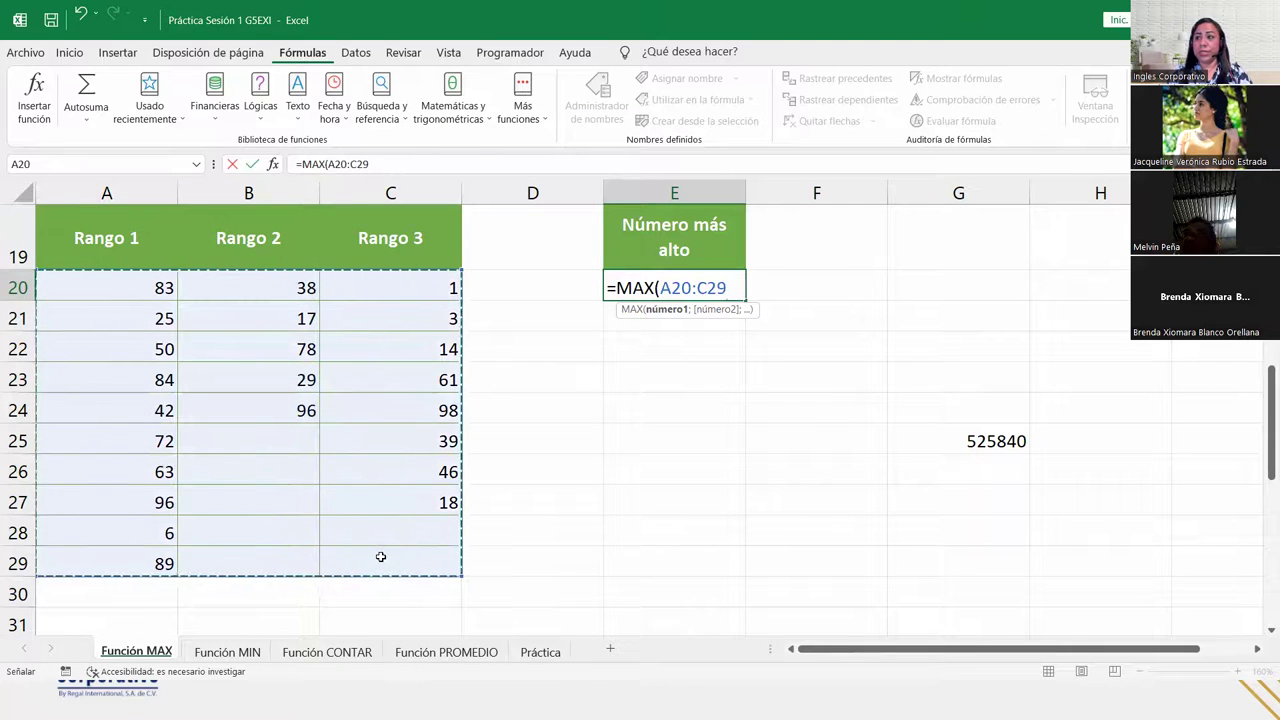
text())
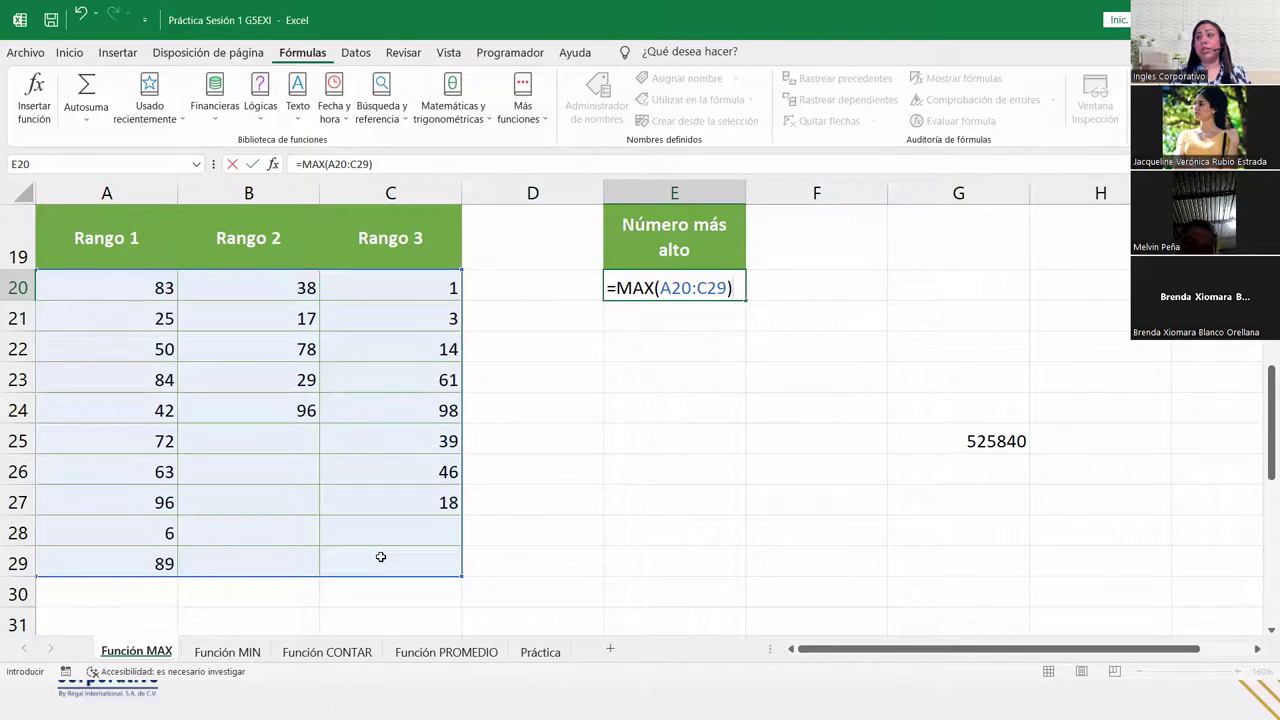
key(Return)
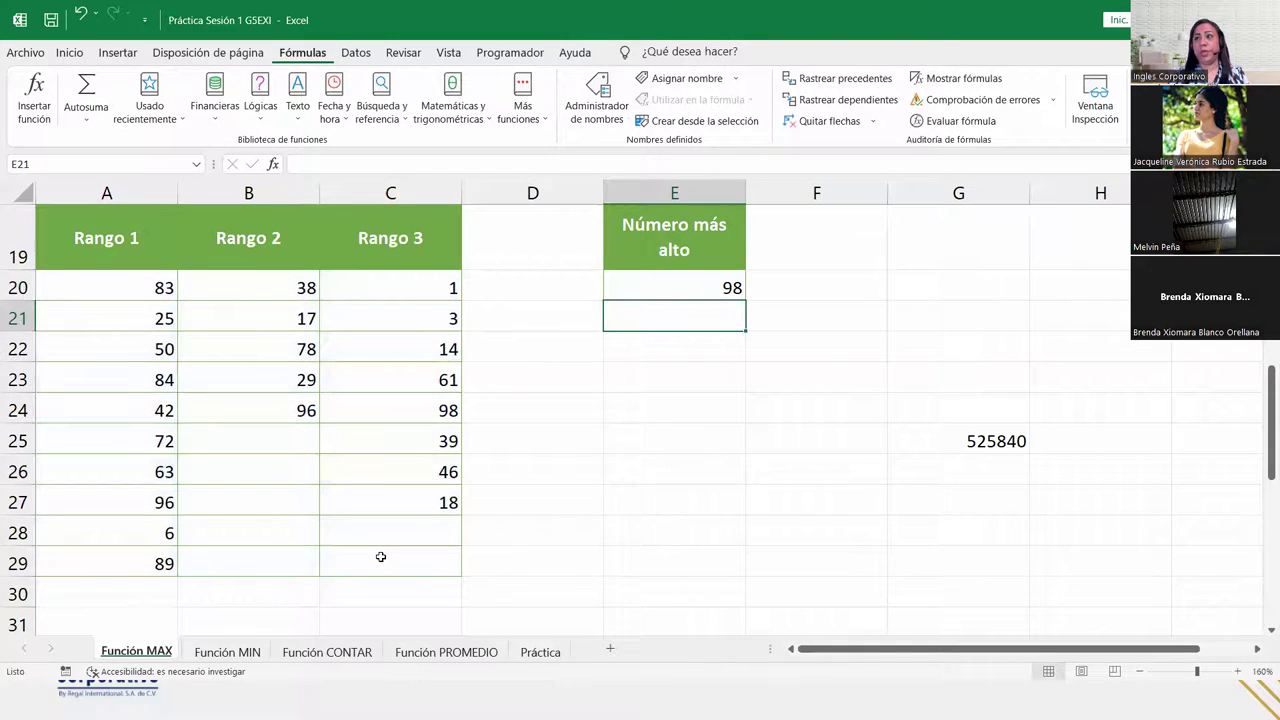
Step: Enter a MAX formula in C36 over A36:A45 to find the highest number of the Valores list starting in row 35
scroll(380, 556, down, 4)
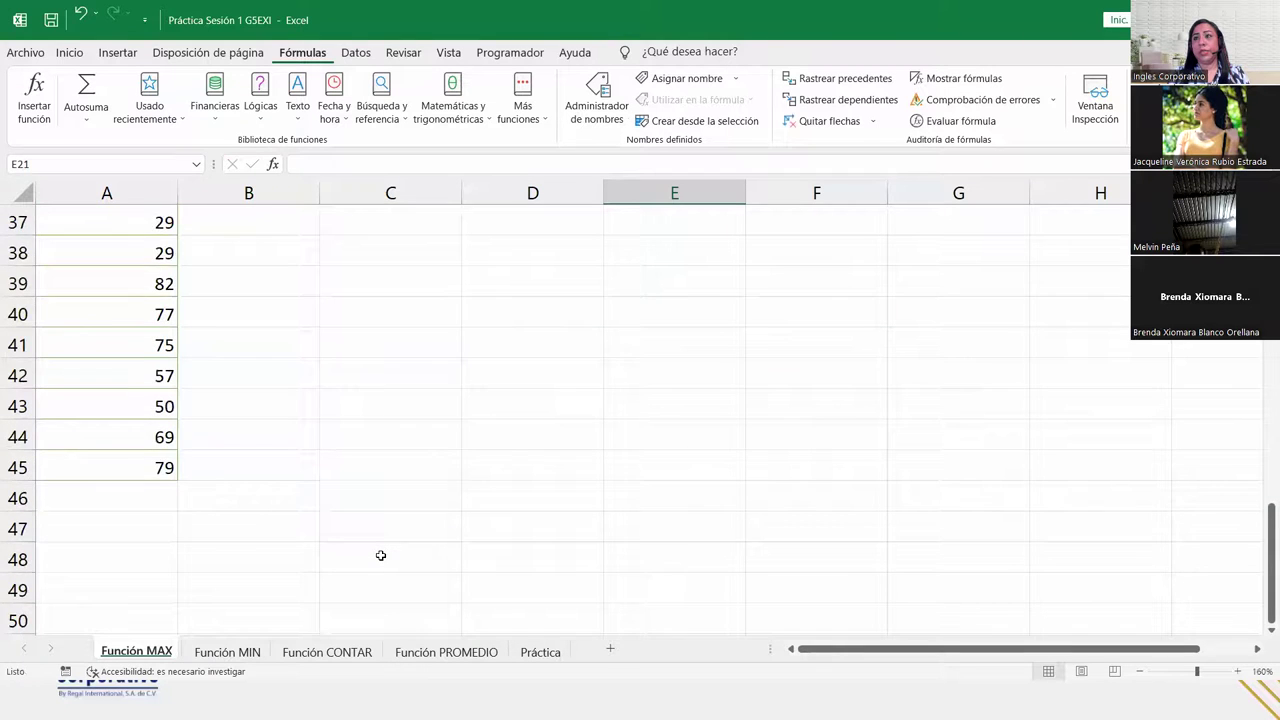
scroll(381, 555, up, 1)
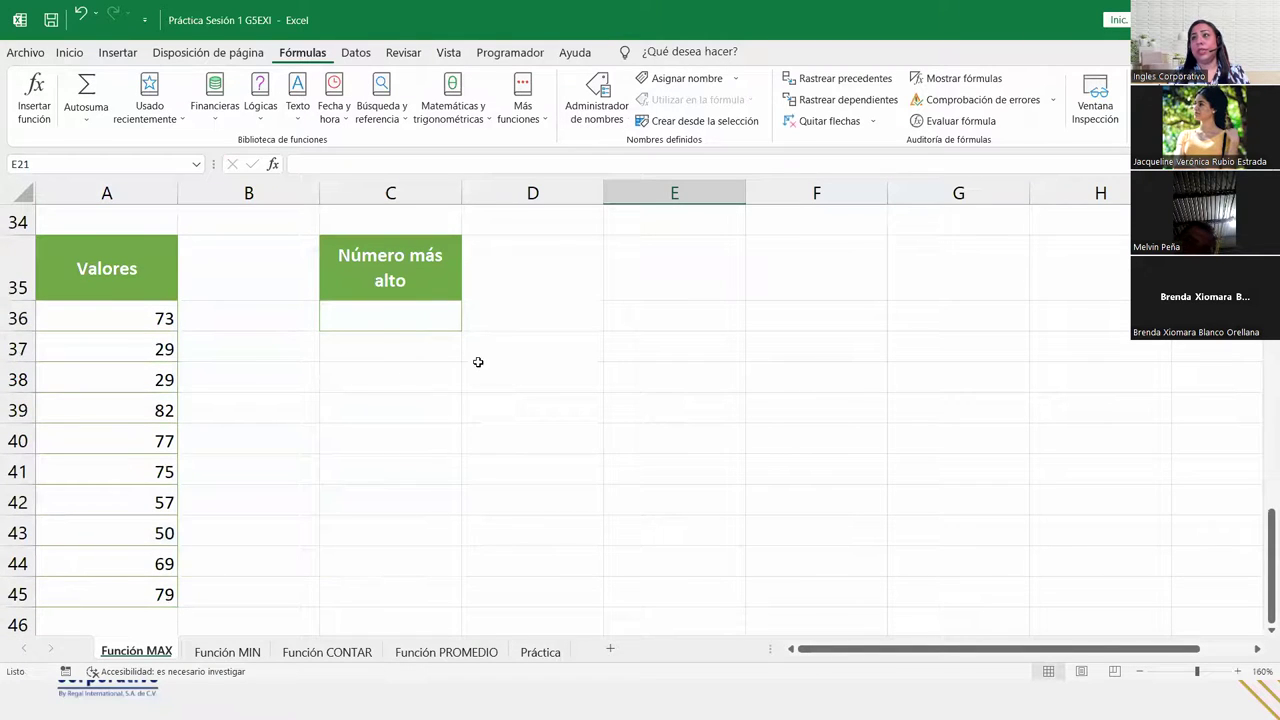
click(401, 319)
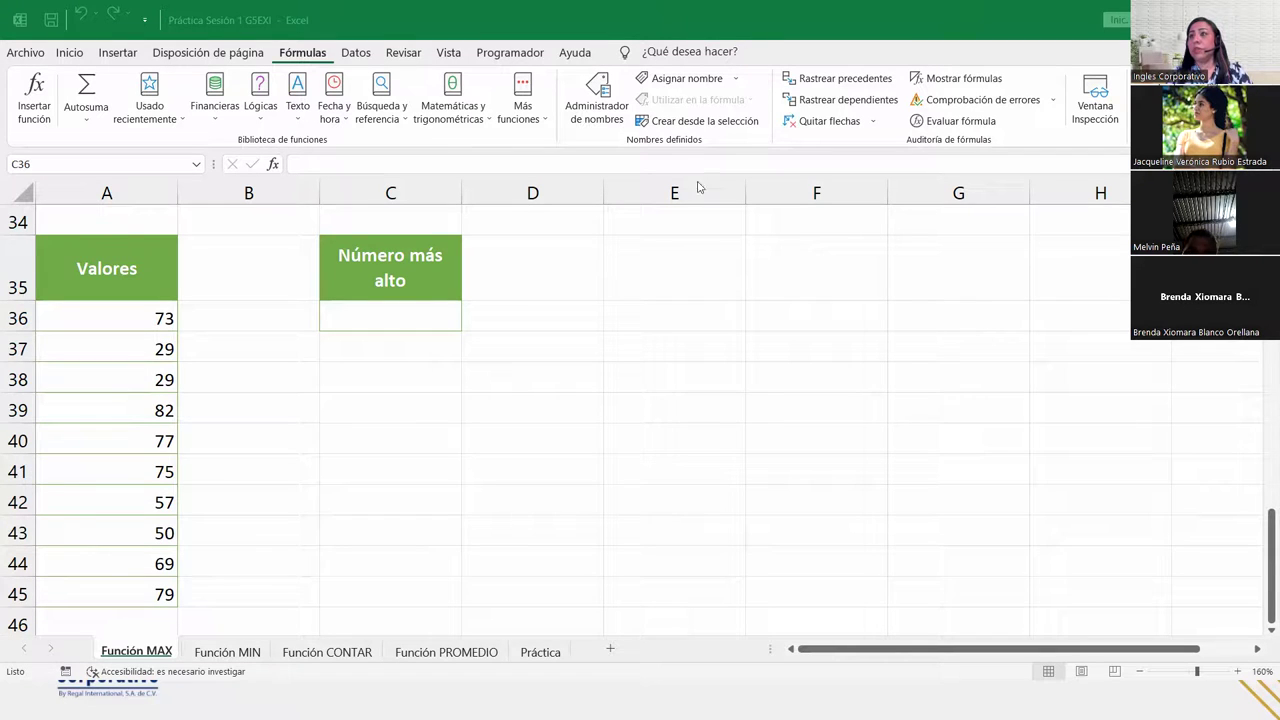
click(407, 312)
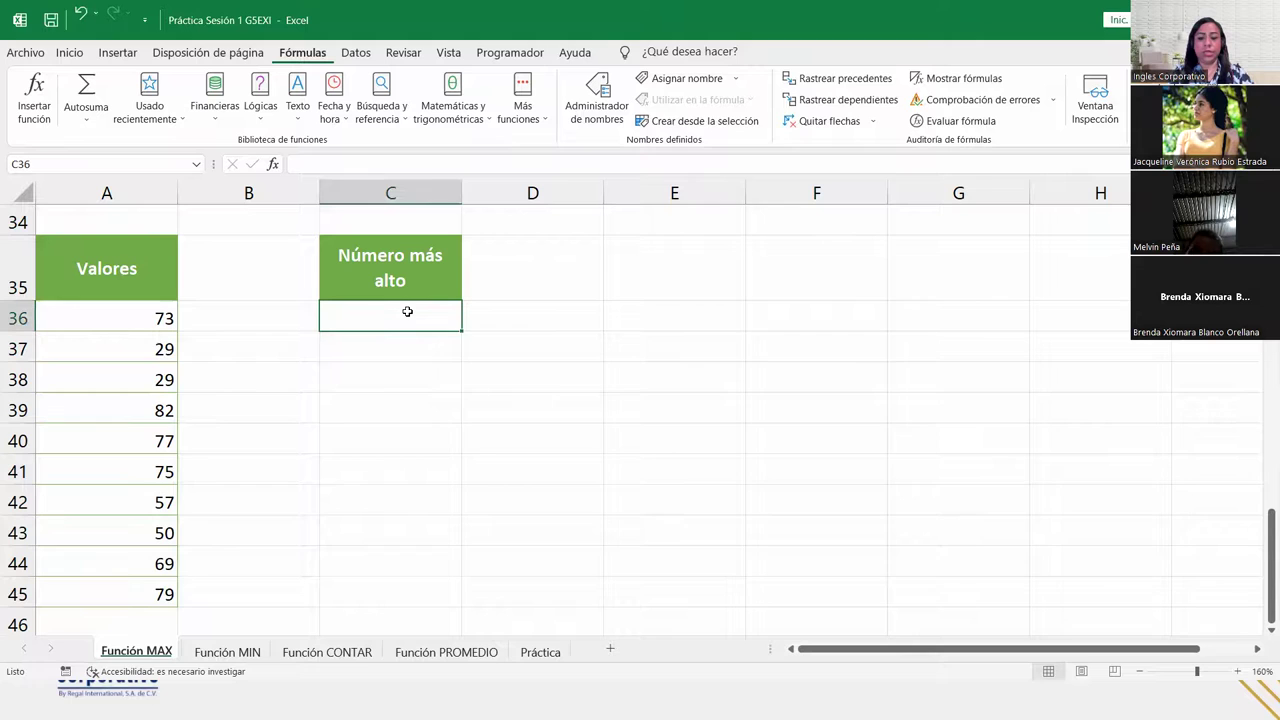
text(=max)
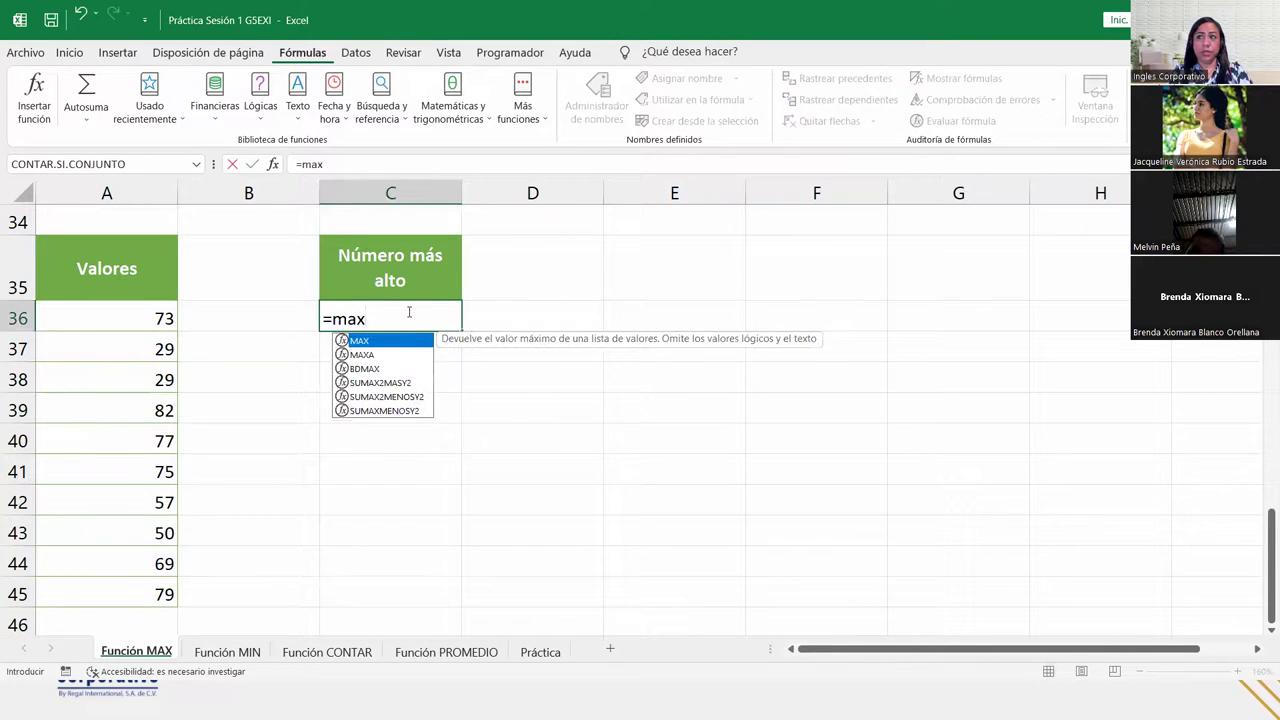
key(Tab)
drag(97, 302, 148, 594)
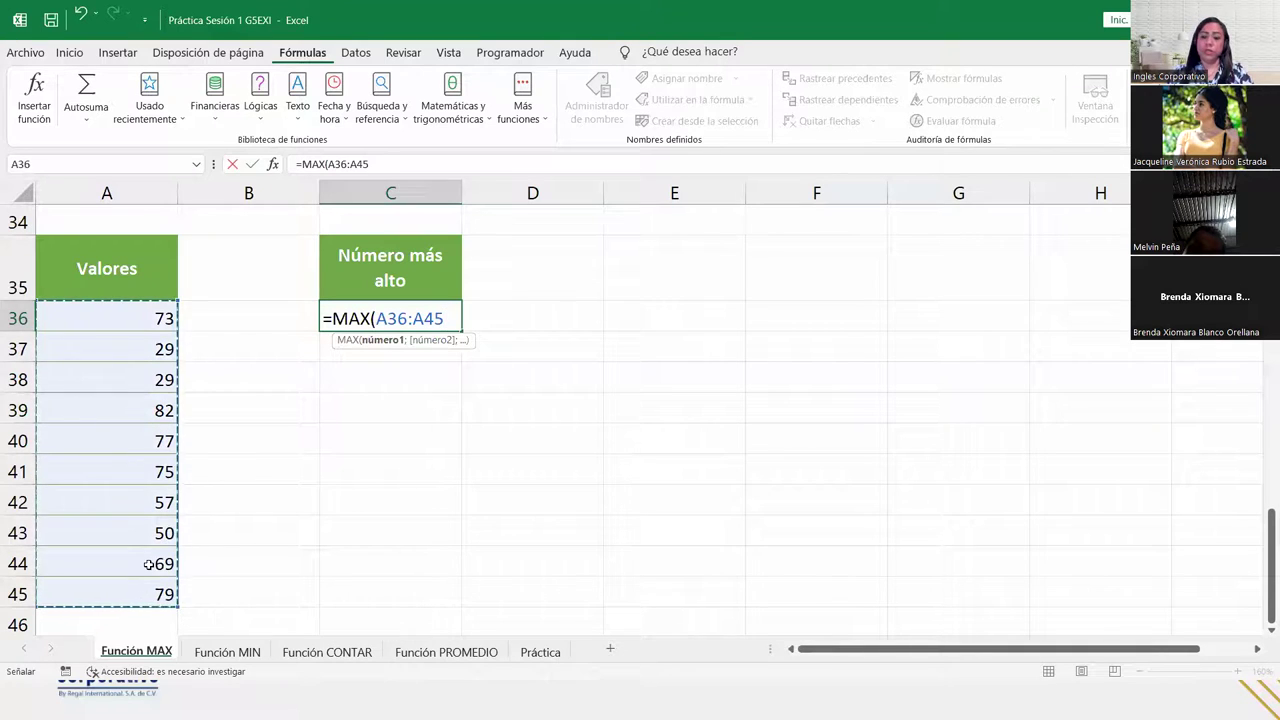
text())
key(Return)
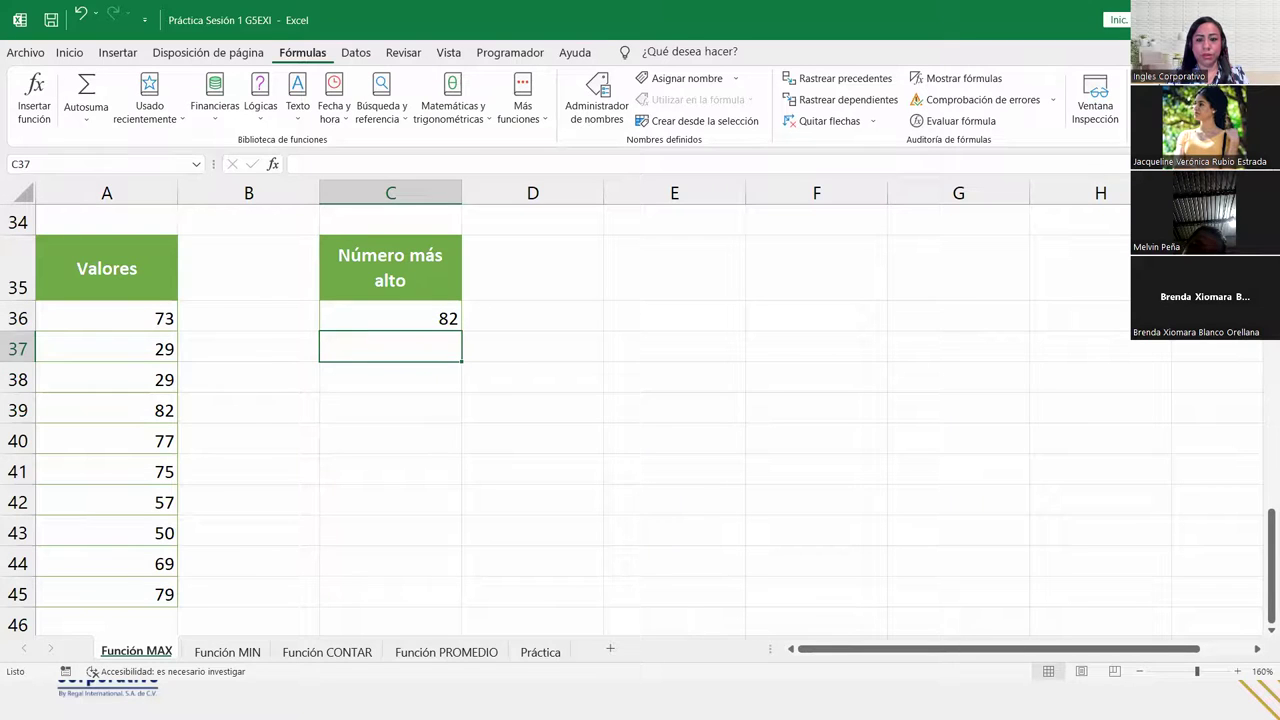
Step: Review the MAX formula in C36 and its cell range, and look over the other lists in column A
key(alt+Tab)
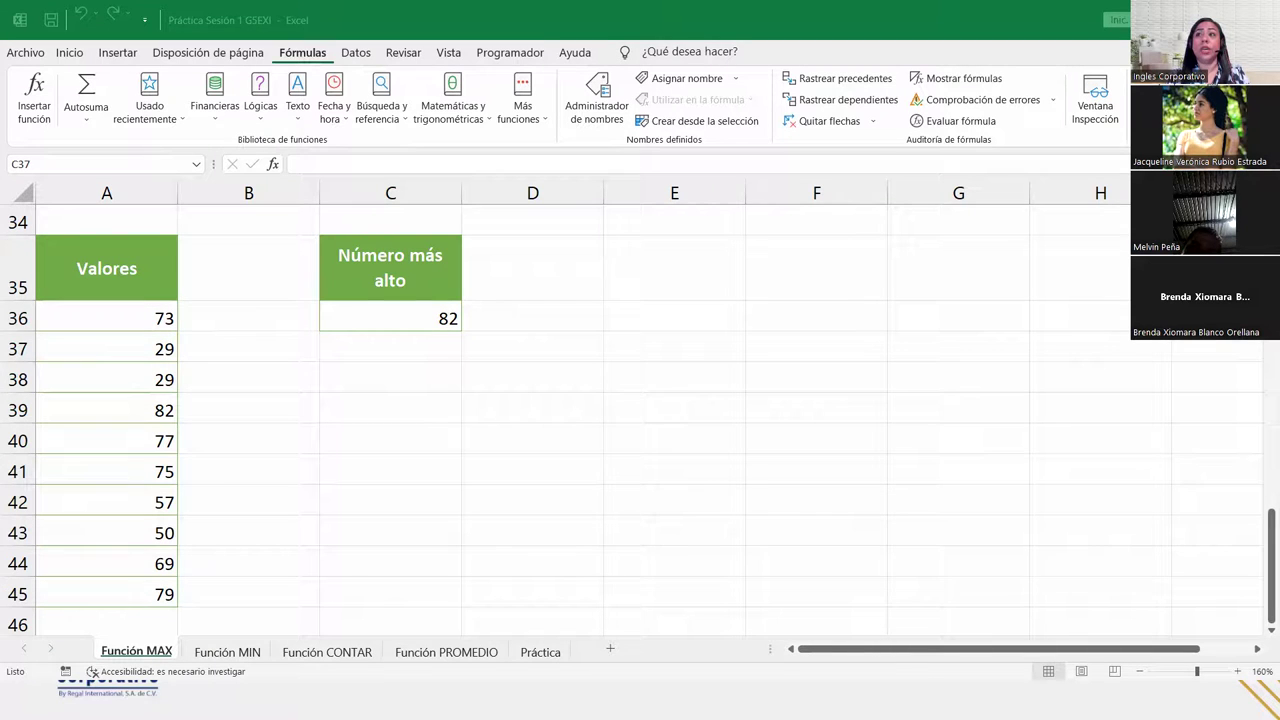
click(427, 319)
double_click(427, 319)
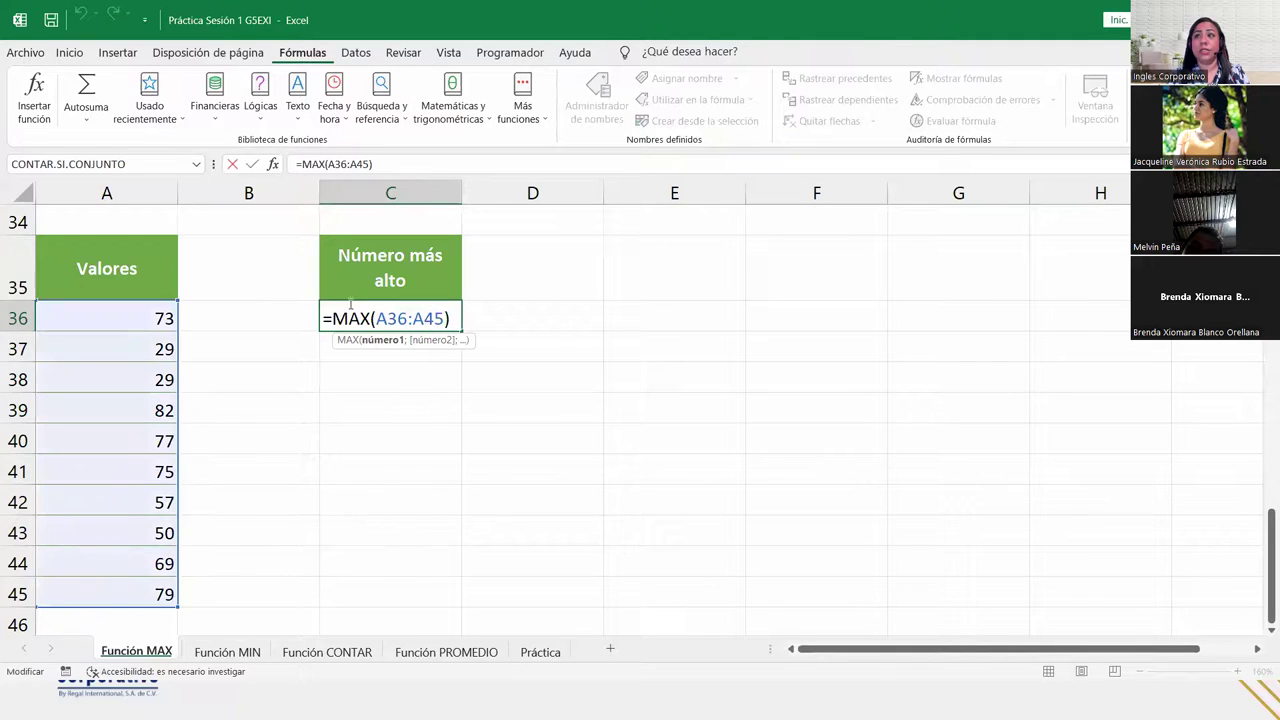
scroll(89, 320, up, 11)
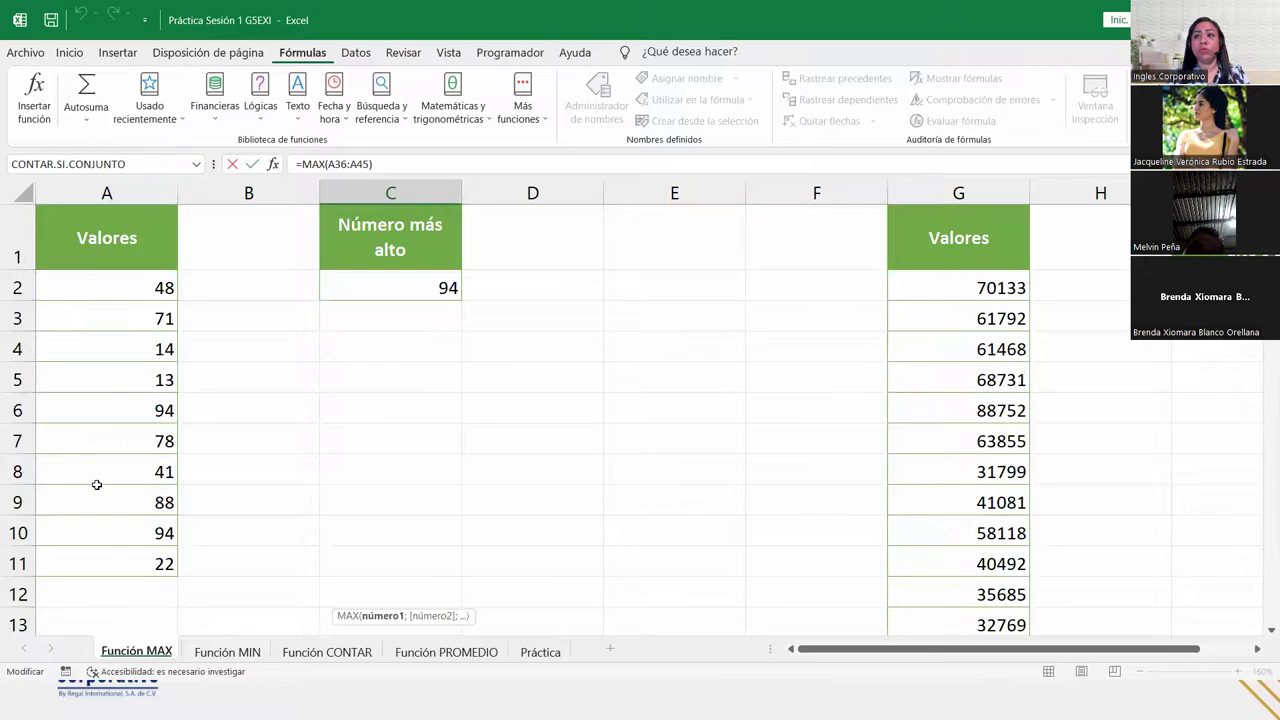
scroll(96, 481, down, 10)
scroll(96, 481, down, 2)
scroll(94, 474, up, 2)
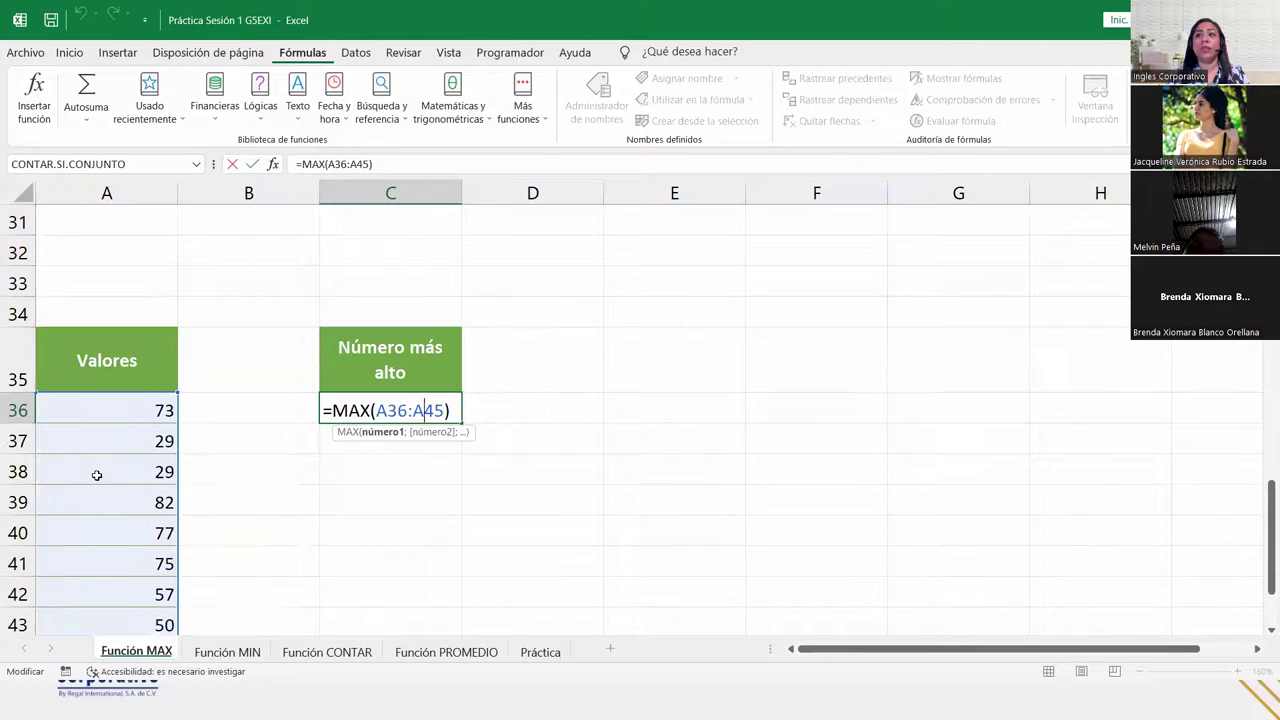
click(457, 414)
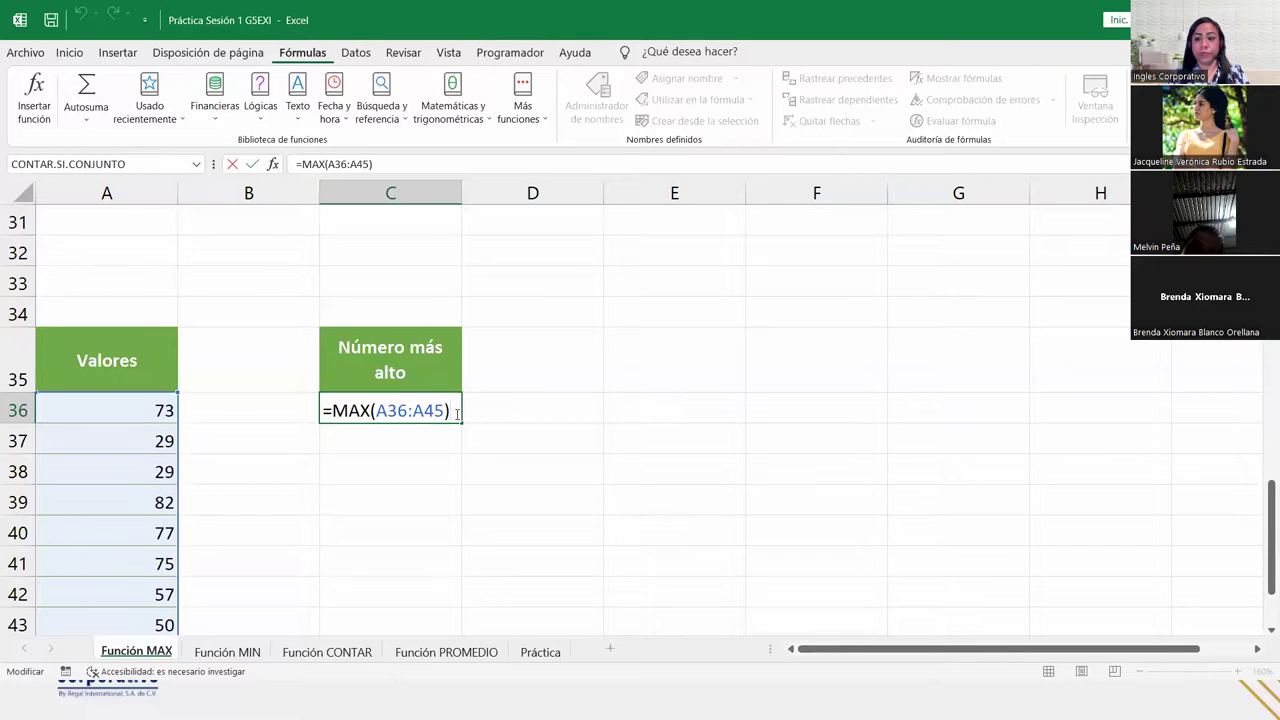
key(Return)
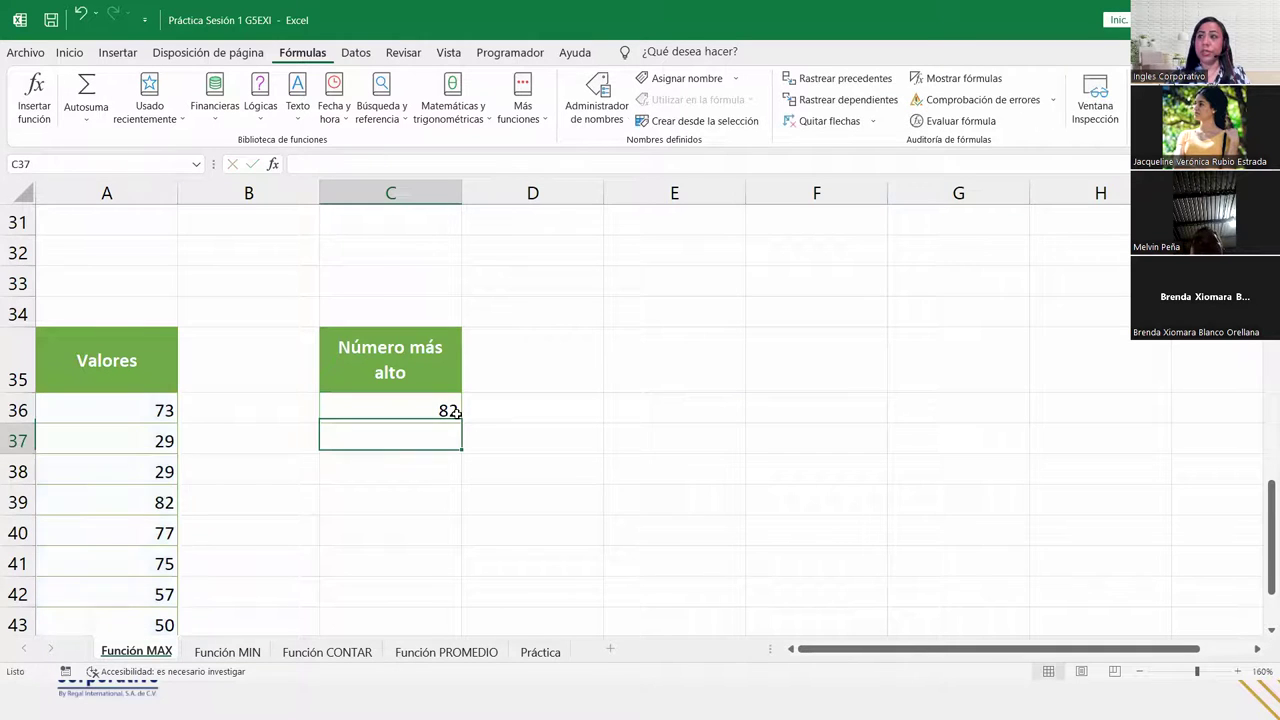
scroll(458, 411, down, 4)
scroll(462, 410, up, 6)
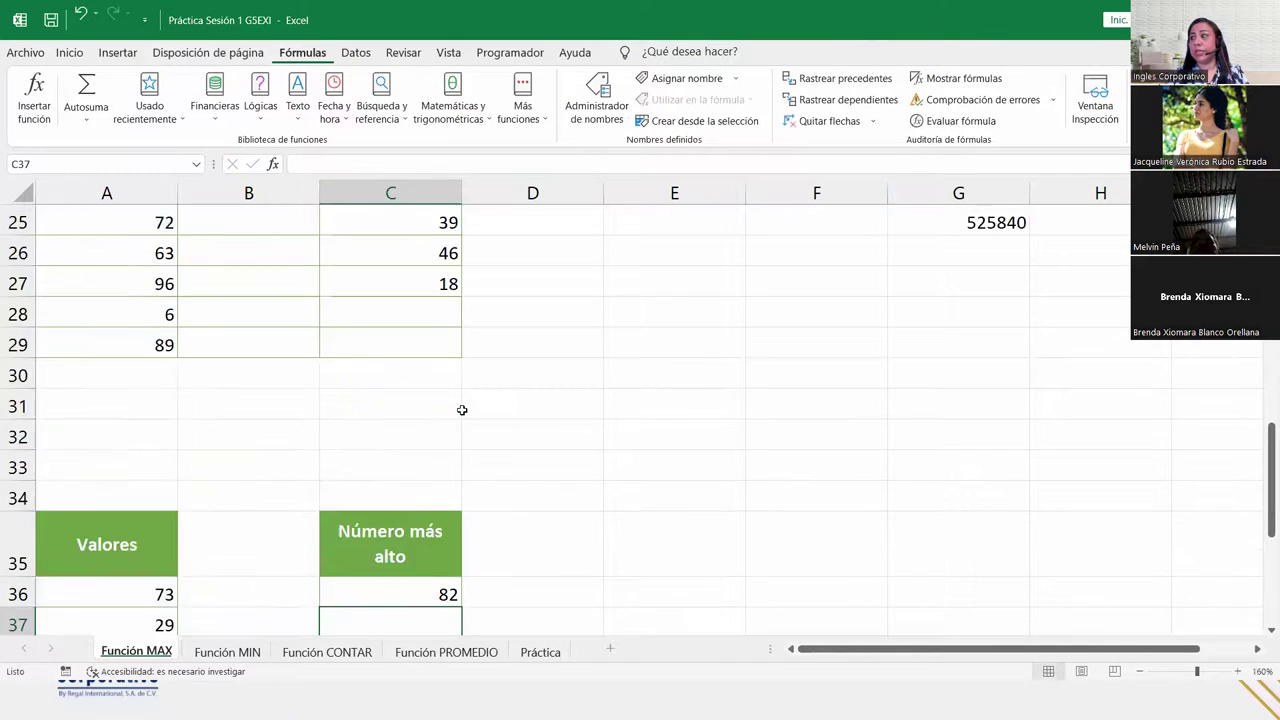
scroll(462, 410, up, 8)
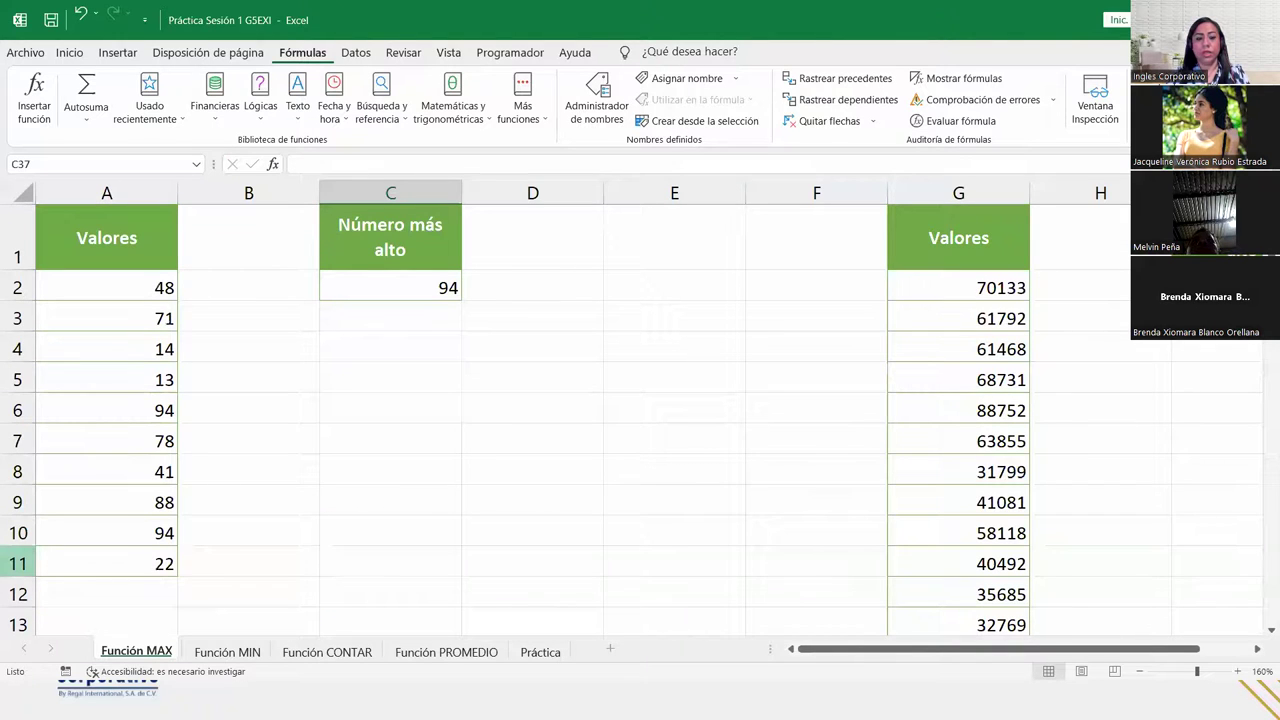
Step: Switch to the presentation to show the FUNCIÓN MIN slide, and return to Excel to open the Función MIN sheet
key(alt+Tab)
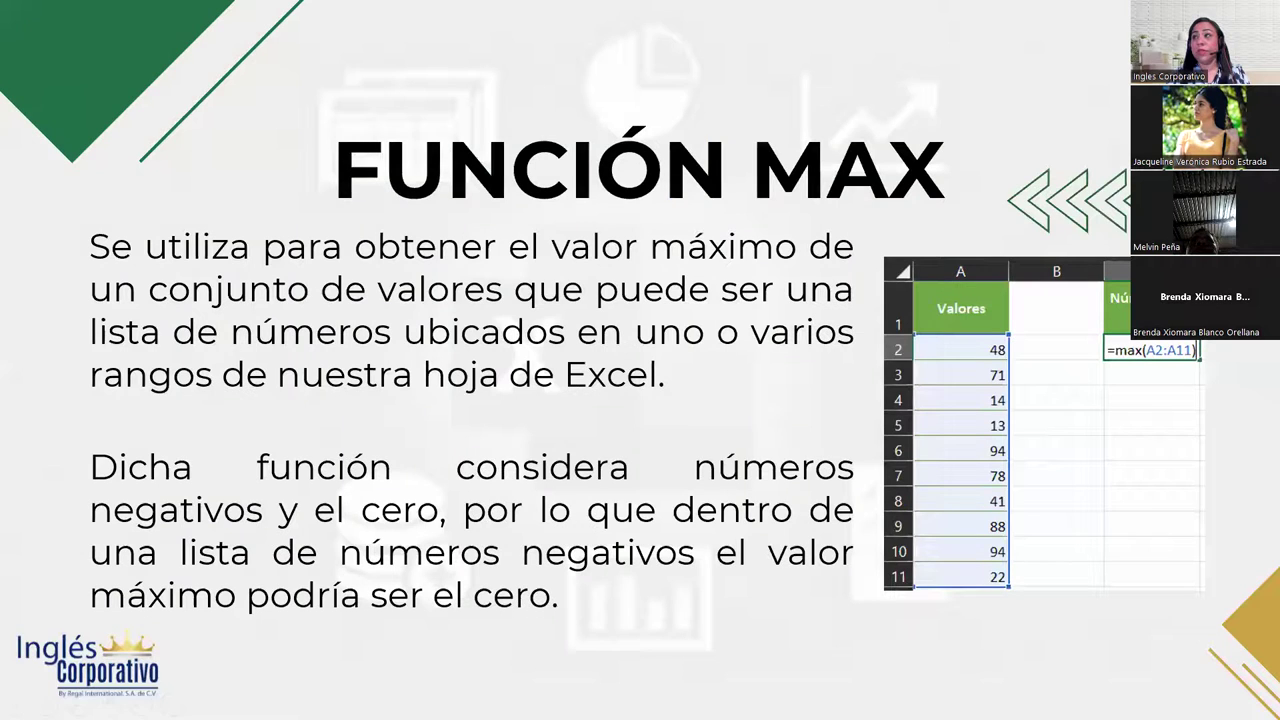
click(1238, 486)
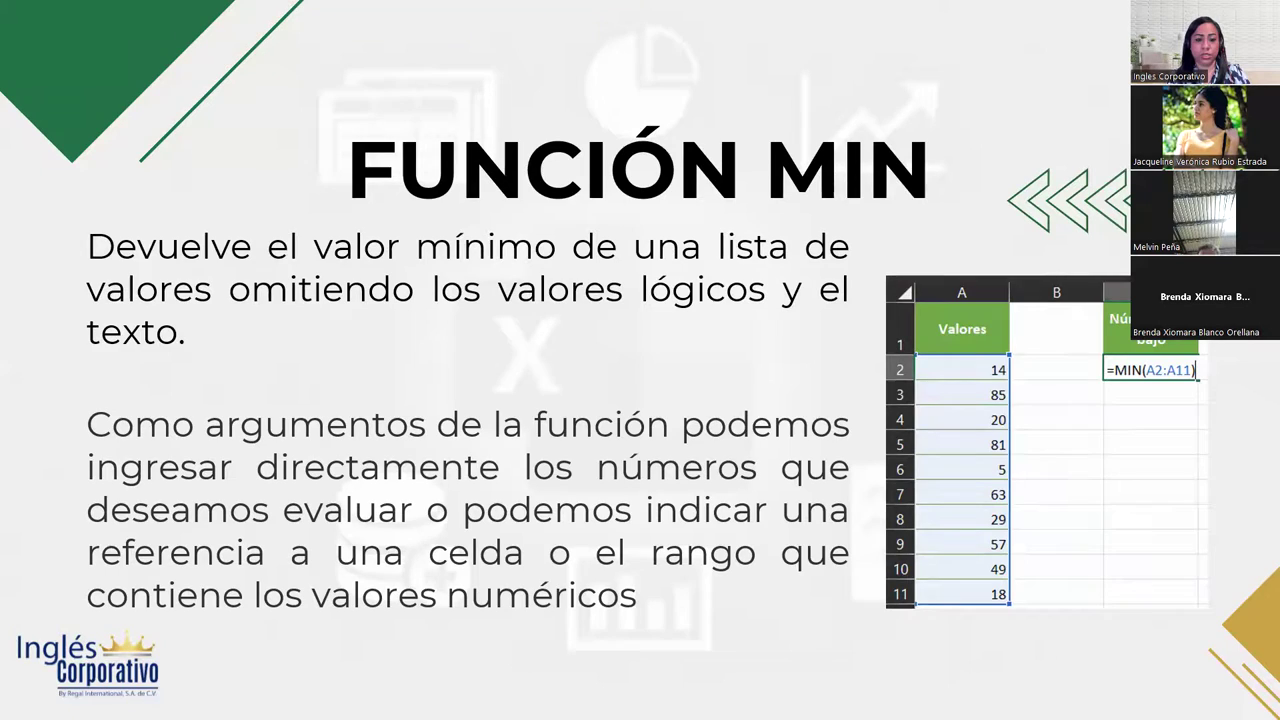
key(alt+Tab)
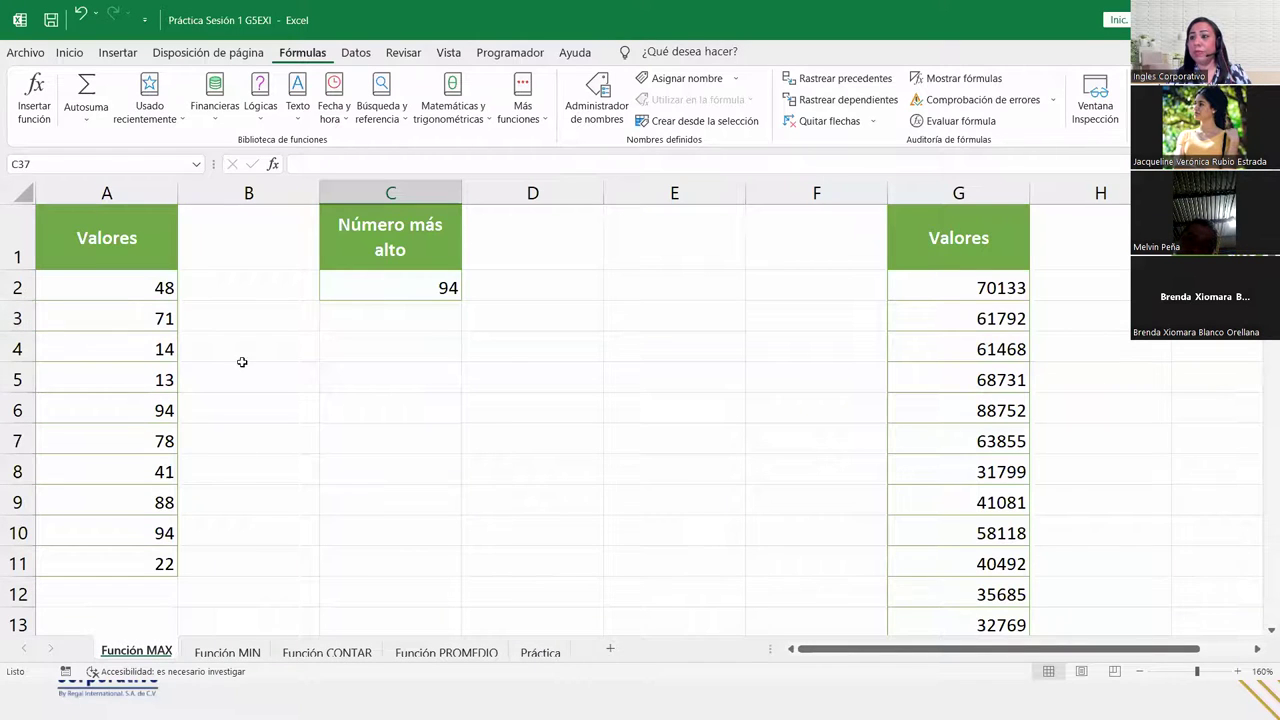
click(226, 650)
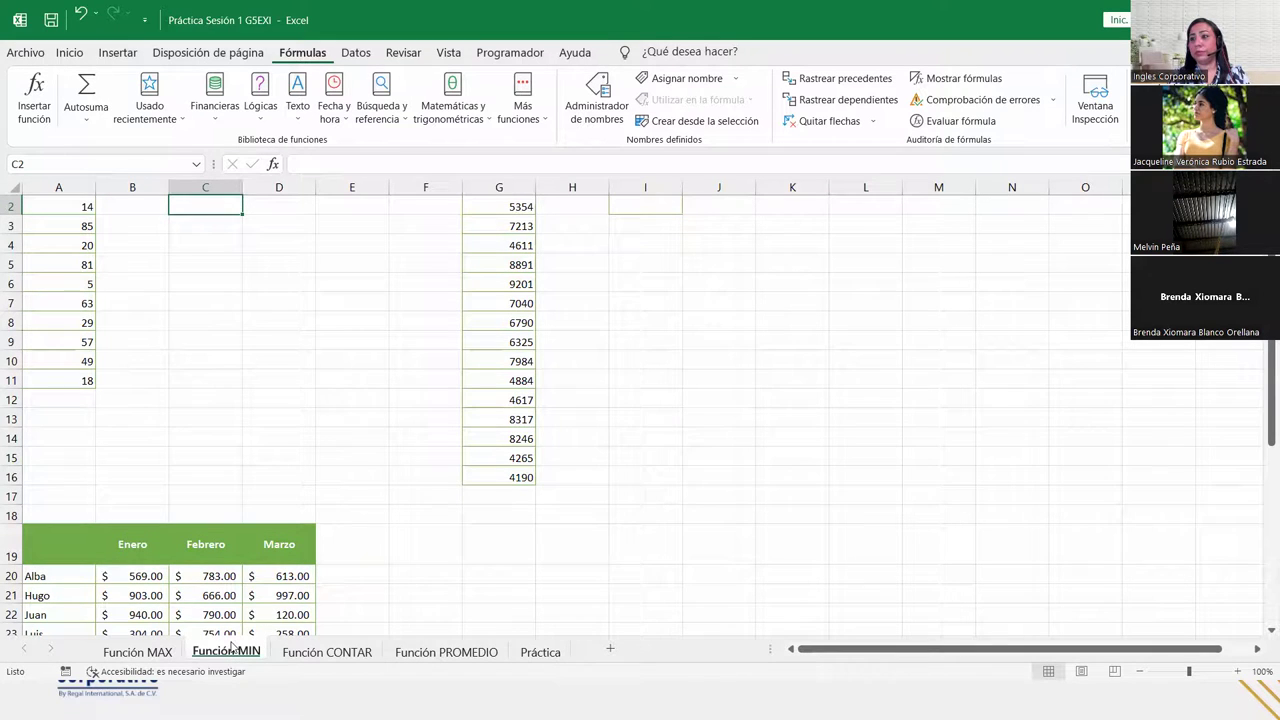
Step: Enter a MIN formula in C2 over A2:A11 to find the lowest number of the first Valores list
scroll(232, 640, up, 1)
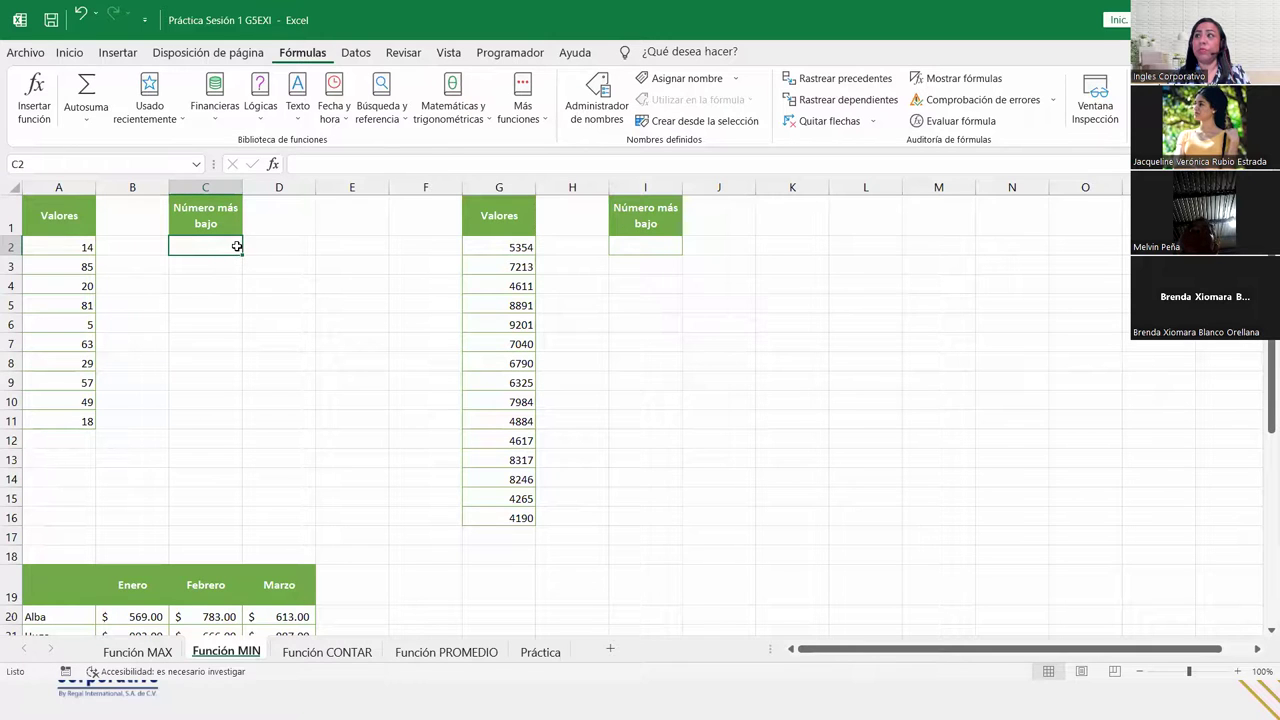
click(69, 52)
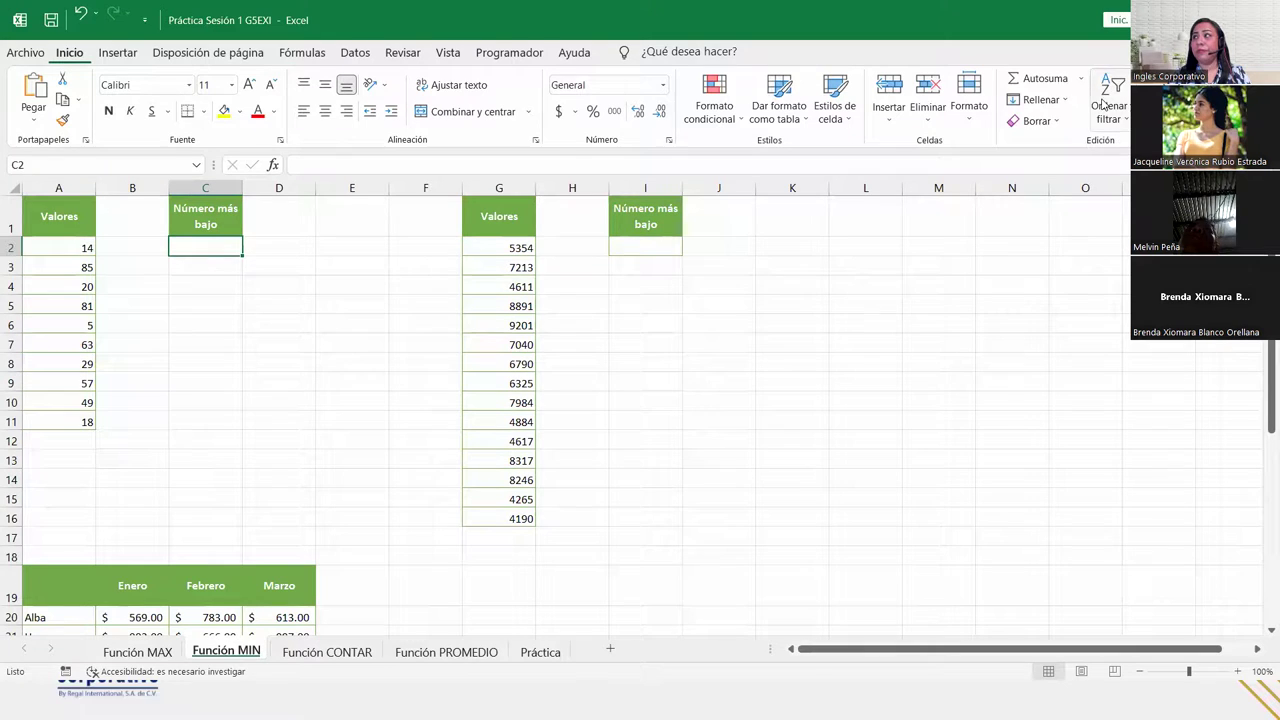
click(1081, 78)
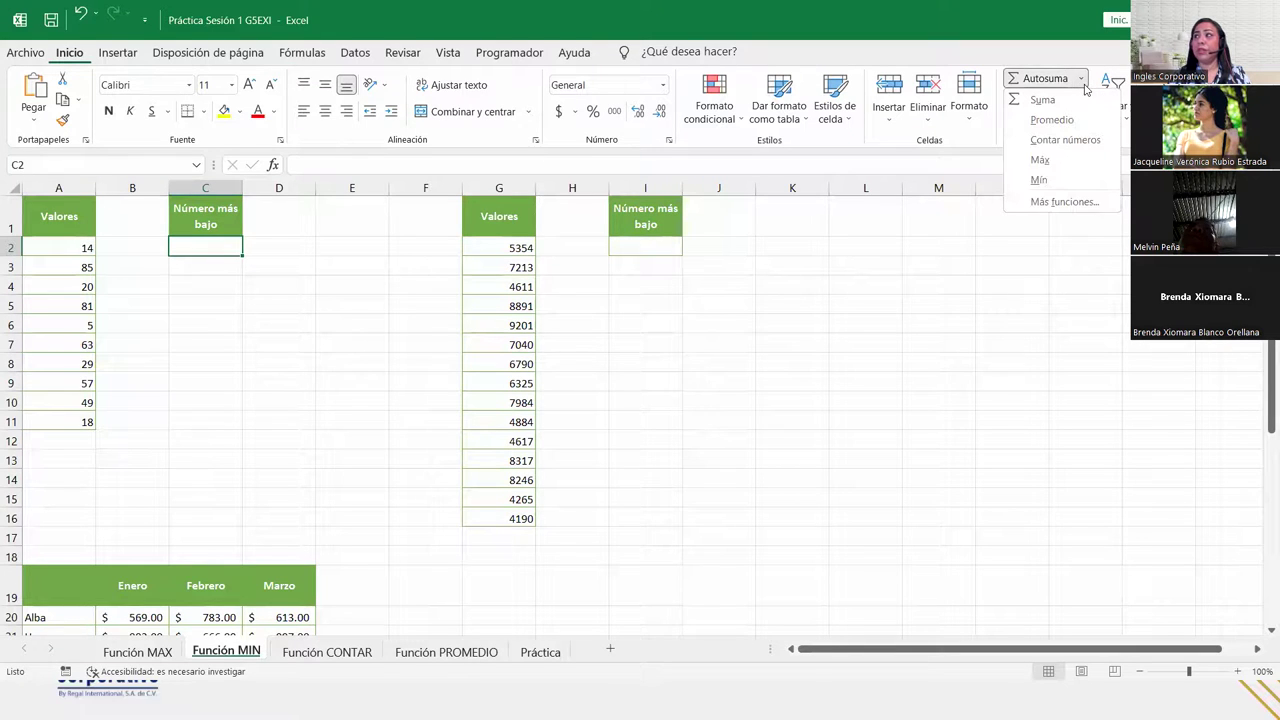
click(1069, 179)
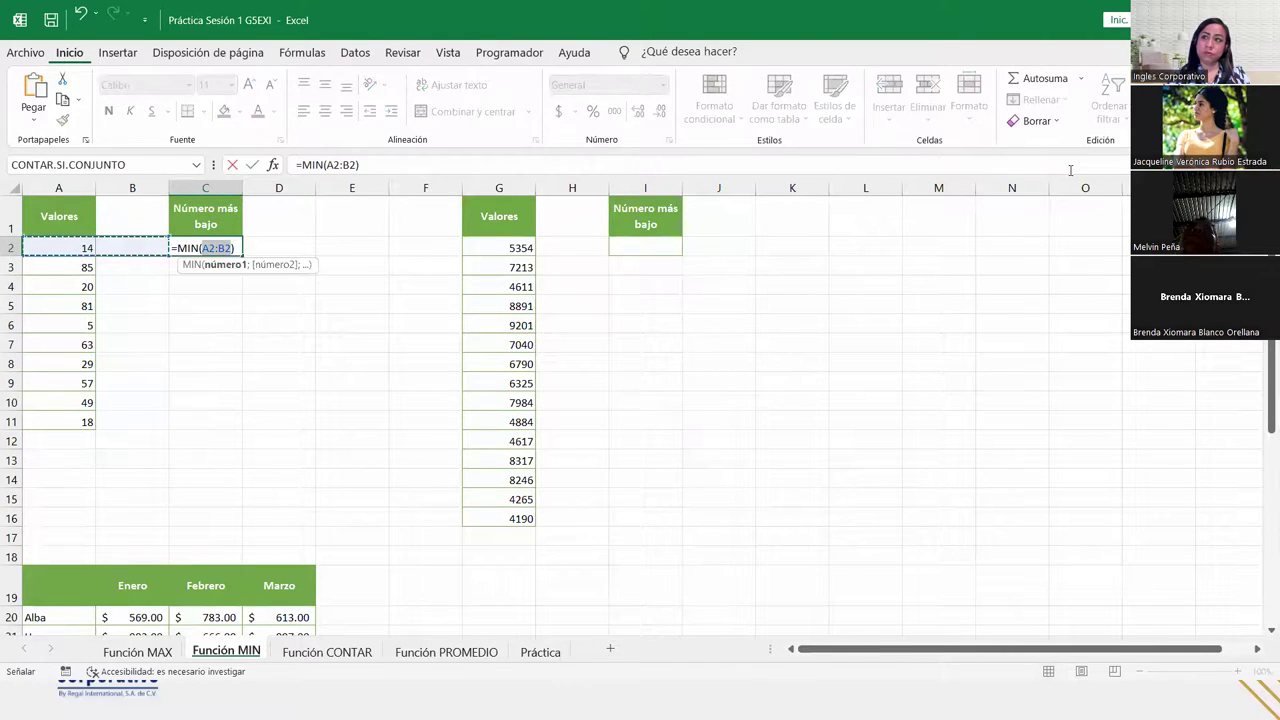
drag(49, 246, 59, 413)
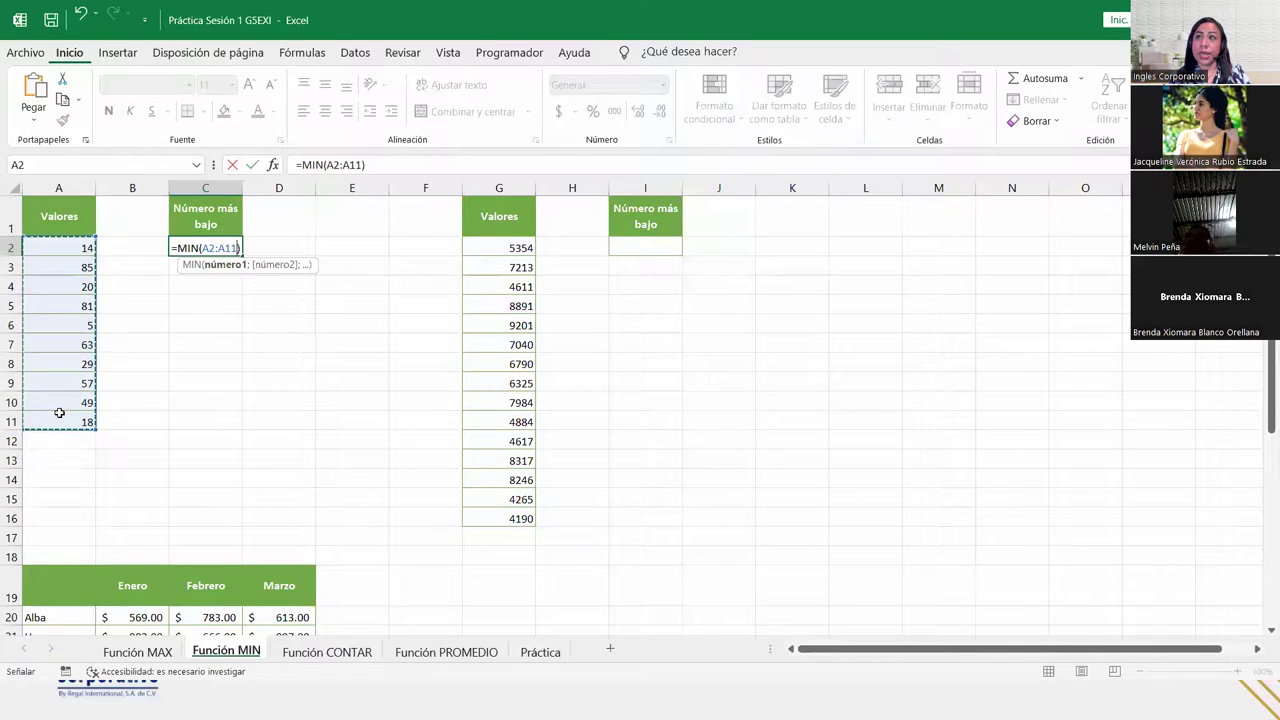
key(Return)
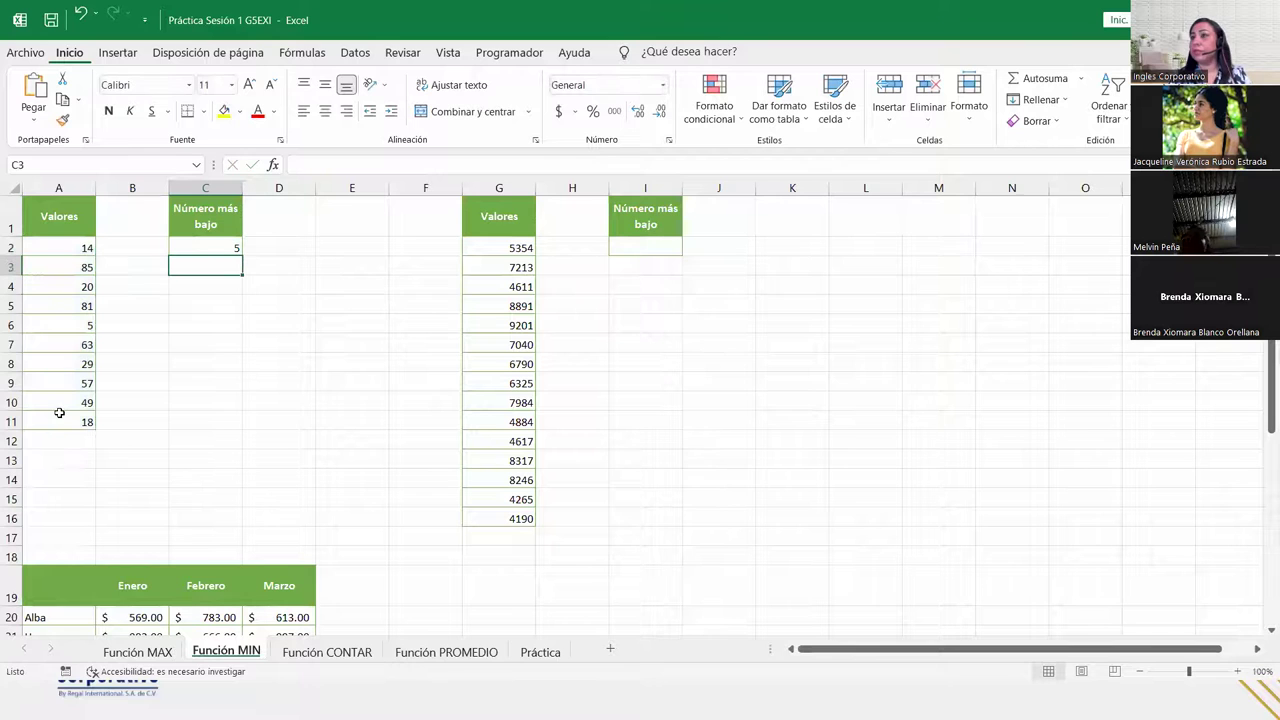
Step: Enlarge the sheet view to 160% and review the MIN formula in C2 with its cell range
scroll(1243, 683, up, 4)
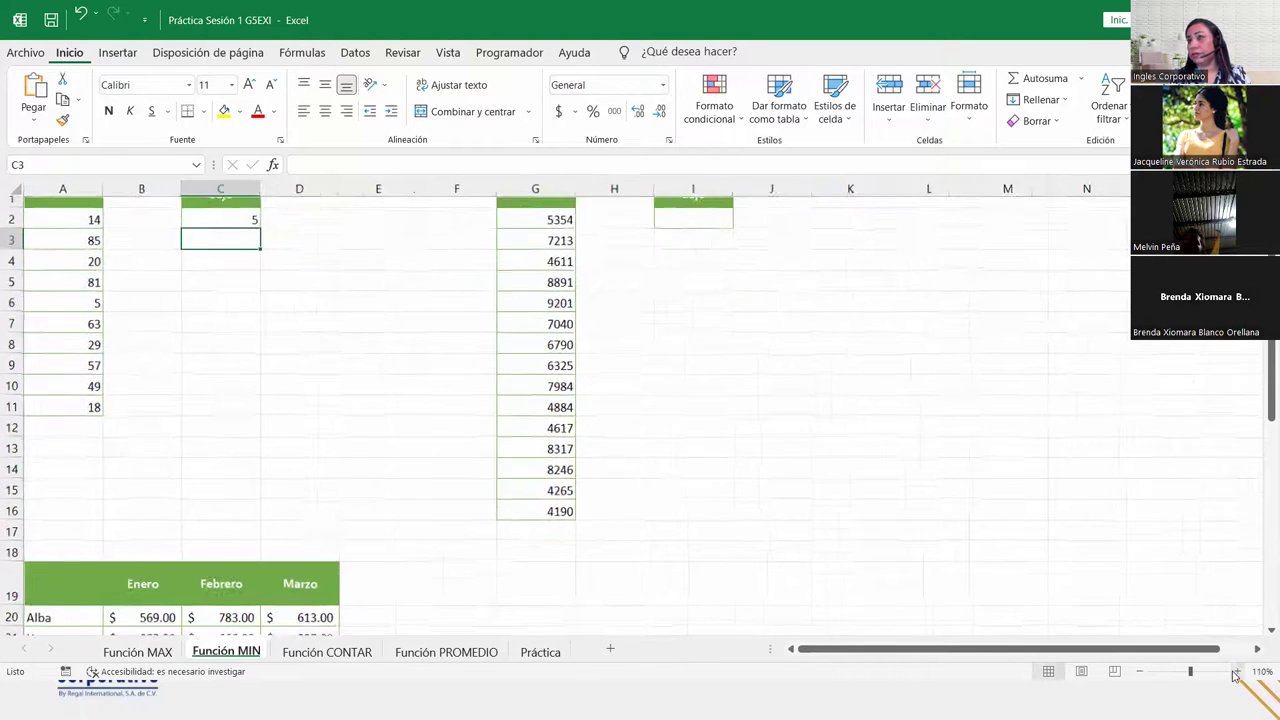
scroll(314, 277, up, 1)
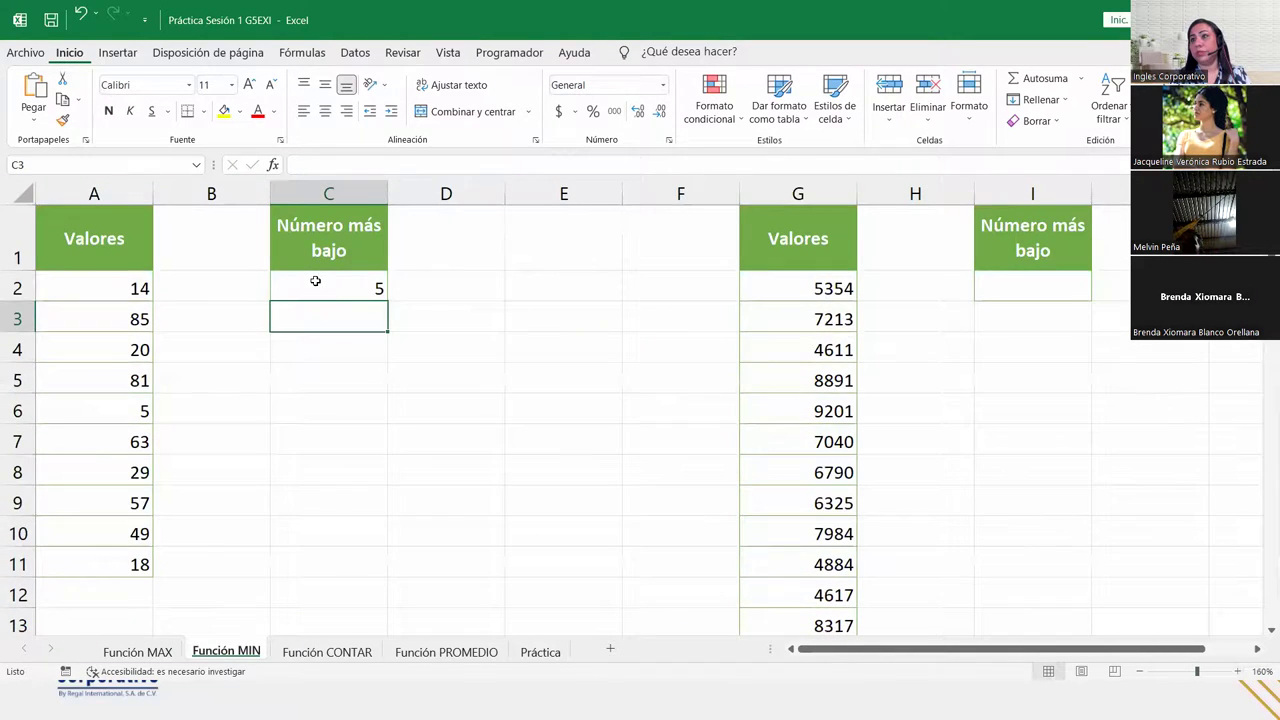
click(320, 280)
double_click(320, 282)
click(386, 289)
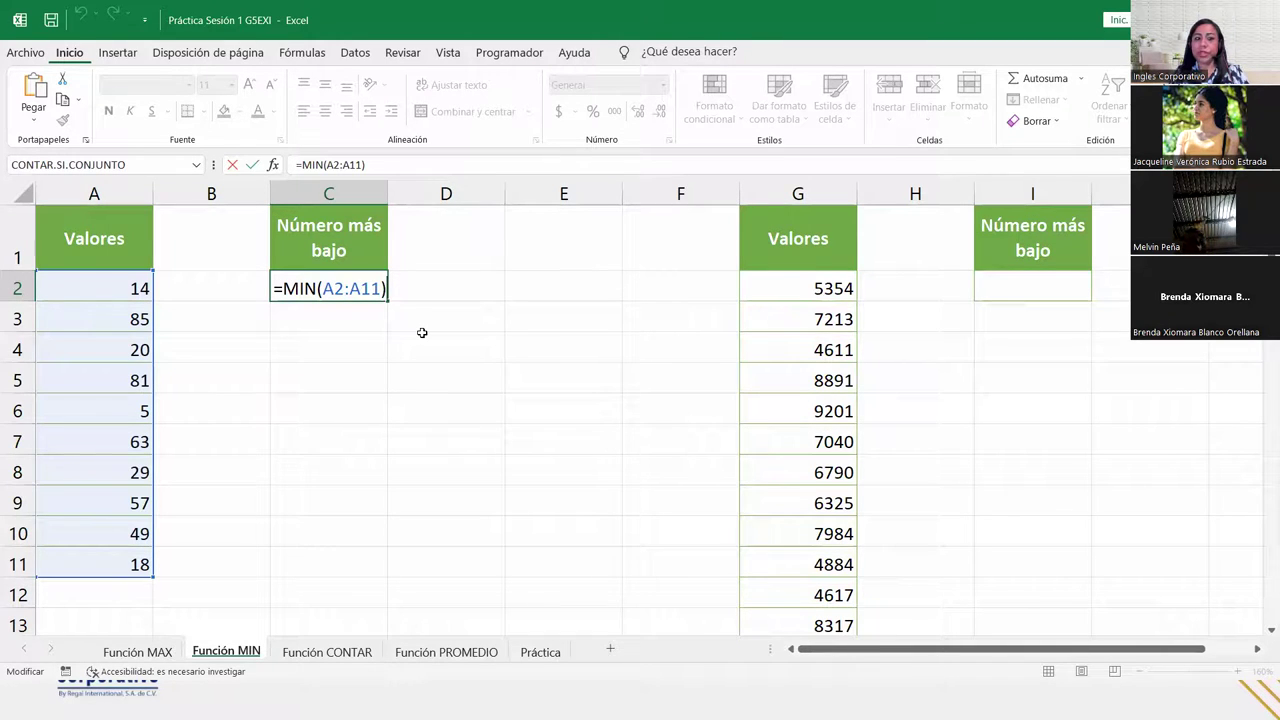
key(Return)
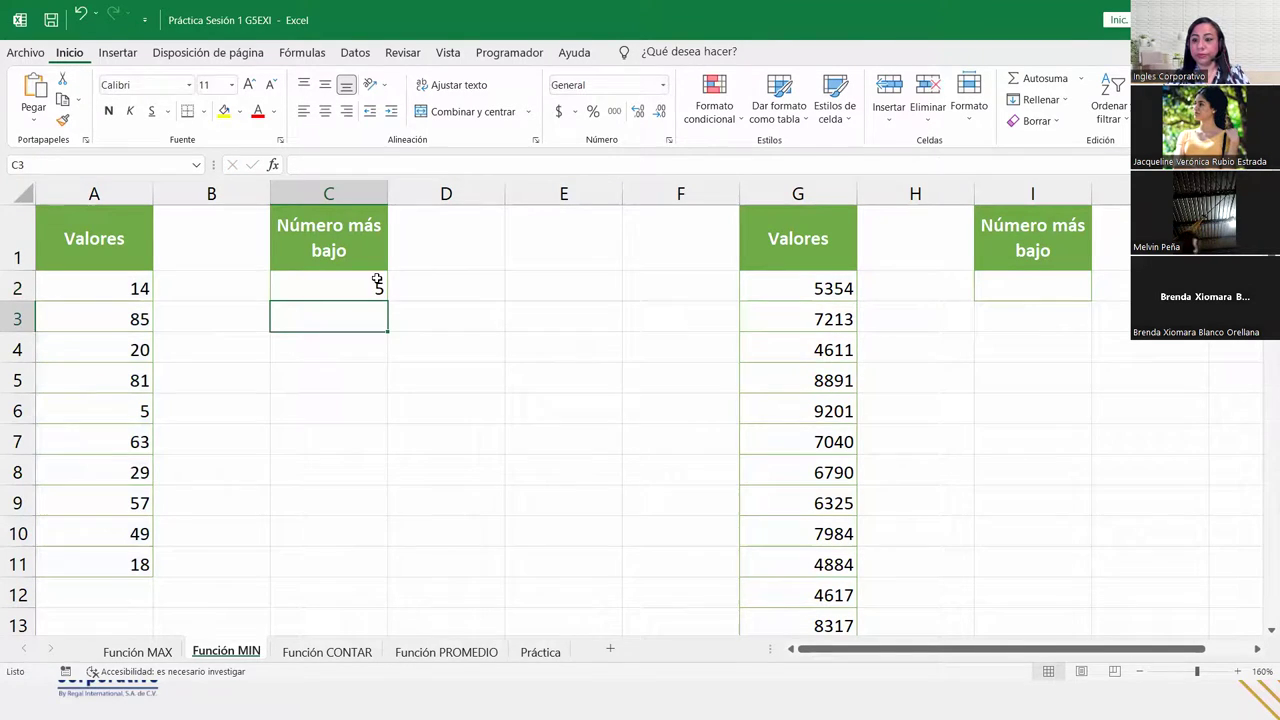
Step: Enter a MIN formula in I2 over the whole of column G, using G:G as its range
click(990, 290)
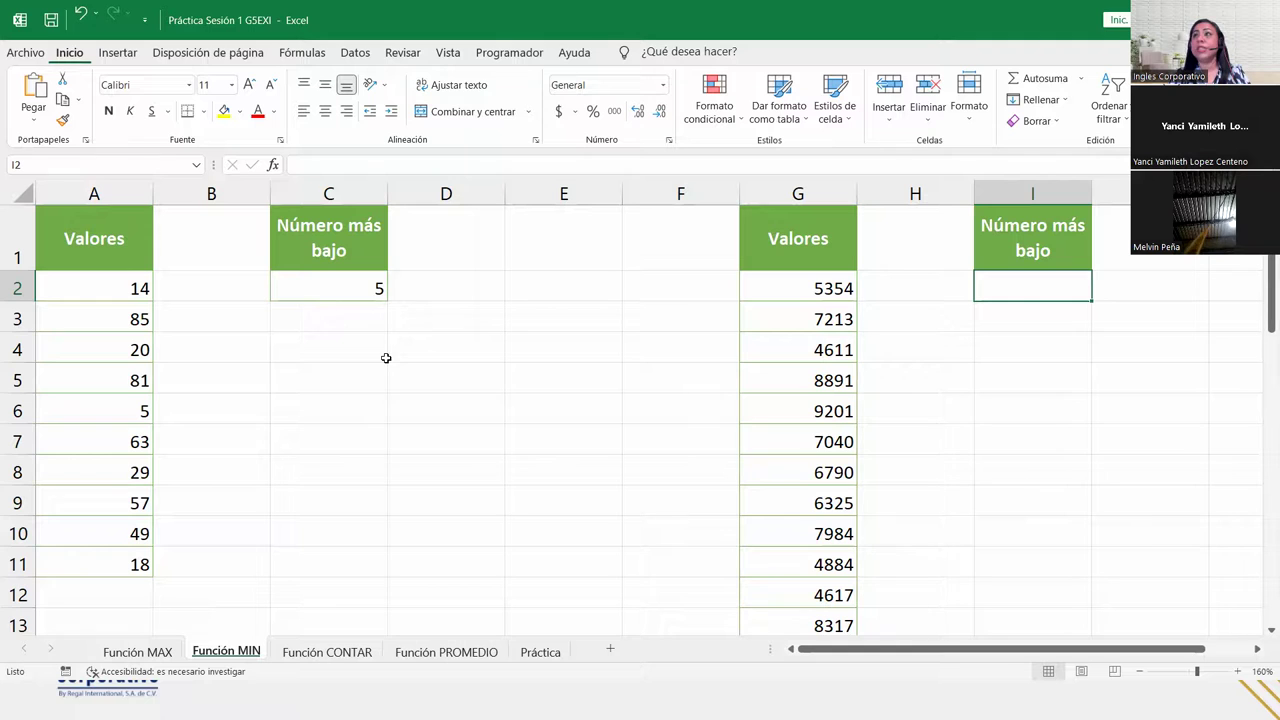
click(290, 54)
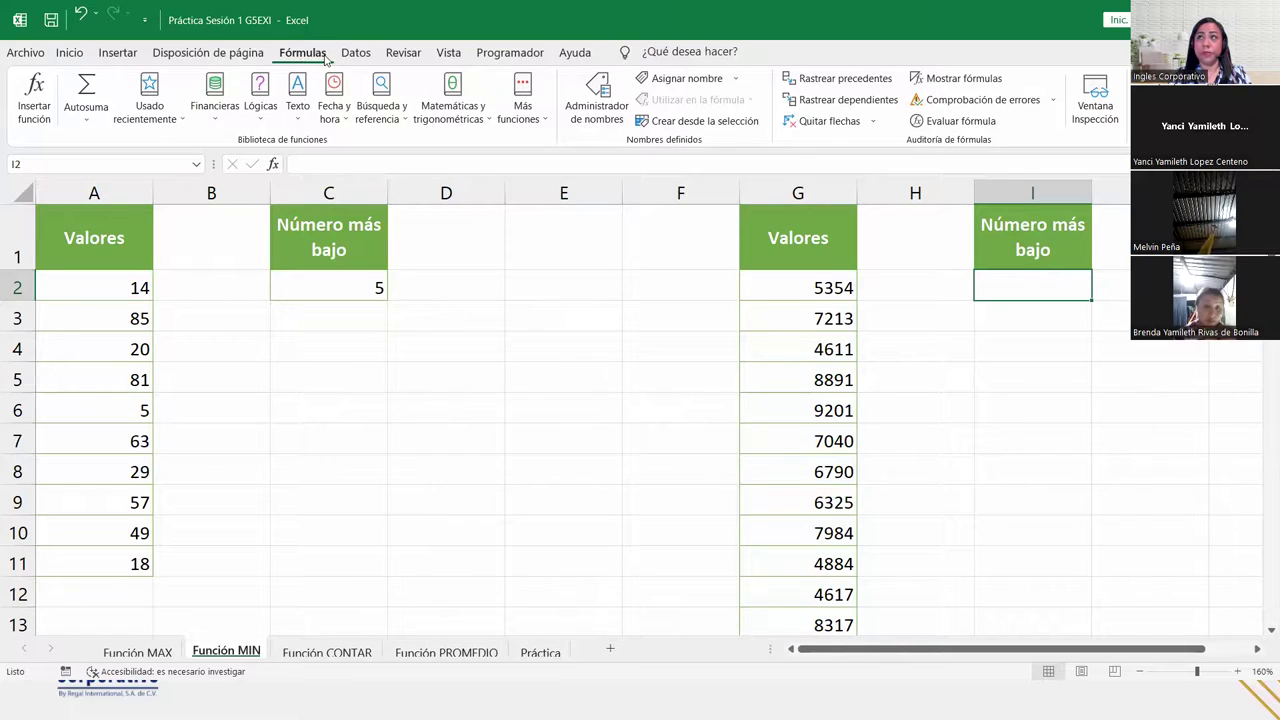
click(86, 115)
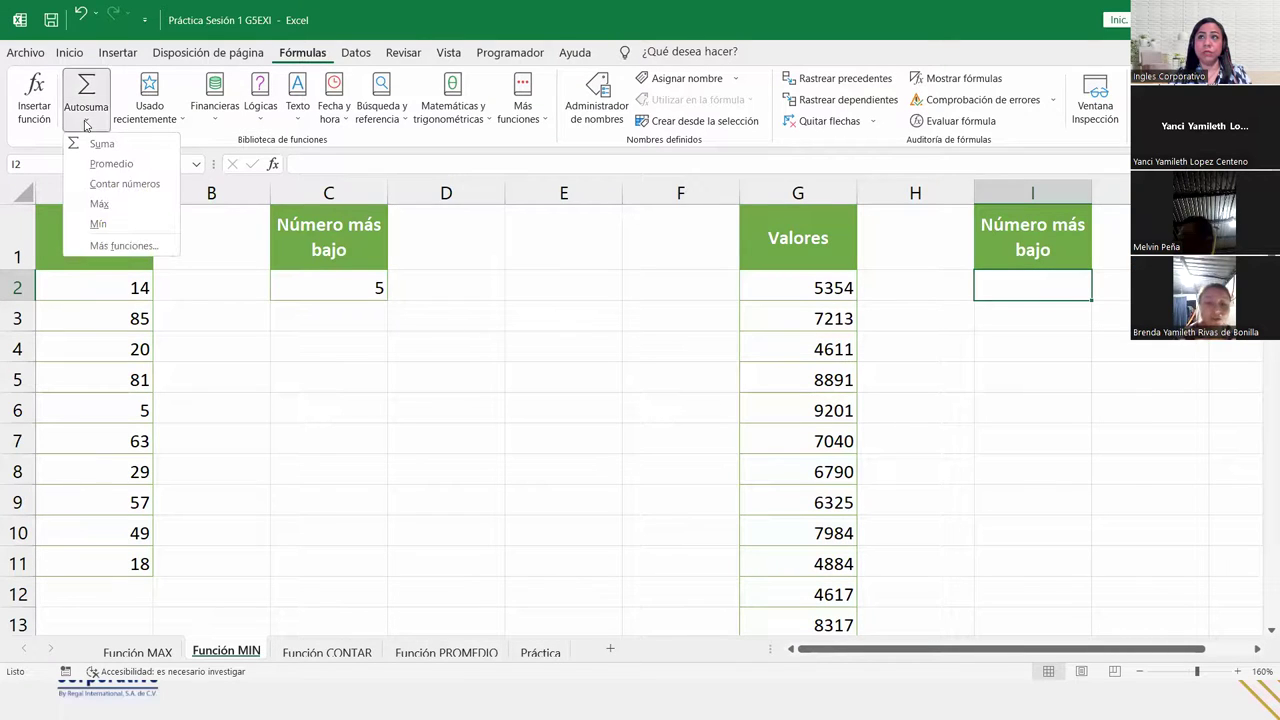
click(98, 223)
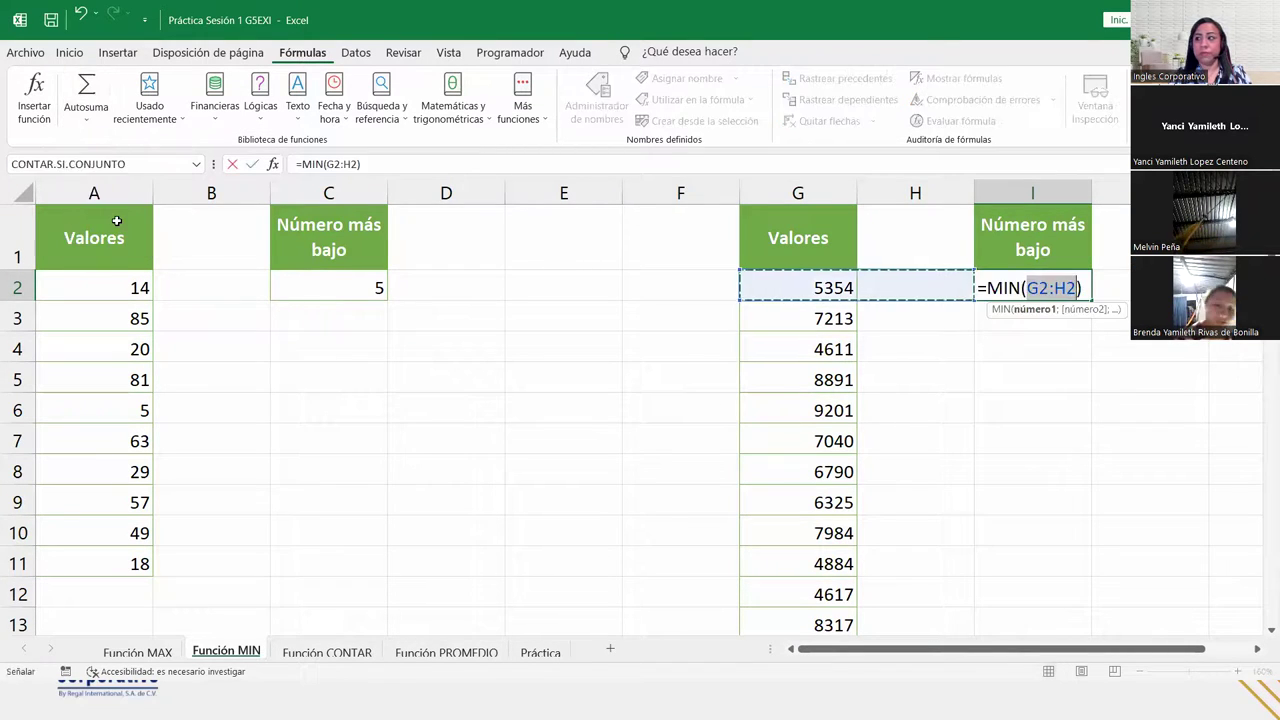
click(798, 193)
scroll(800, 486, down, 11)
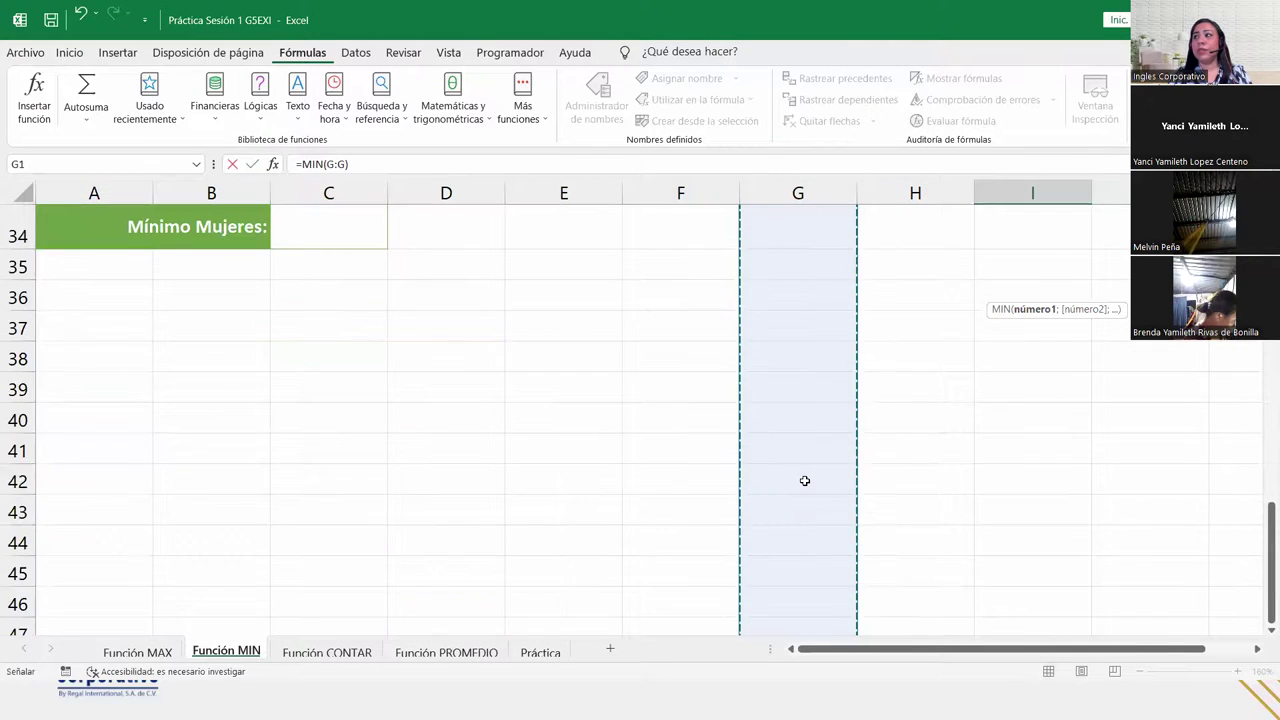
scroll(804, 481, up, 11)
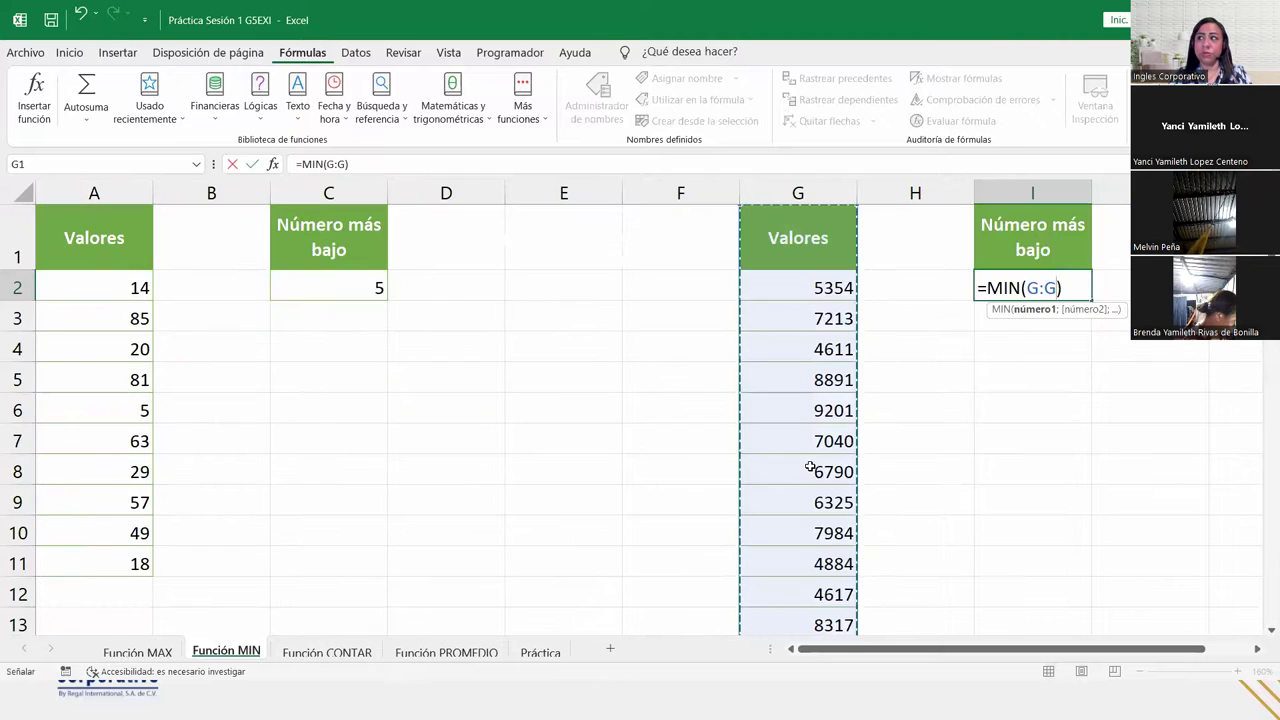
click(1079, 282)
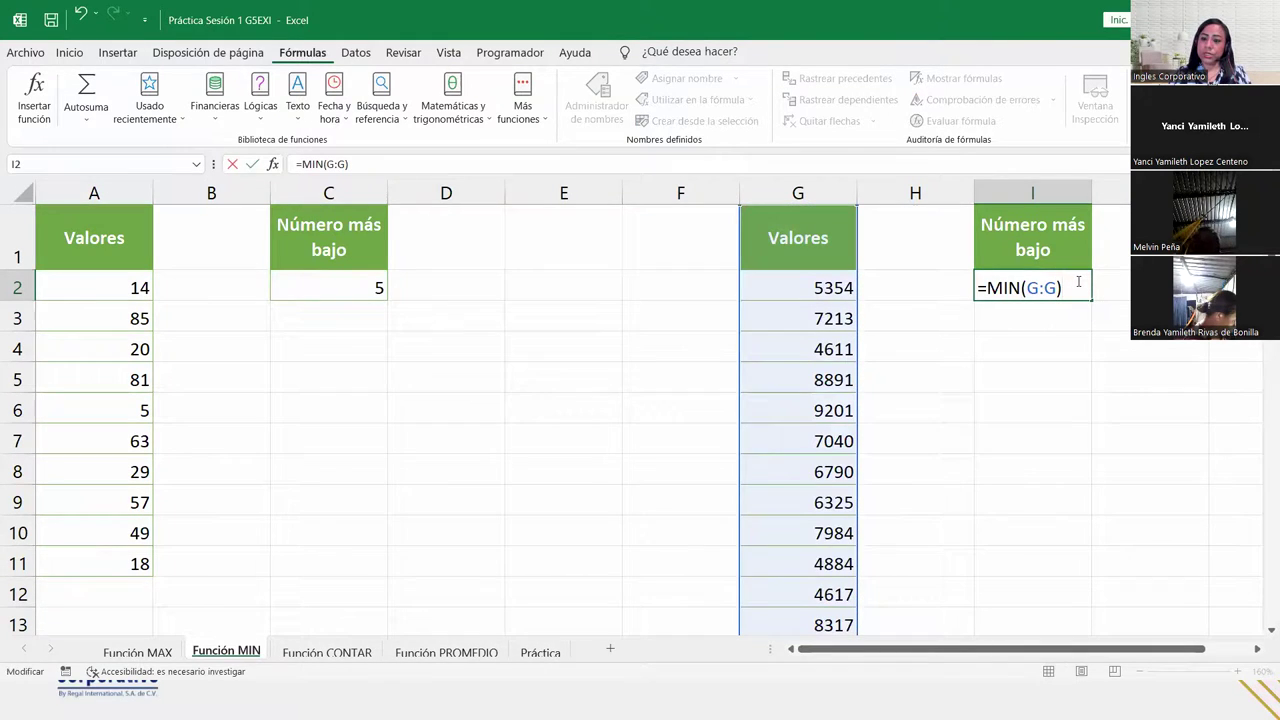
key(Return)
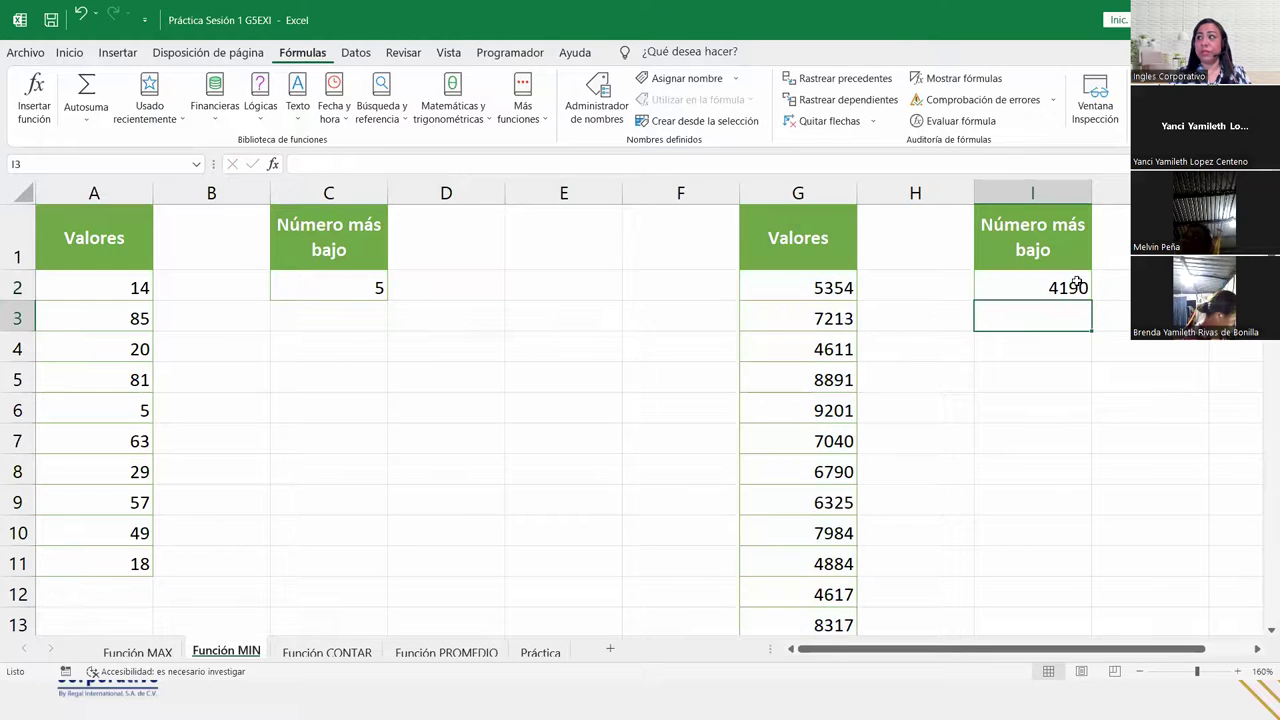
Step: Enter -4 in G25, below the Valores list in column G, and check the whole-column MIN formula in I2
scroll(860, 500, down, 6)
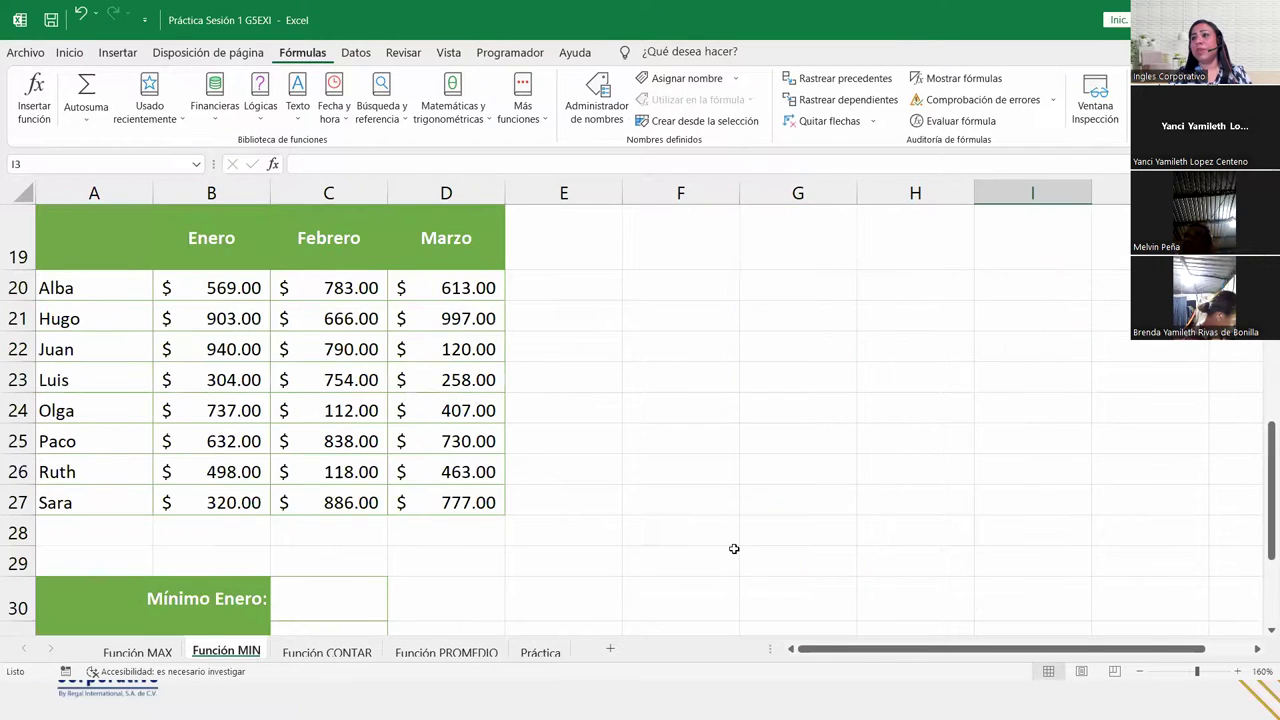
scroll(731, 546, up, 6)
scroll(734, 547, down, 5)
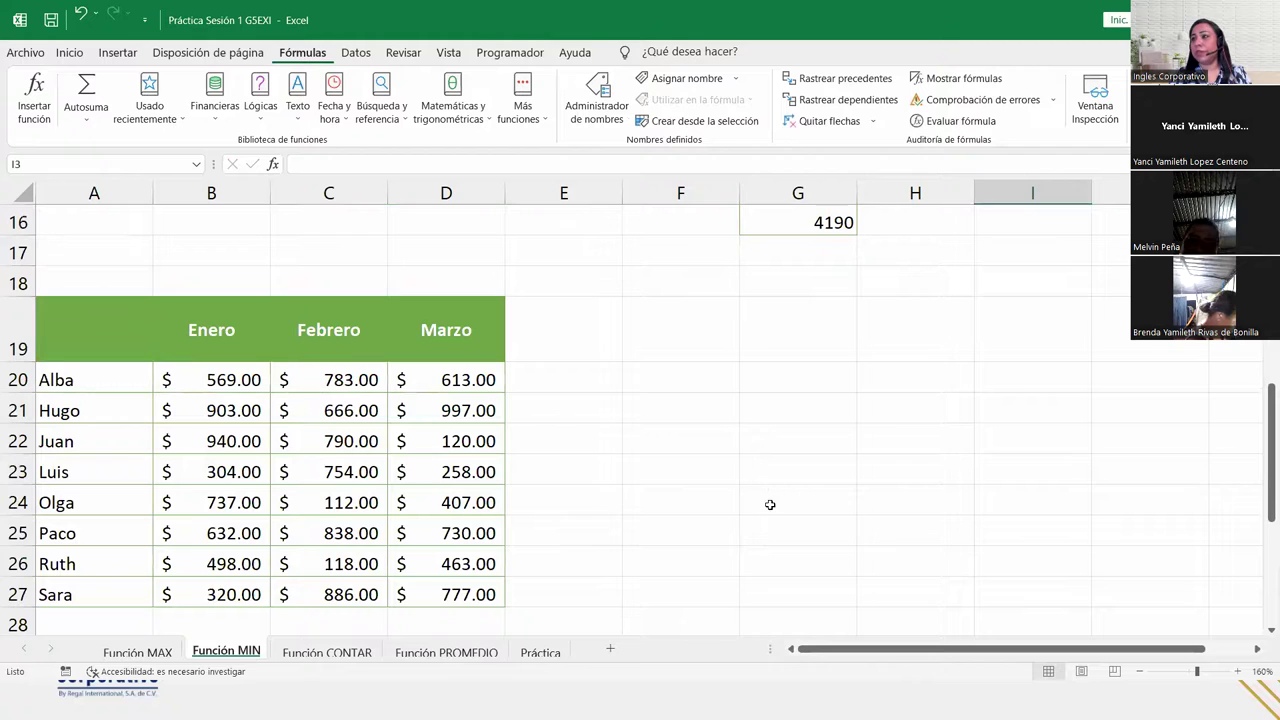
click(779, 531)
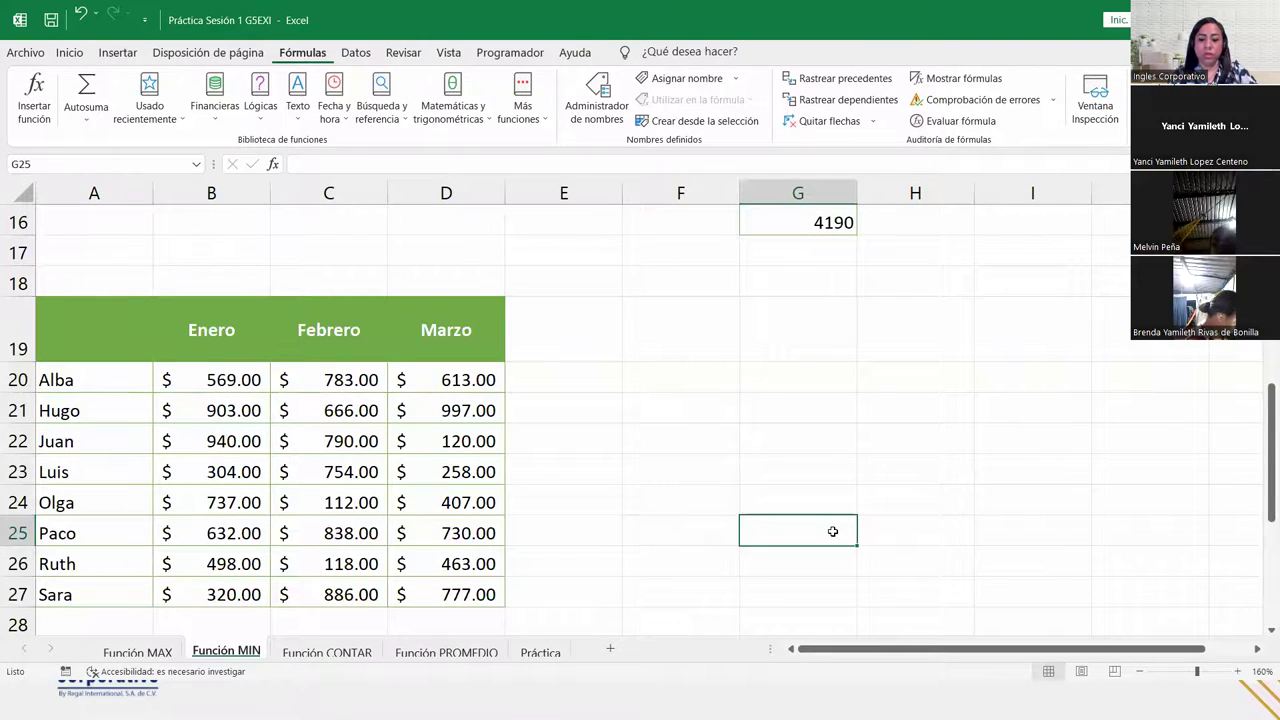
text(-4)
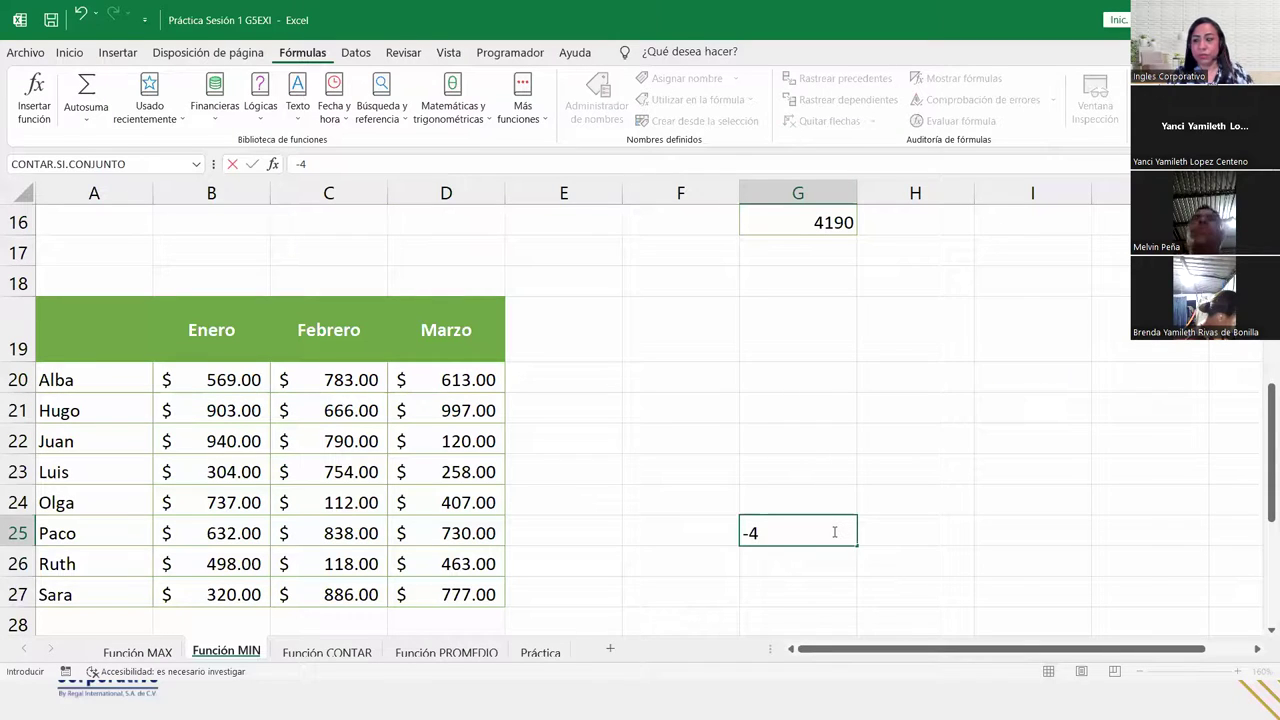
key(Return)
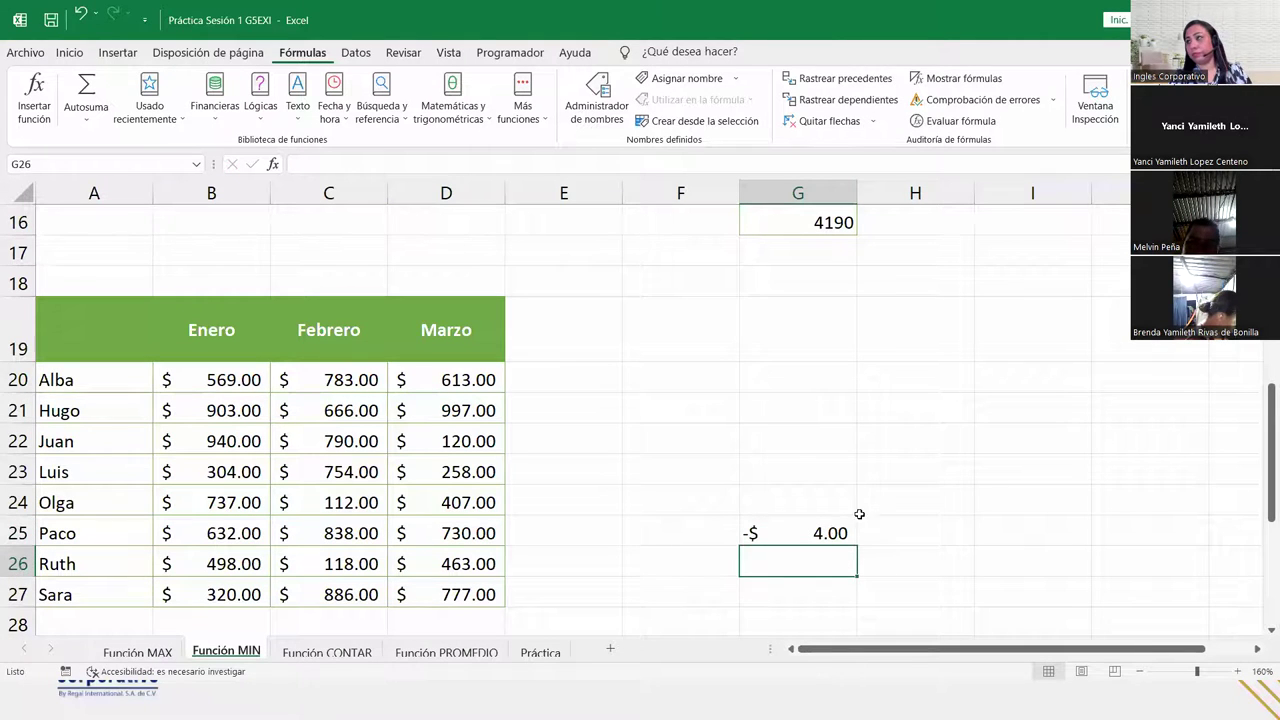
scroll(866, 508, up, 5)
click(1066, 290)
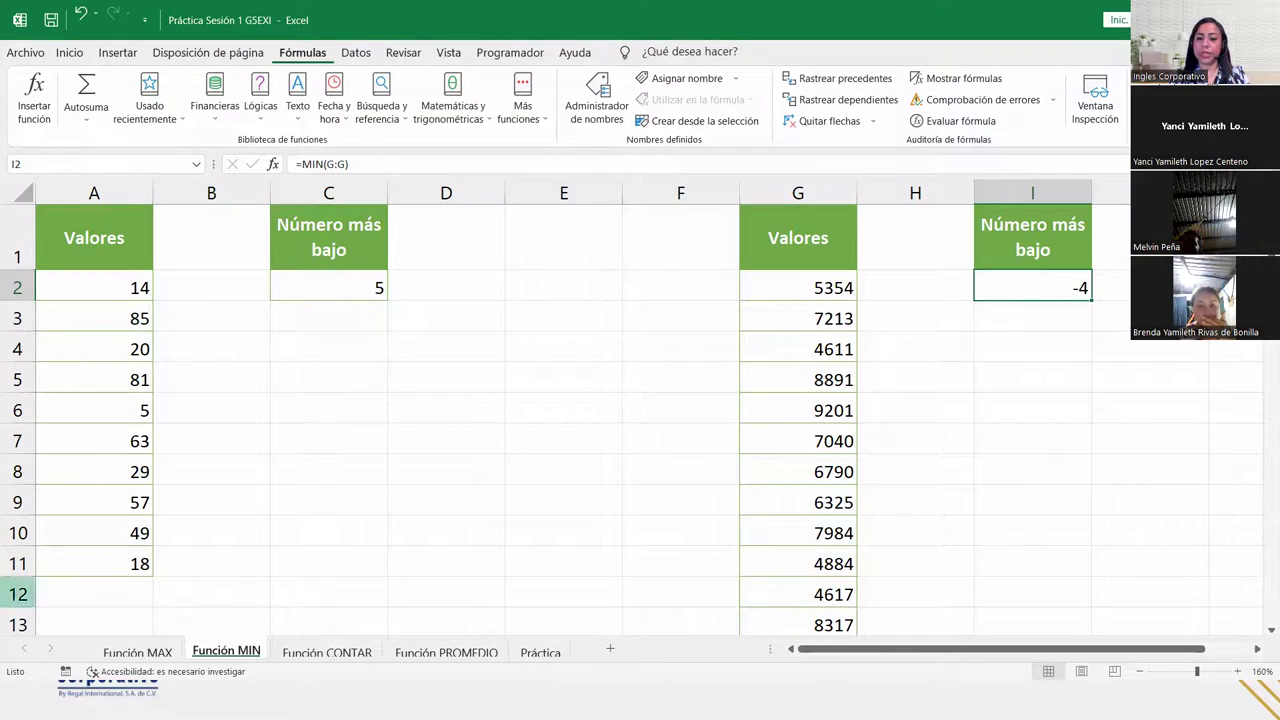
Step: Enter a MIN formula in C30 over the Enero amounts B20:B27 for Mínimo Enero
scroll(651, 409, down, 7)
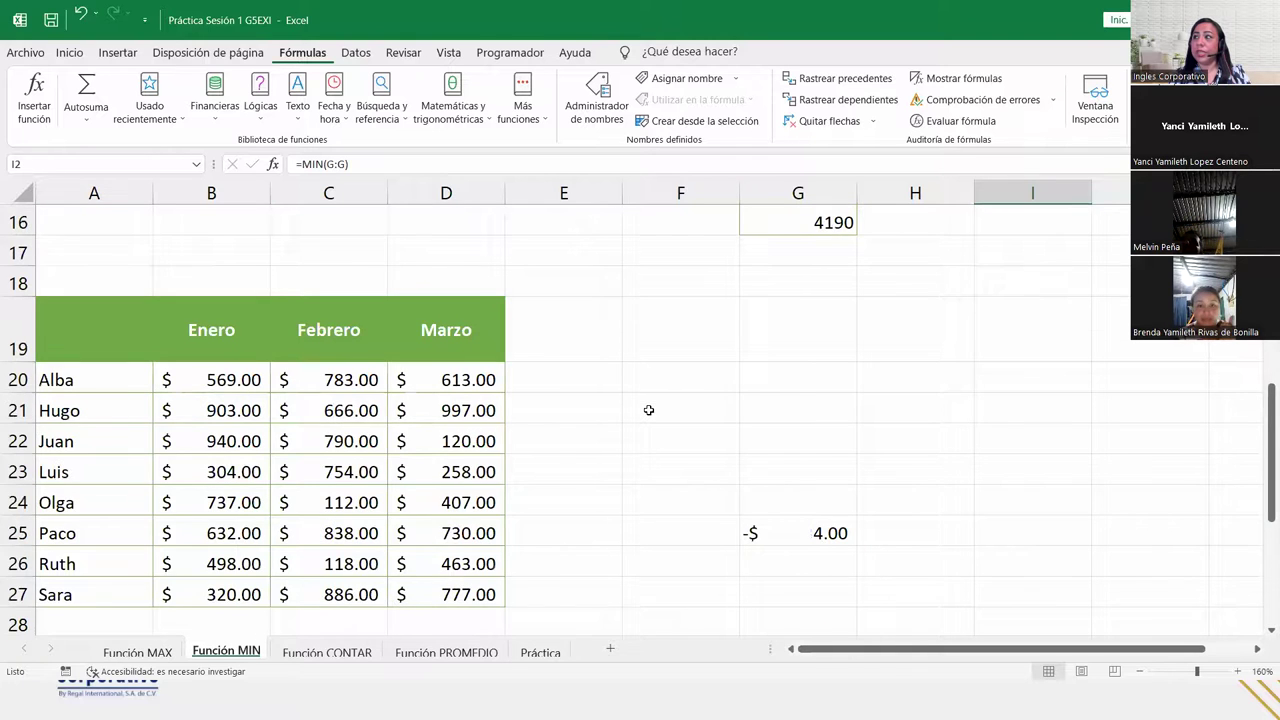
scroll(649, 409, down, 1)
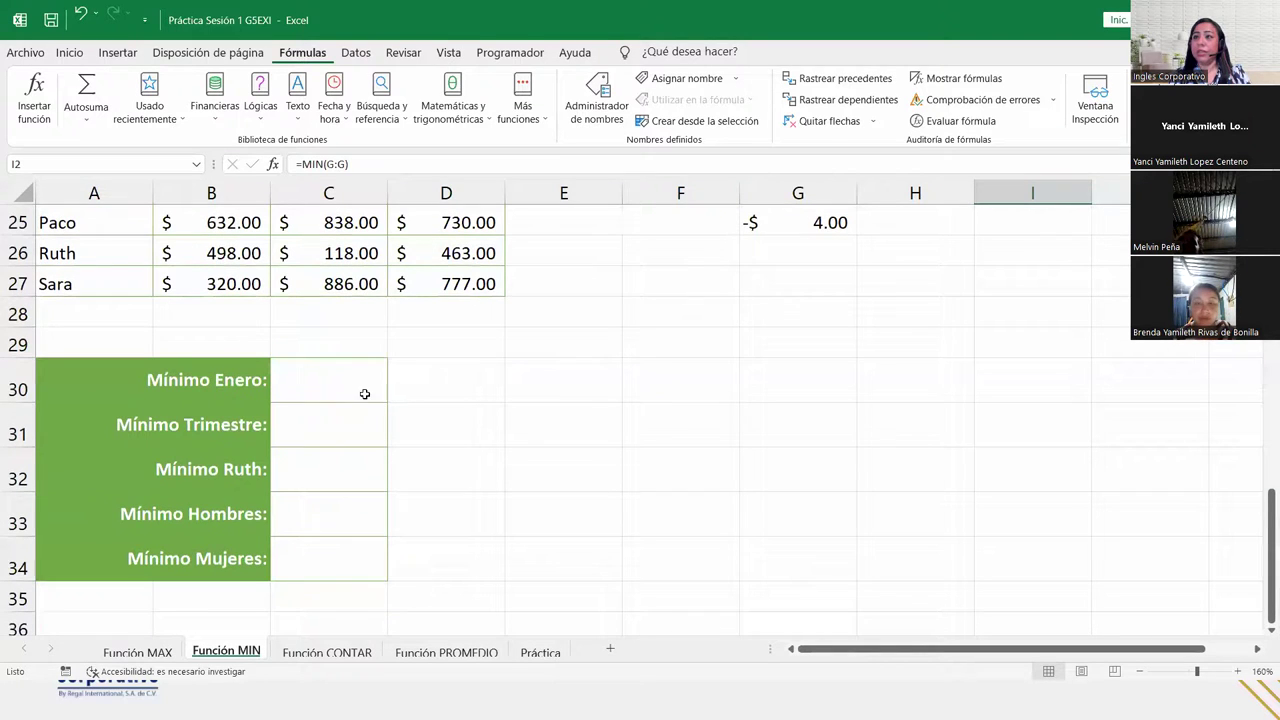
click(330, 383)
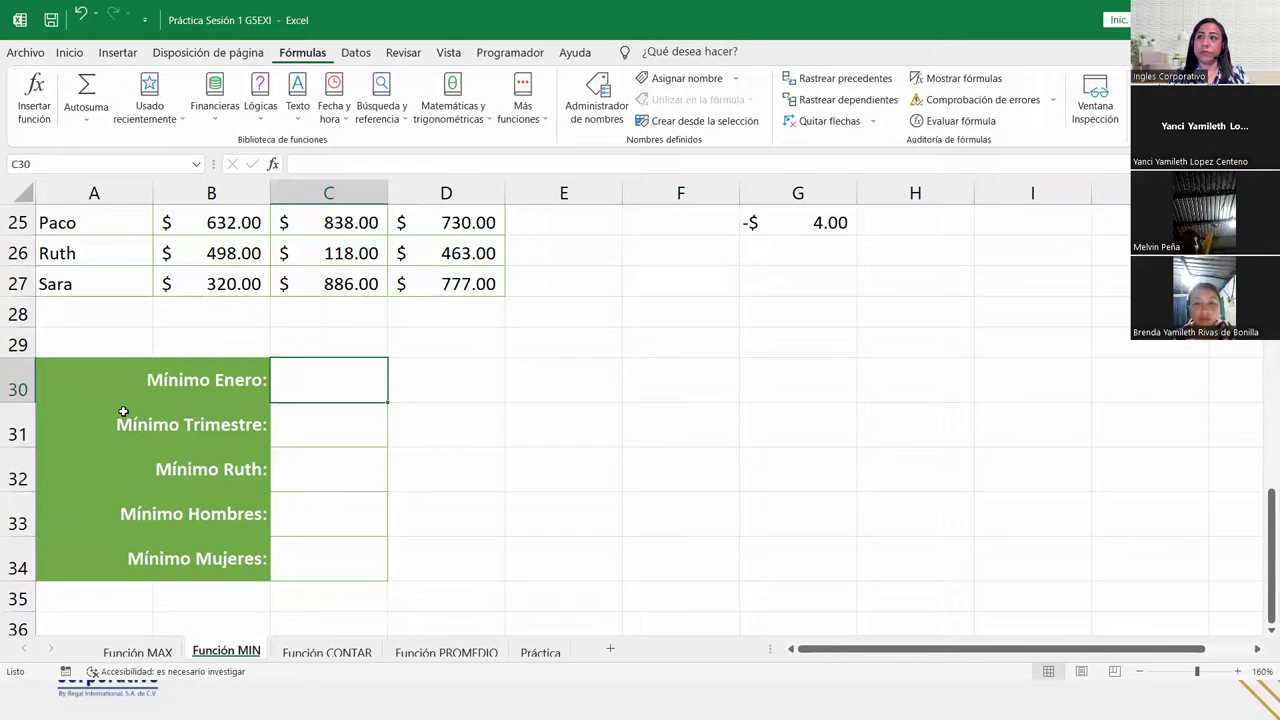
scroll(123, 410, up, 4)
scroll(123, 411, down, 3)
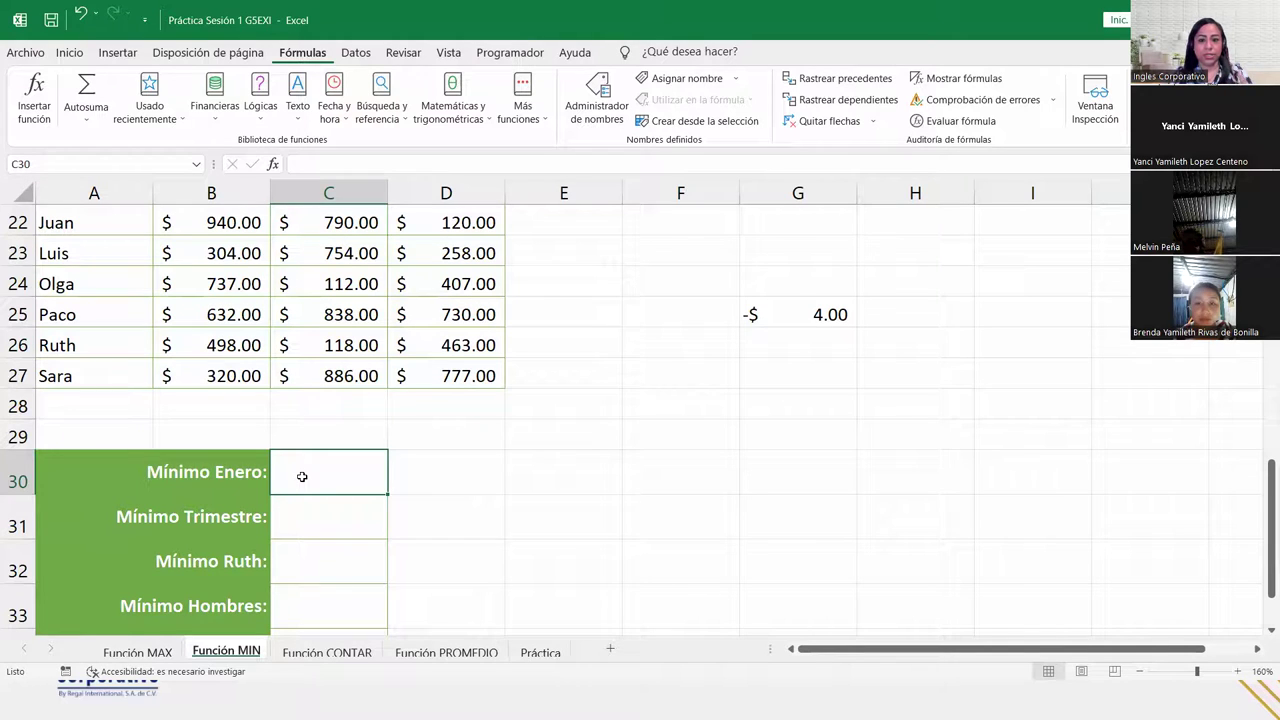
text(=min)
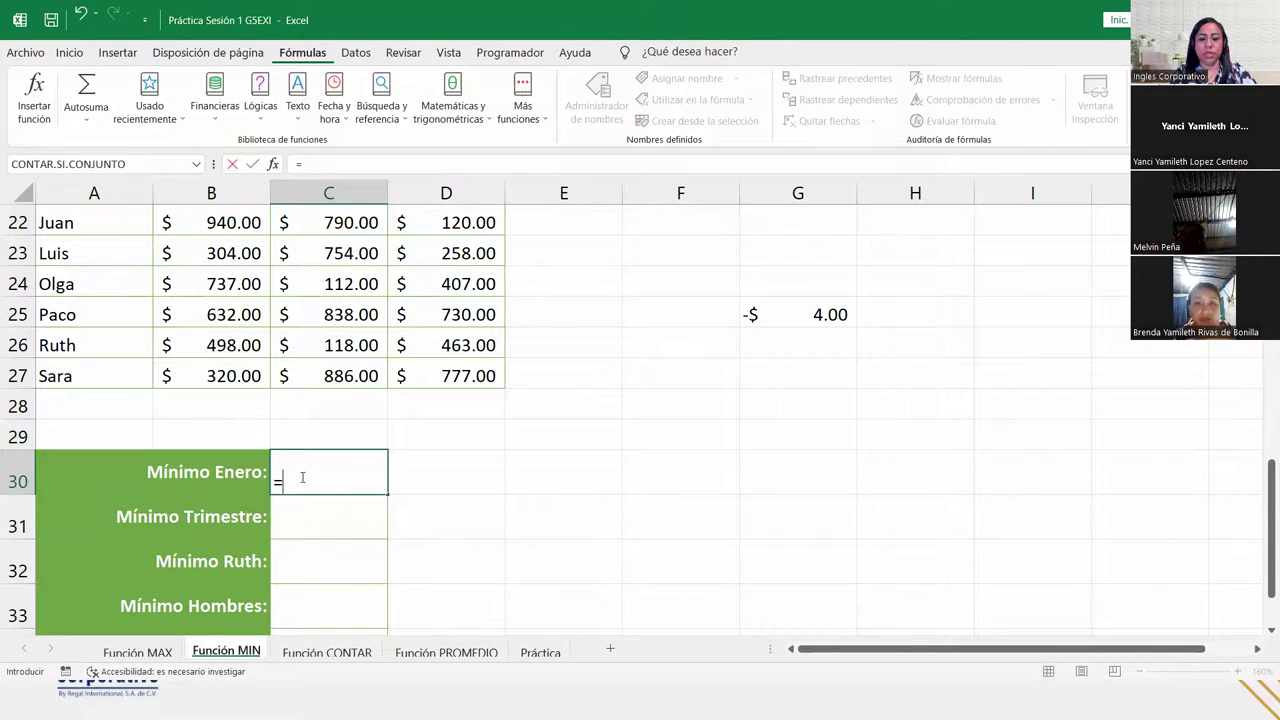
key(Tab)
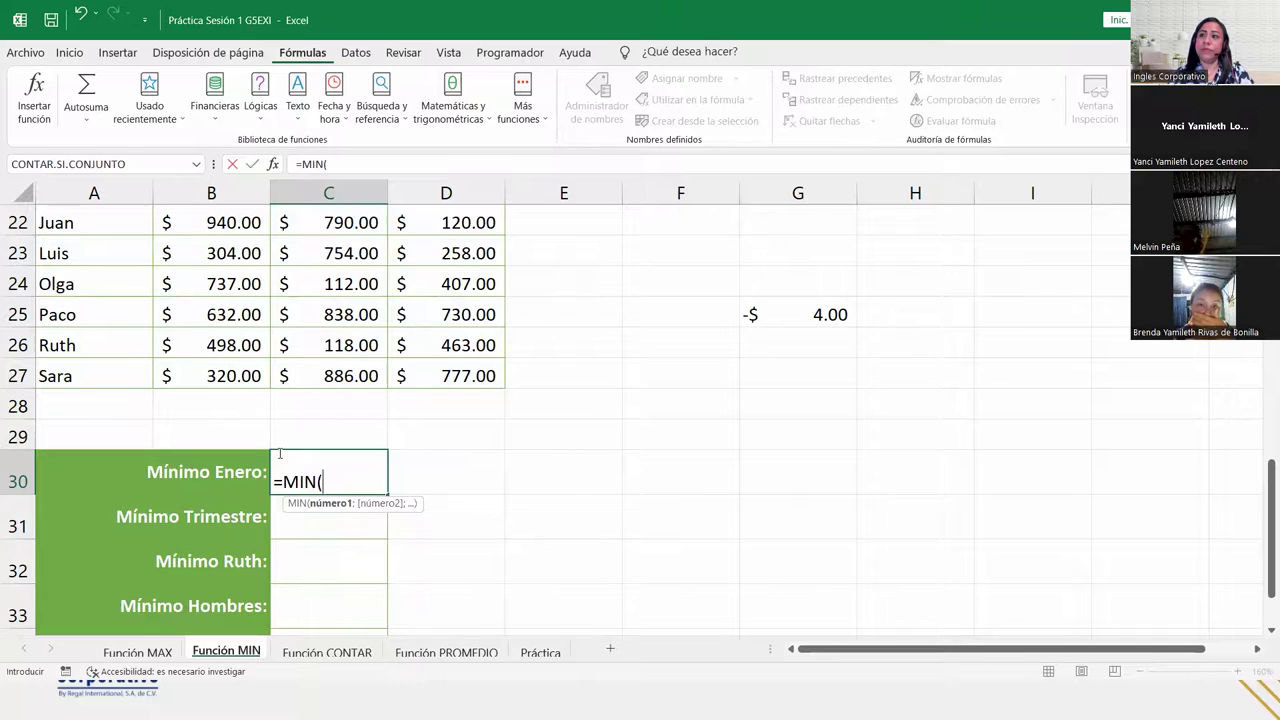
scroll(166, 343, up, 1)
drag(200, 288, 234, 504)
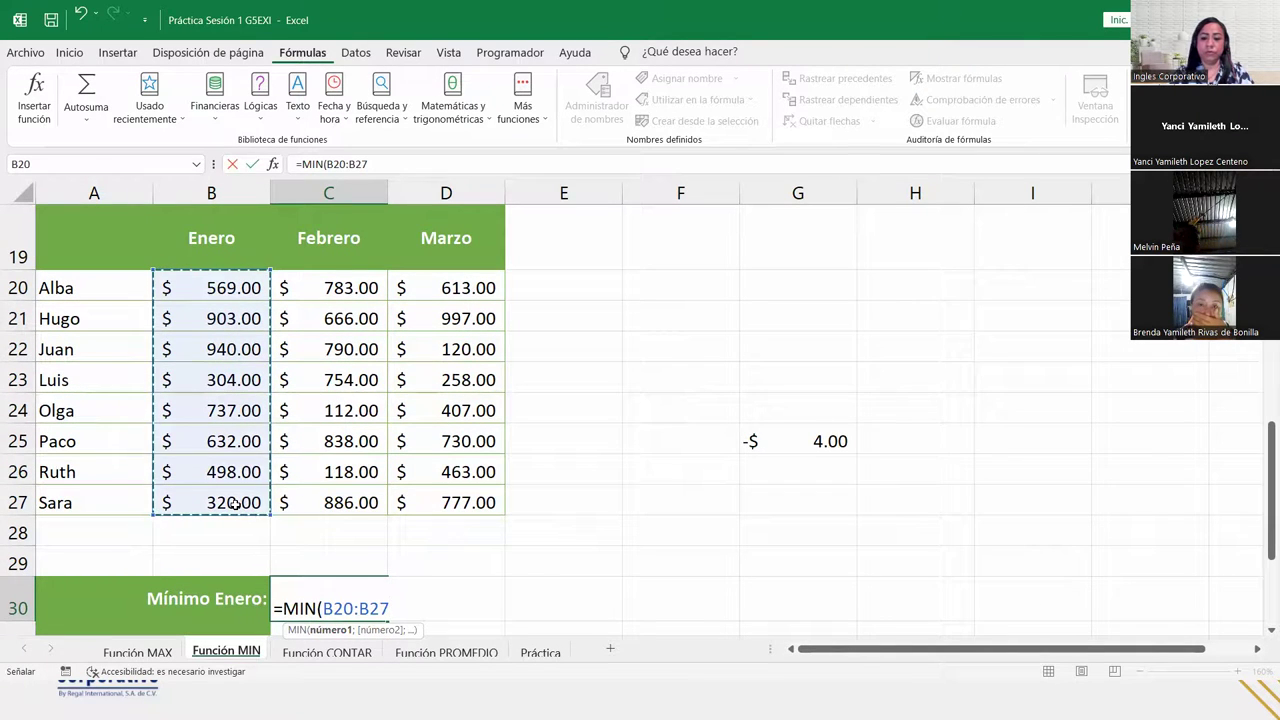
text())
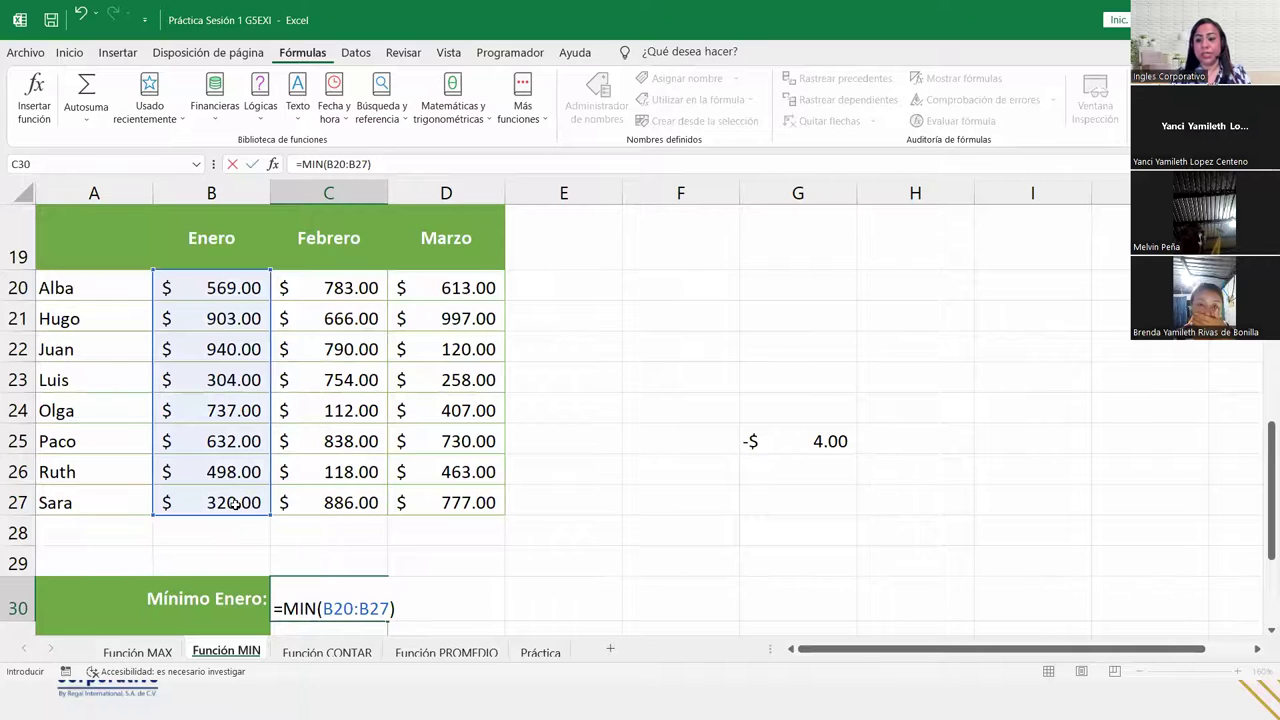
key(Return)
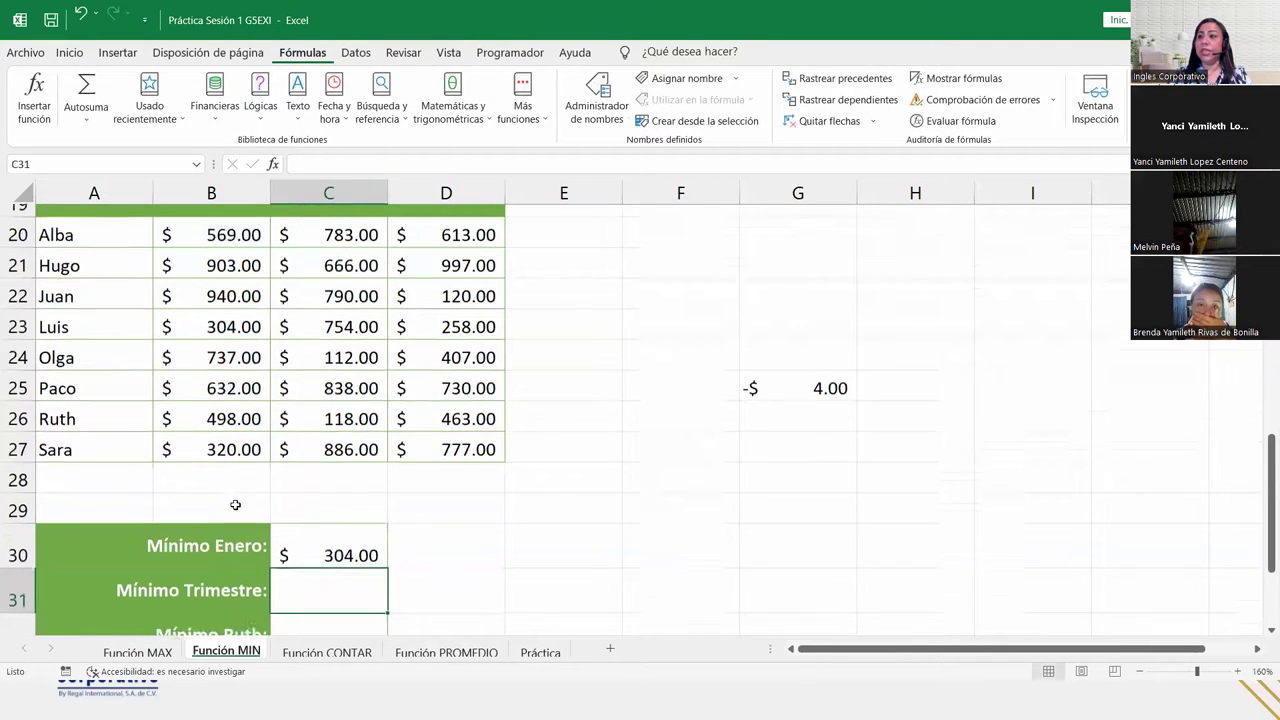
scroll(234, 504, down, 1)
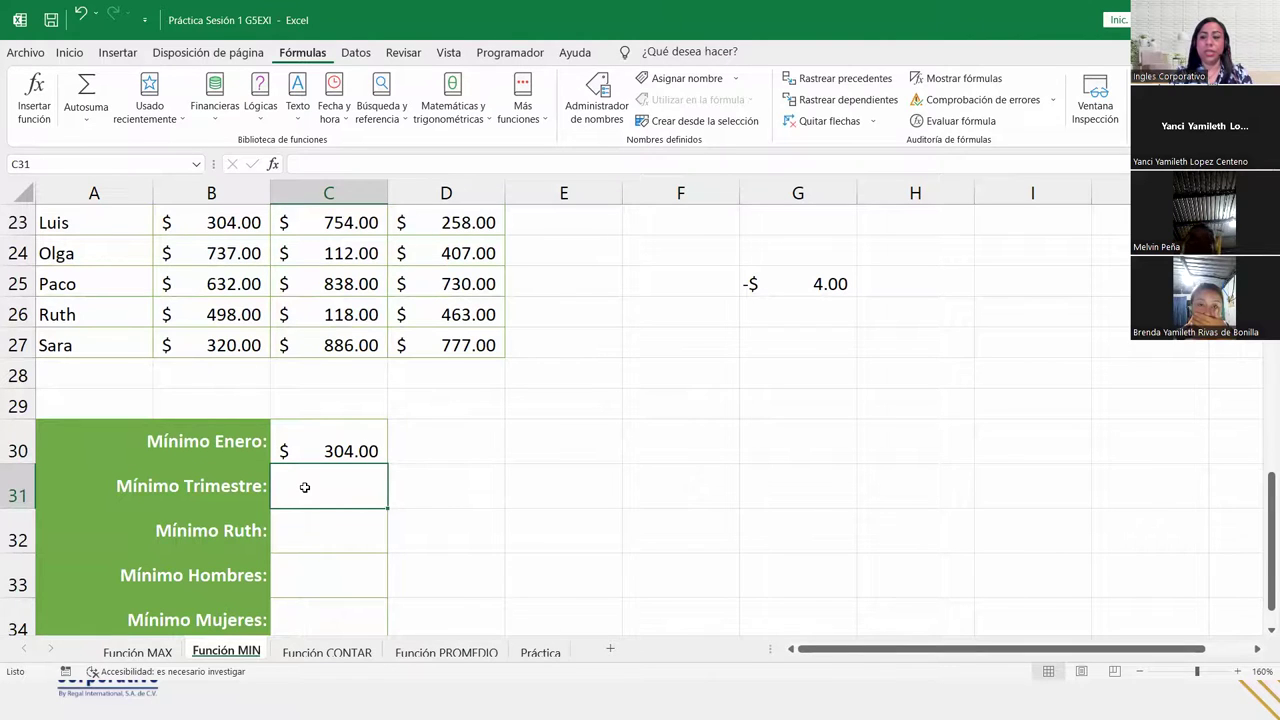
text(=)
scroll(305, 485, up, 3)
drag(201, 452, 445, 551)
scroll(445, 551, down, 3)
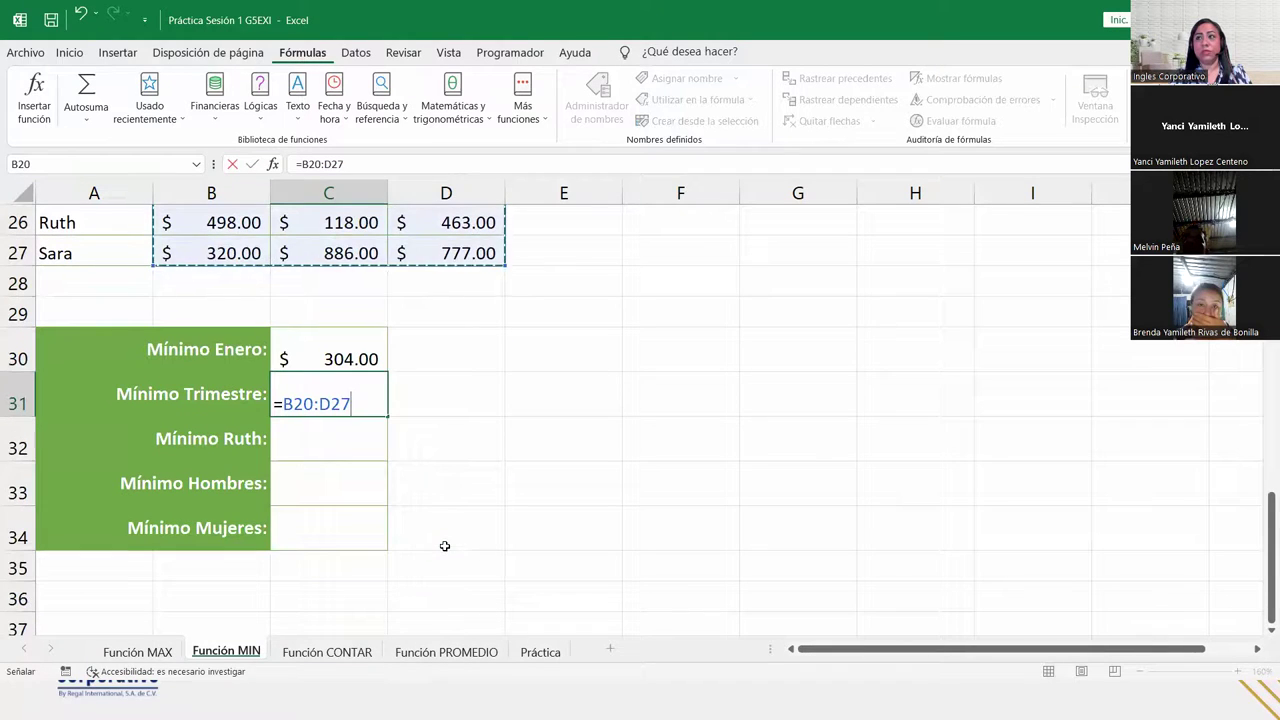
key(BackSpace)
key(BackSpace)
key(BackSpace)
key(BackSpace)
key(BackSpace)
key(BackSpace)
key(BackSpace)
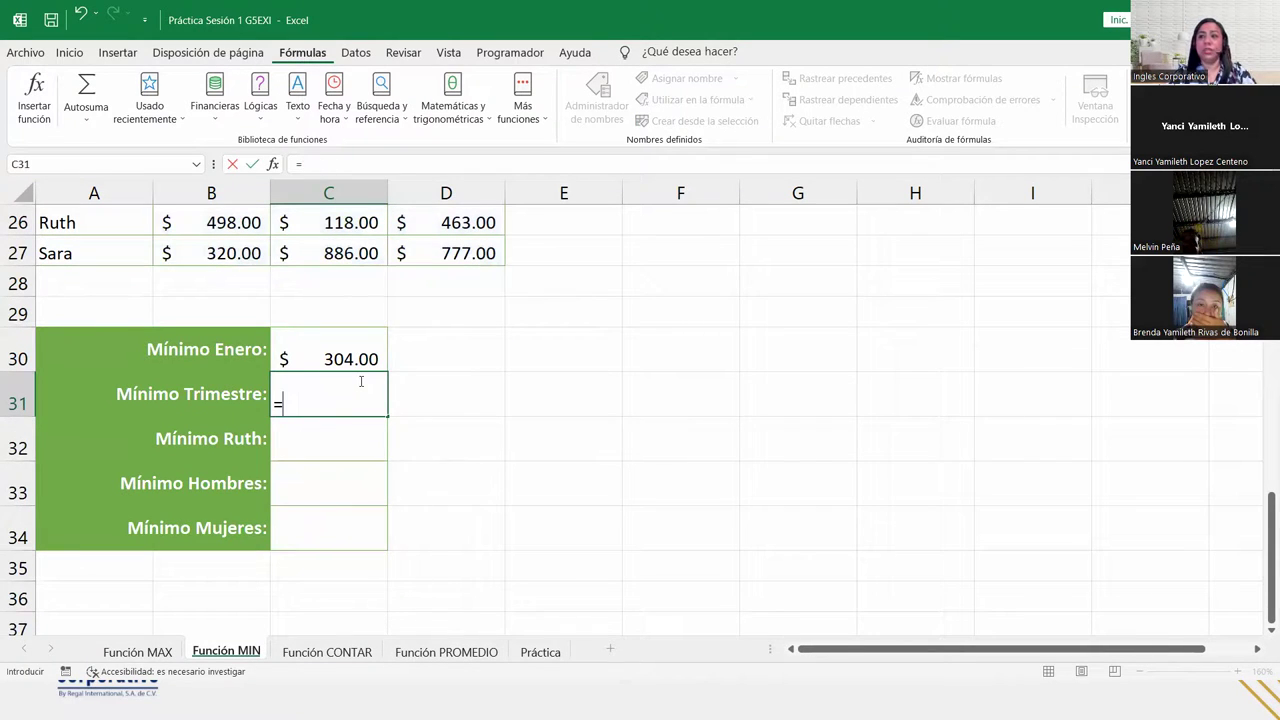
Step: Enter a MIN formula in C31 over all the quarter's amounts B20:D27 for Mínimo Trimestre
text(min)
key(Tab)
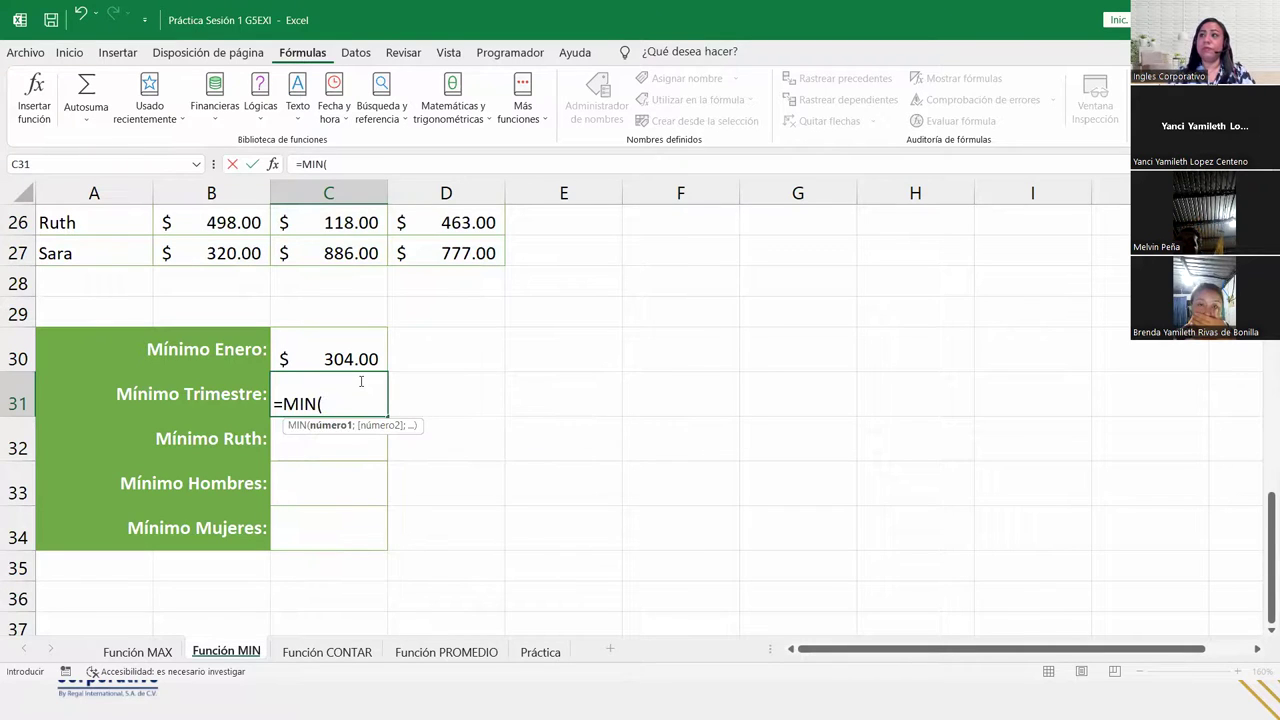
scroll(361, 381, up, 4)
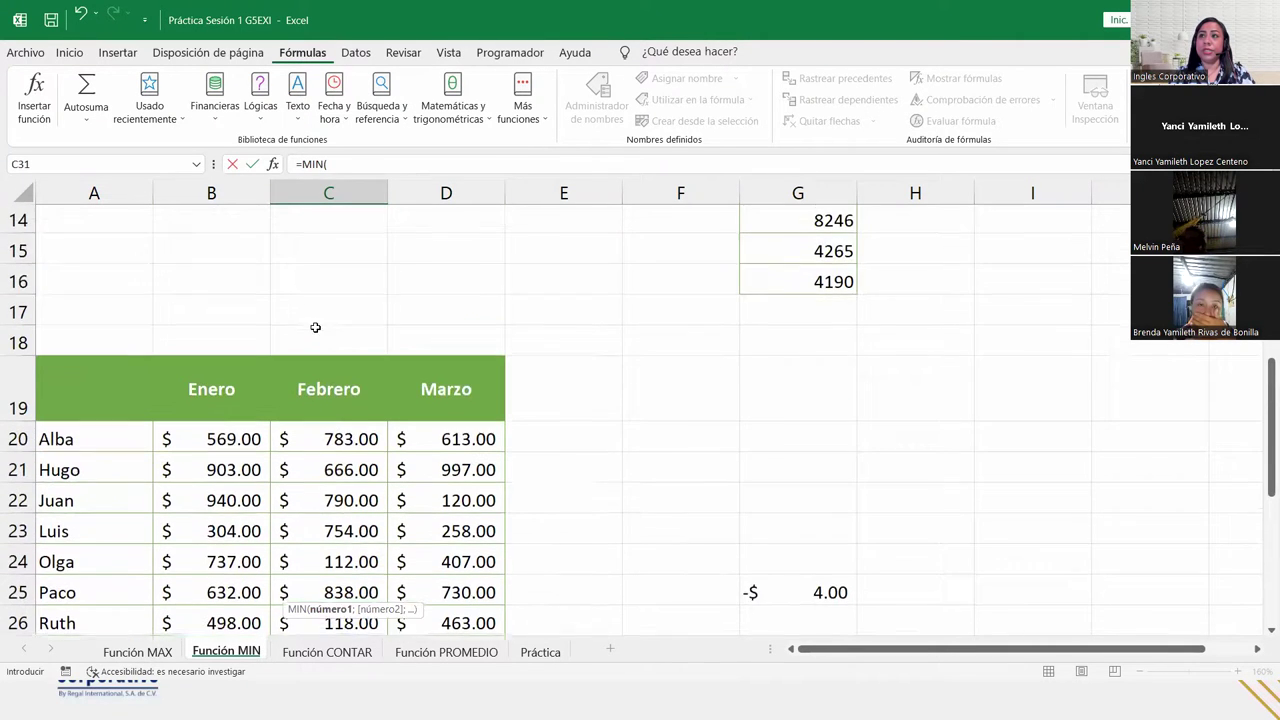
scroll(315, 327, down, 1)
drag(214, 349, 422, 557)
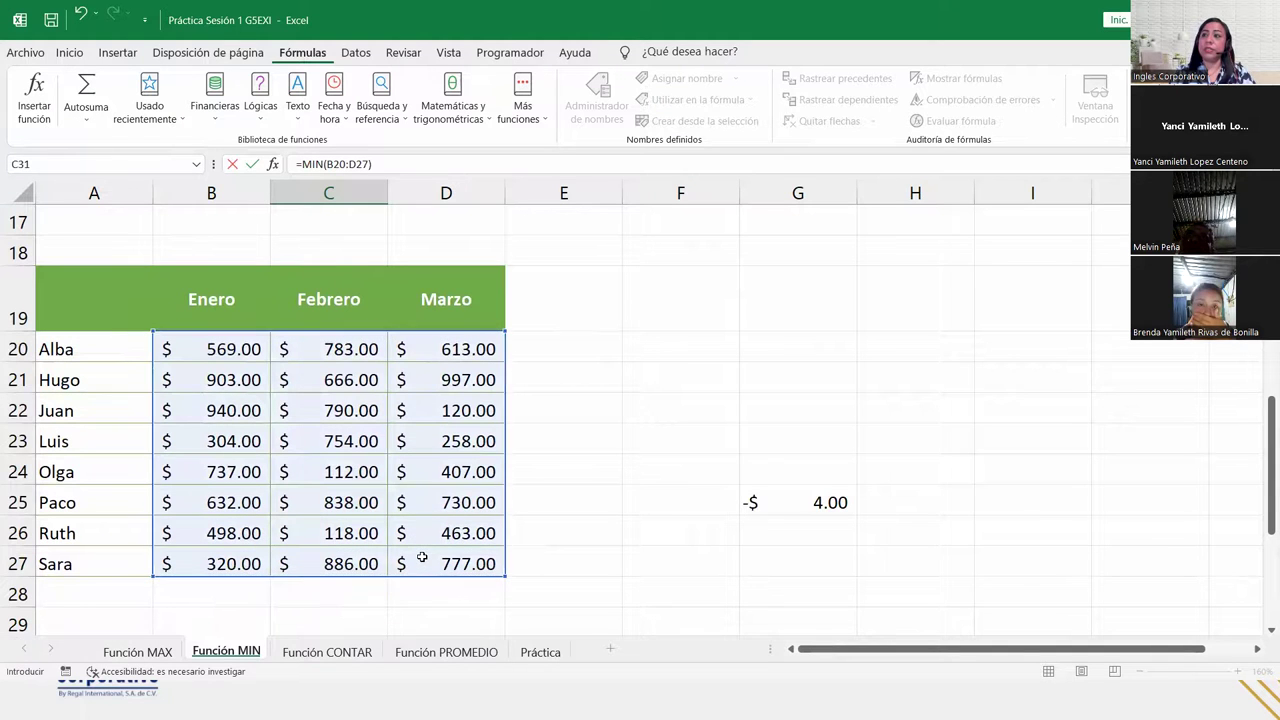
scroll(350, 420, down, 3)
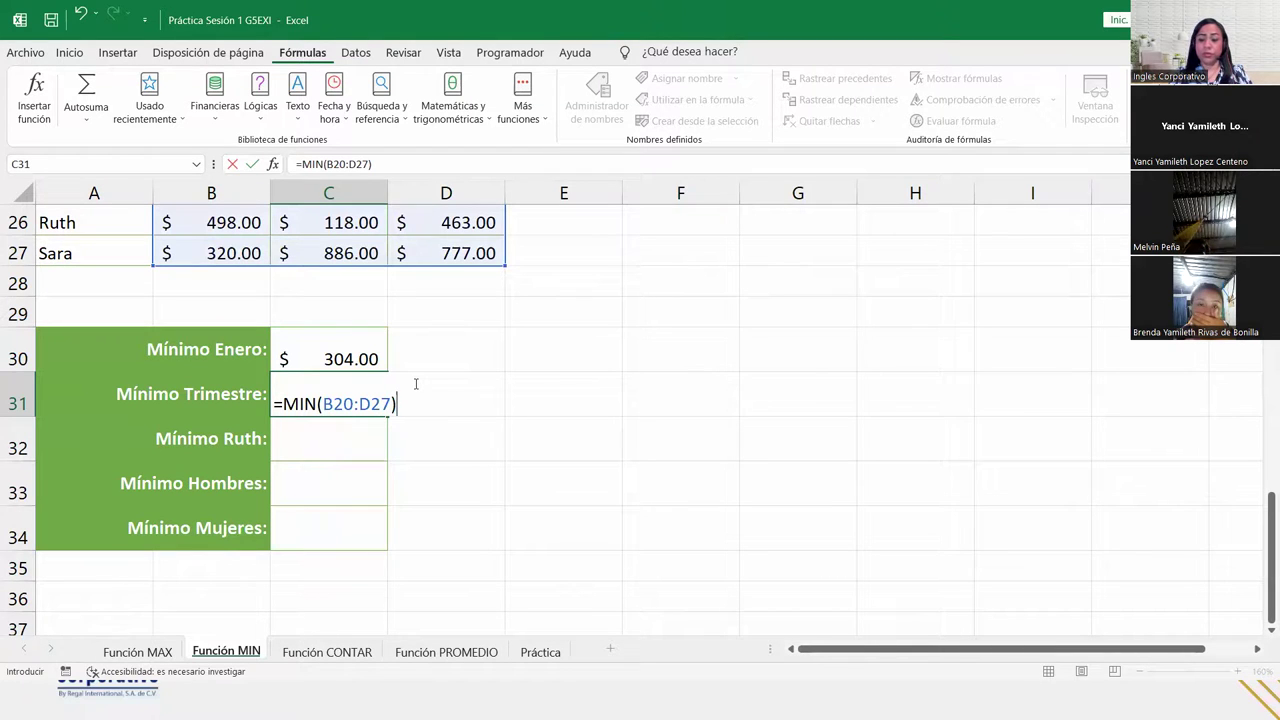
key(Return)
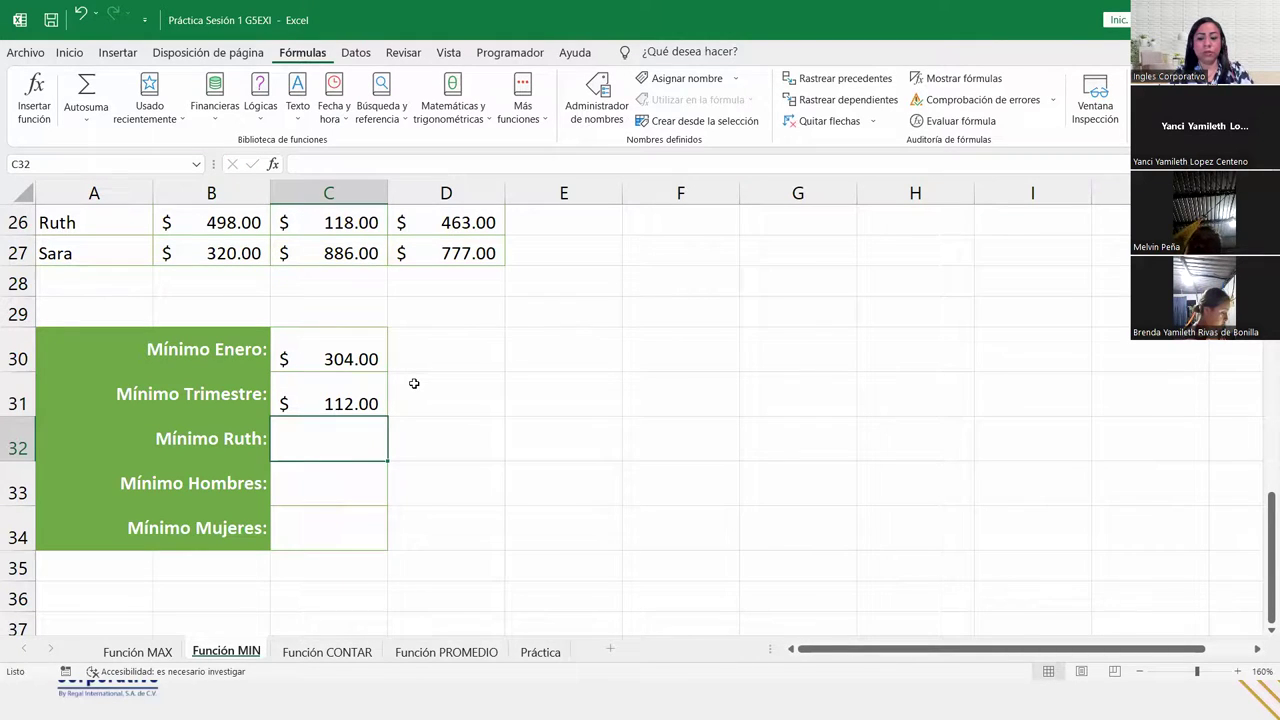
Step: Enter a MIN formula in C32 over the Enero to Marzo amounts of row 26, using the range B26:D26
text(=min)
key(Tab)
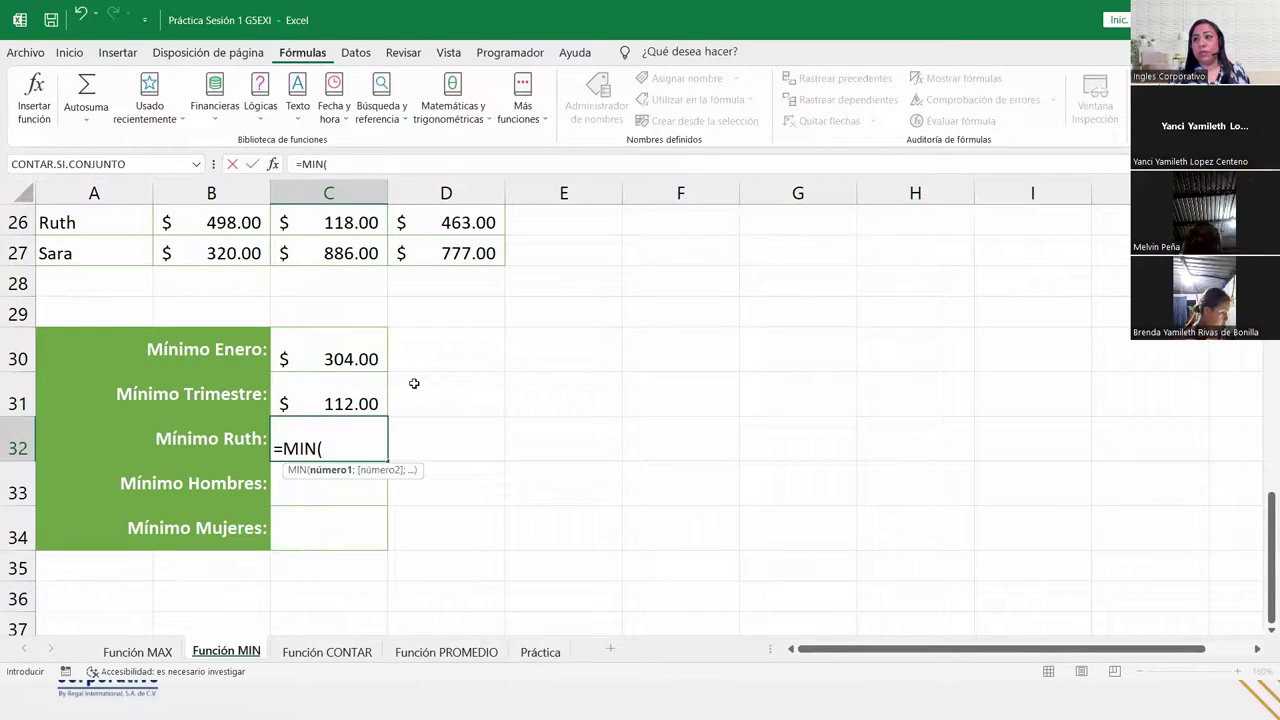
scroll(60, 380, up, 1)
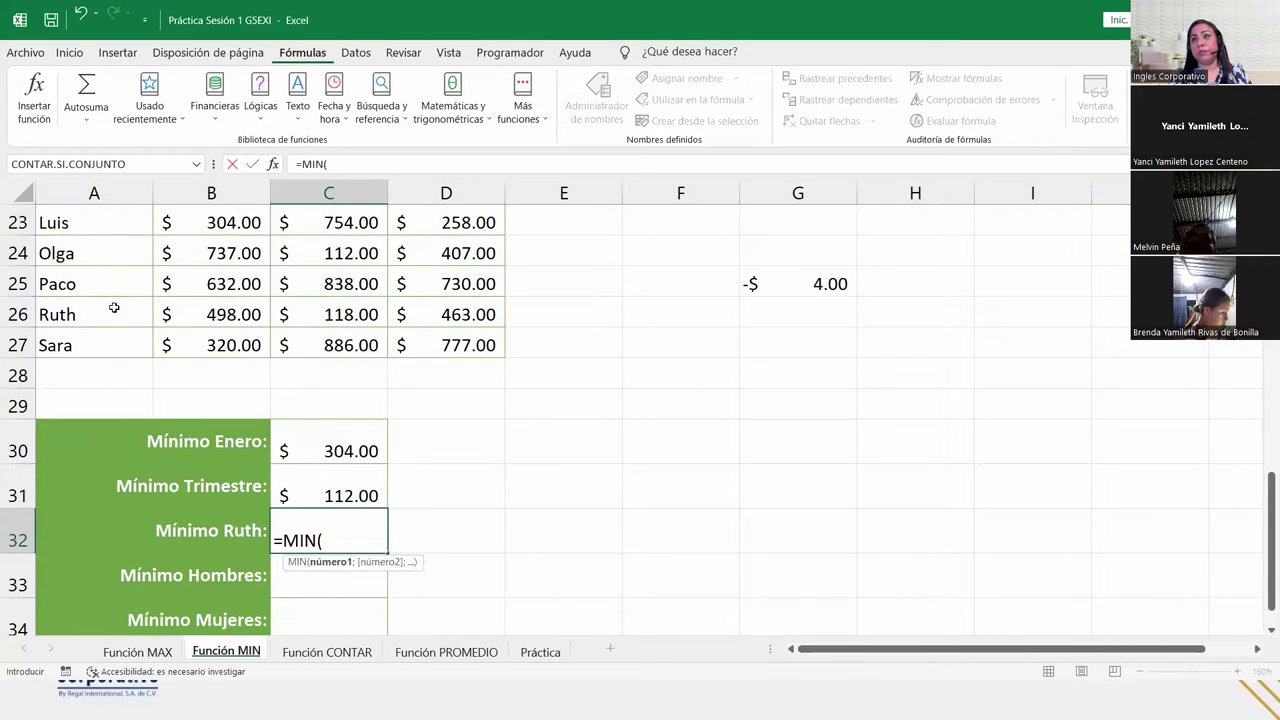
drag(174, 314, 437, 316)
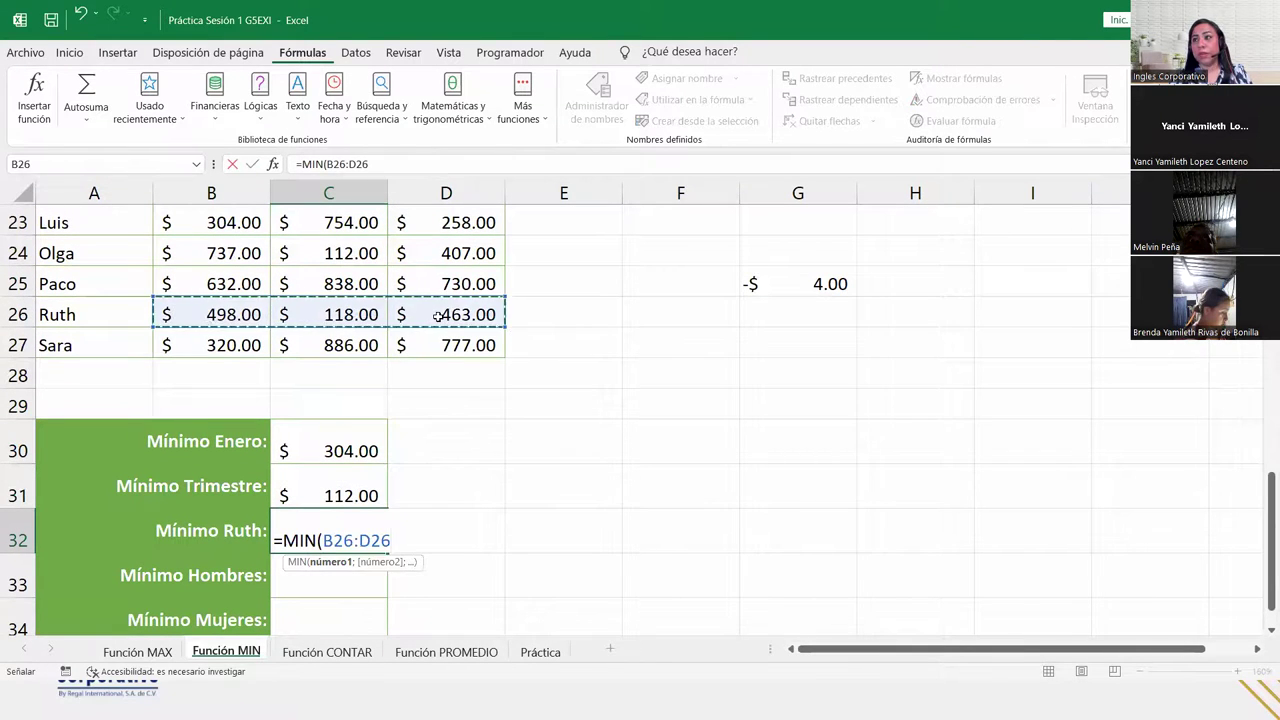
text())
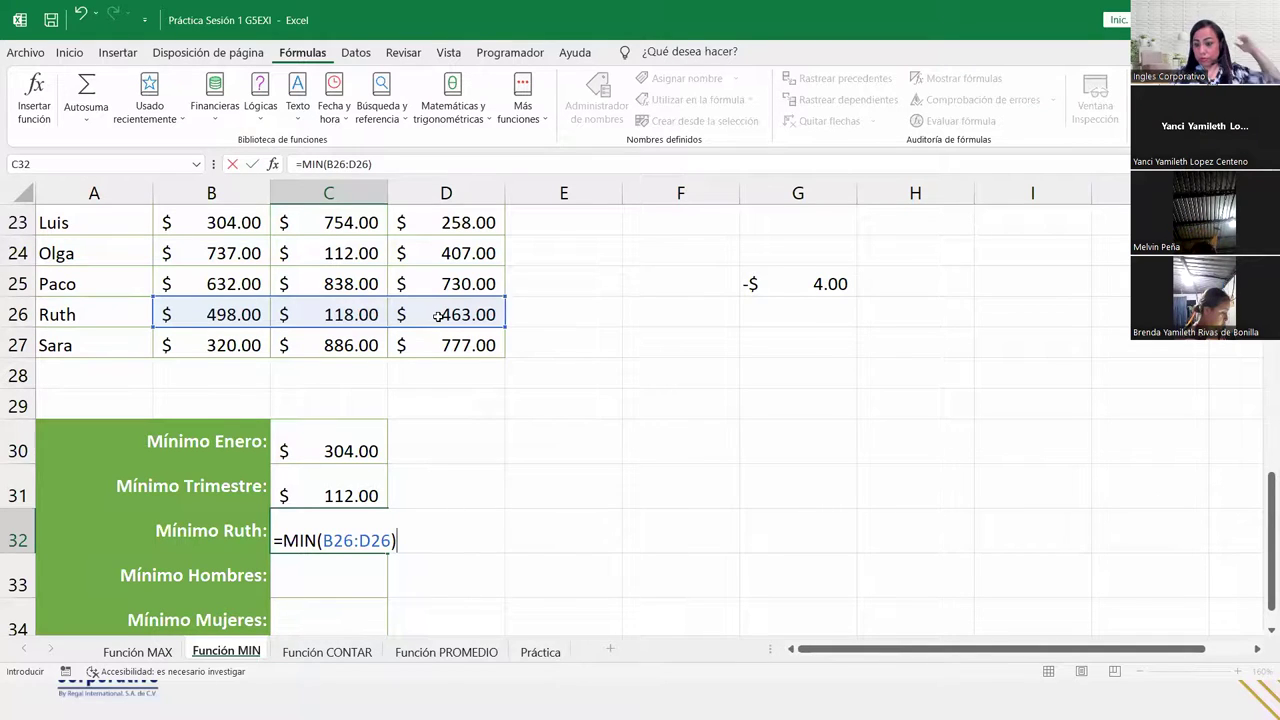
key(Return)
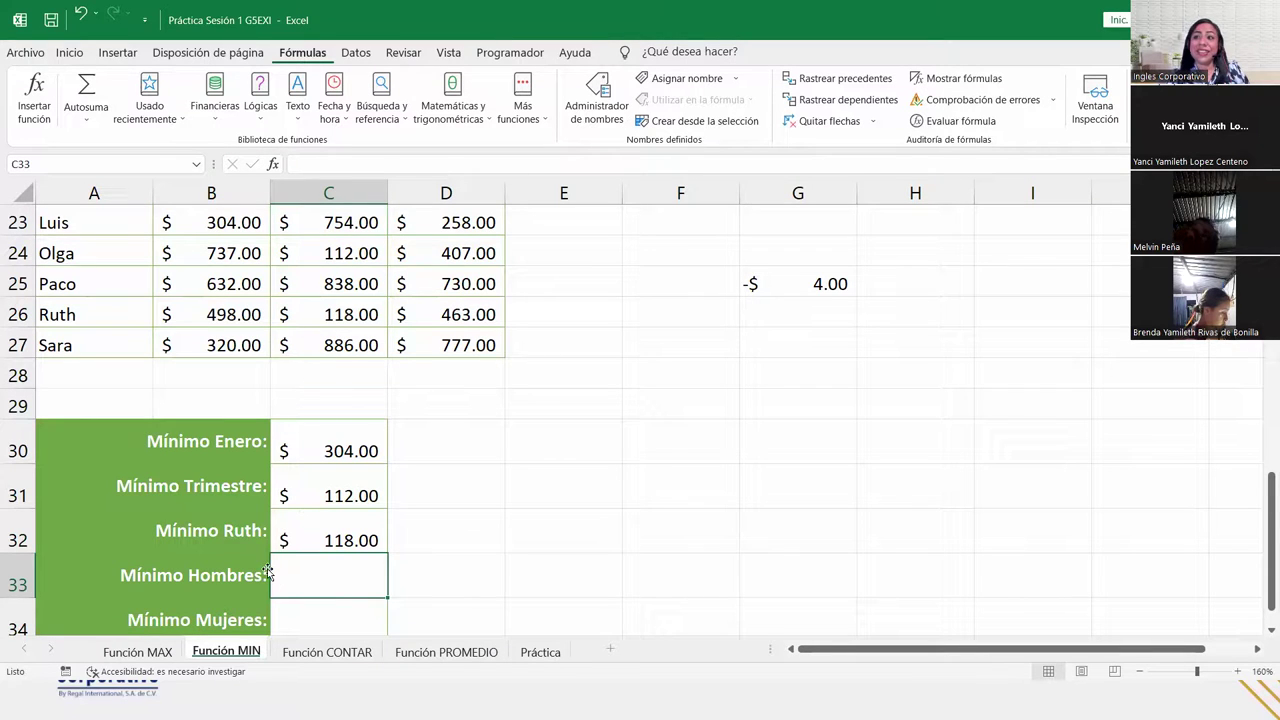
Step: Enter a MIN formula in C33 for Mínimo Hombres, using the two separate ranges B21:D23 and B25:D25
scroll(267, 570, down, 1)
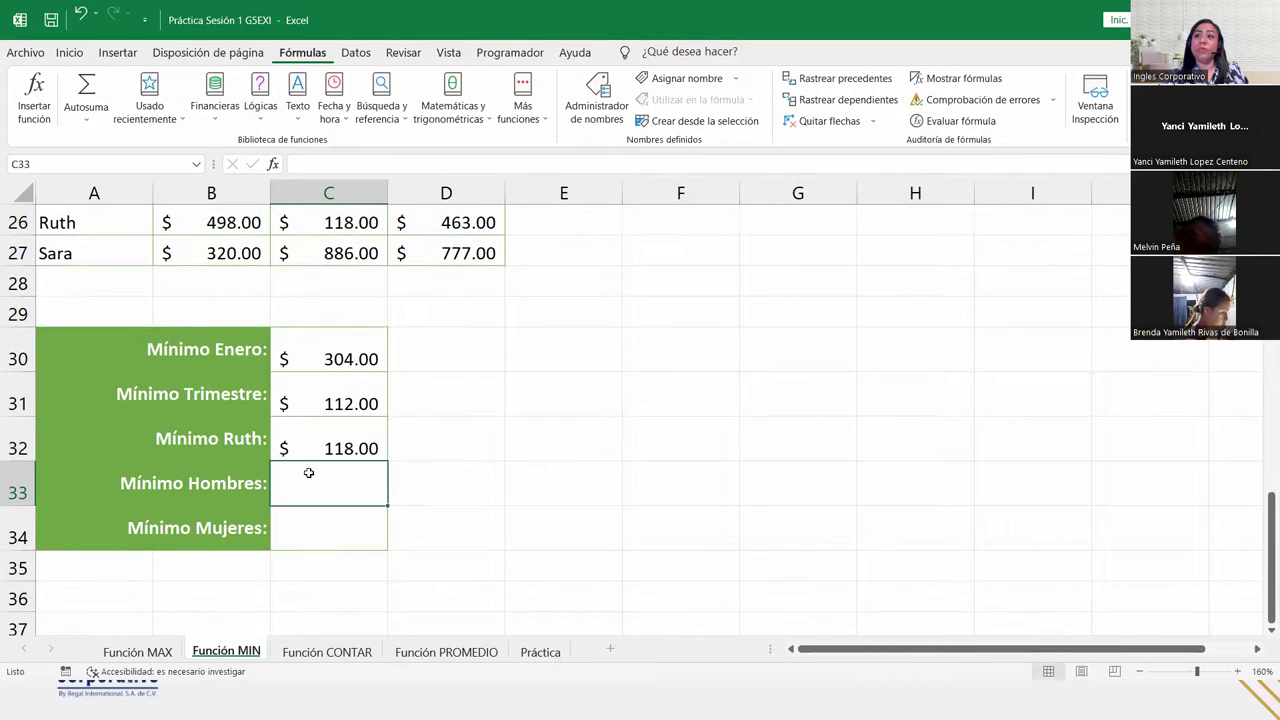
scroll(312, 480, up, 1)
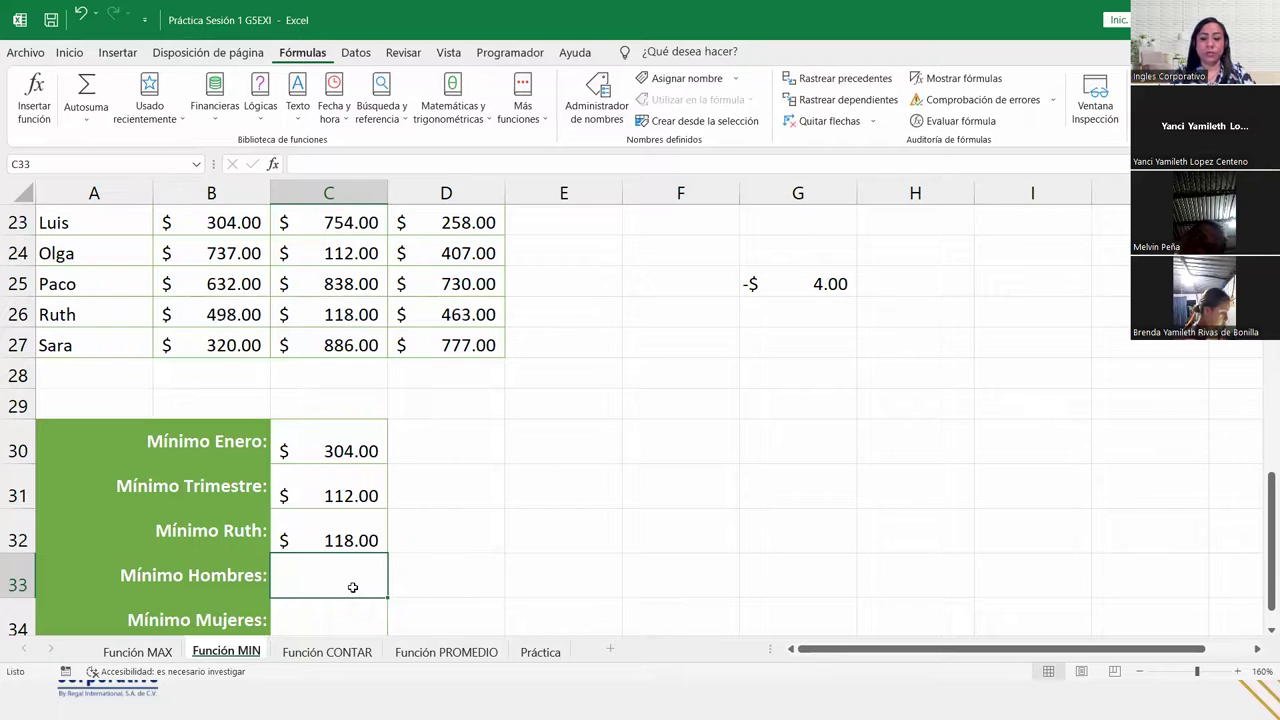
text(=)
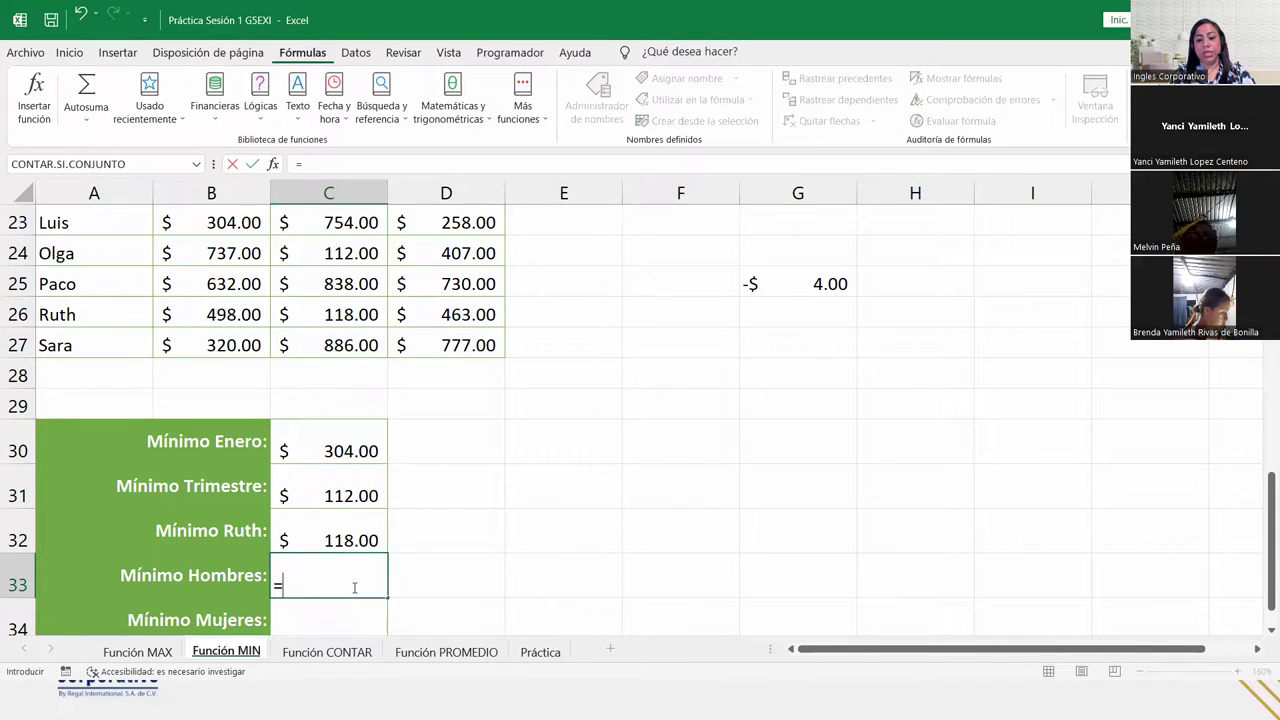
text(MIN()
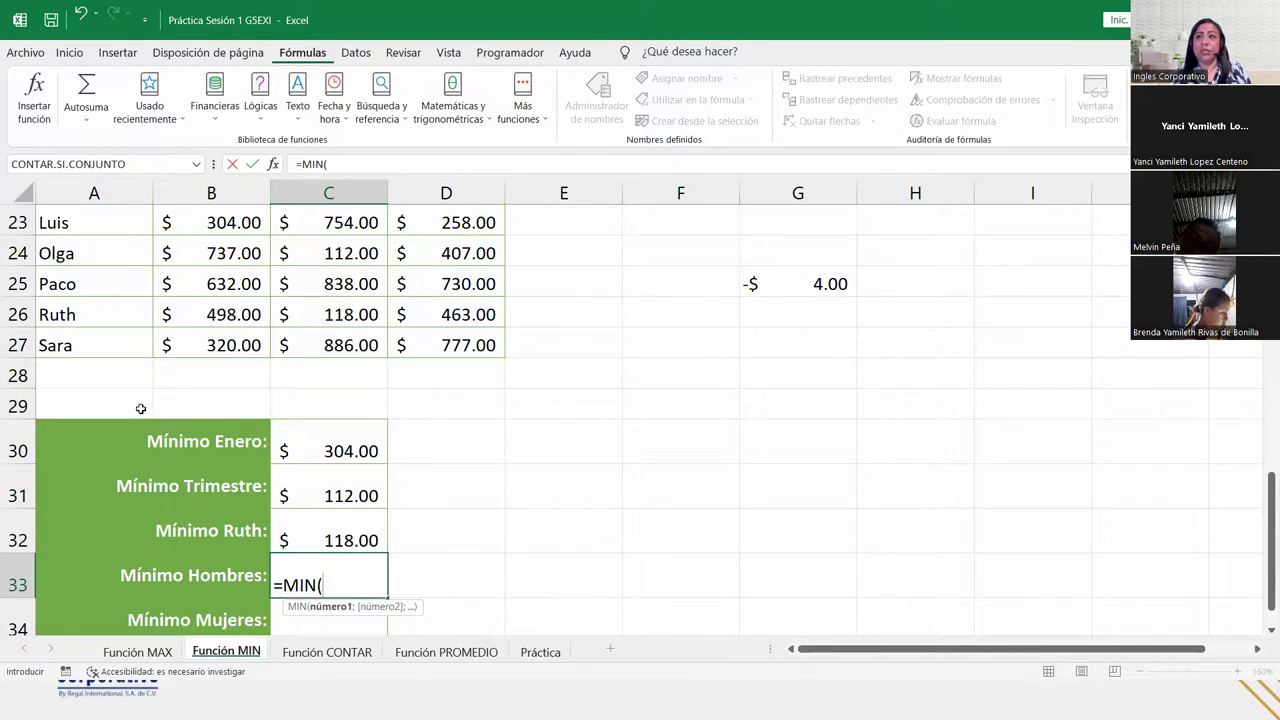
scroll(141, 408, up, 2)
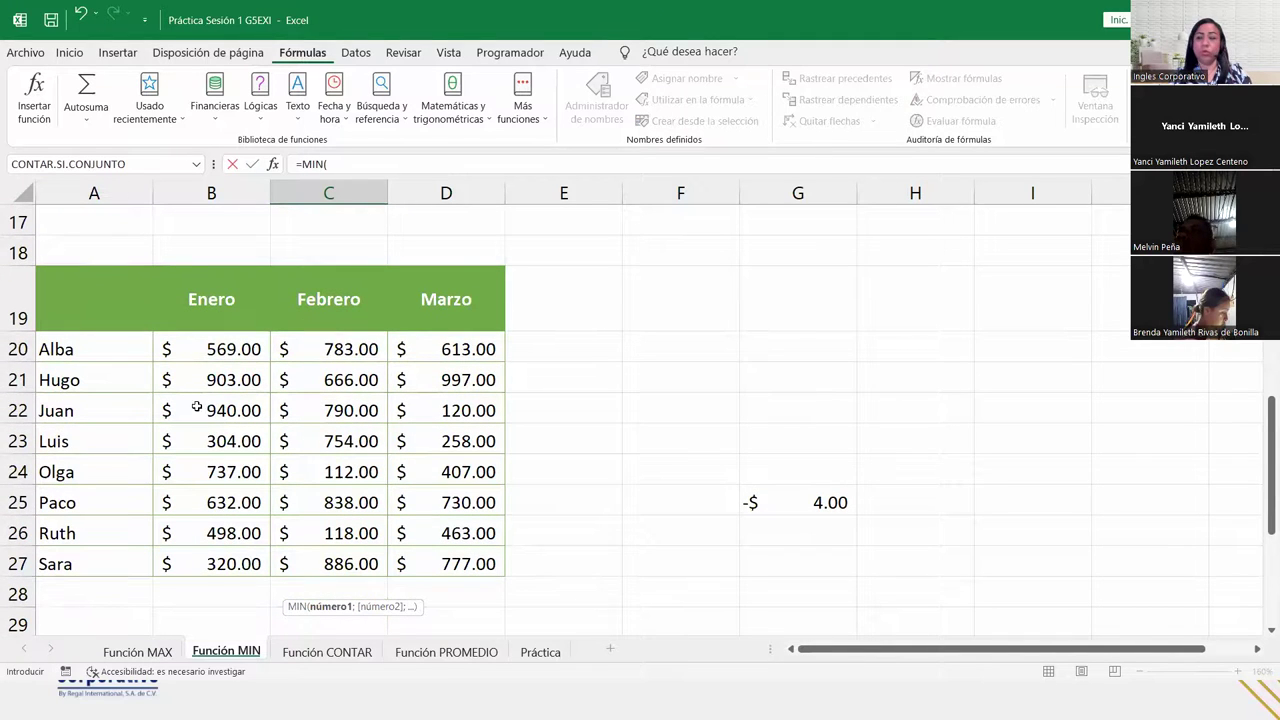
drag(183, 378, 408, 374)
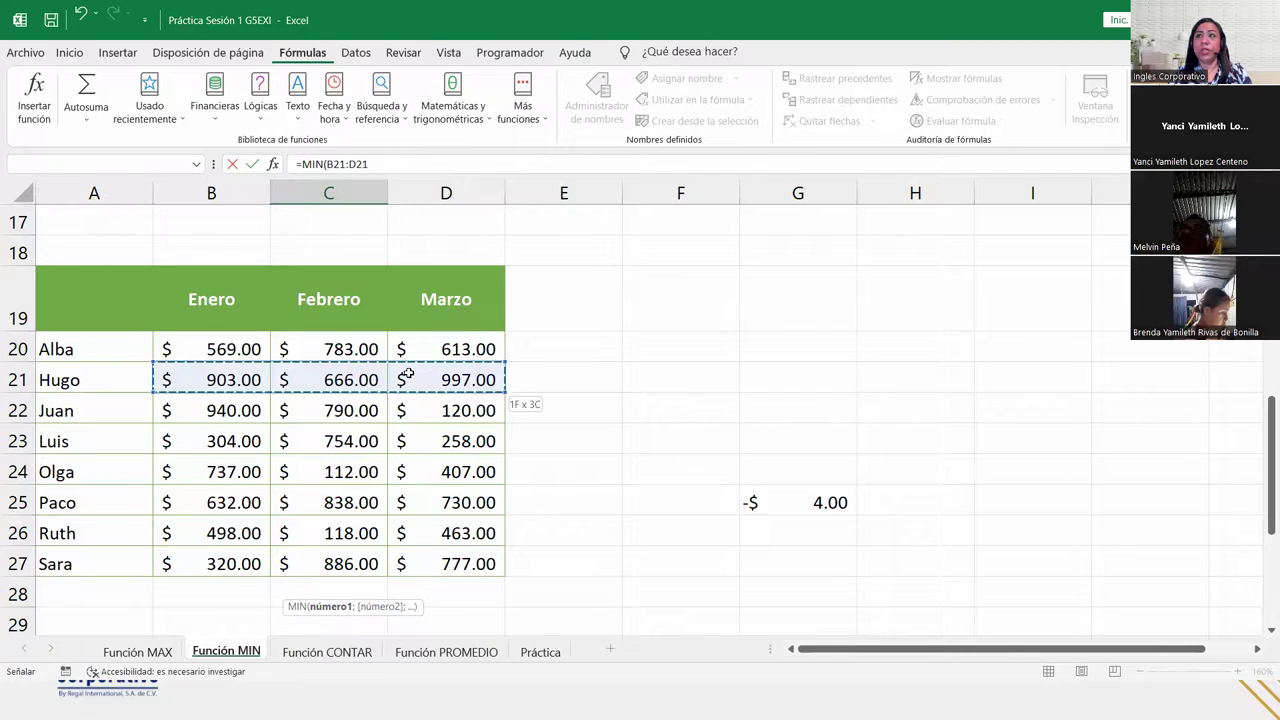
drag(408, 374, 408, 374)
drag(208, 376, 419, 406)
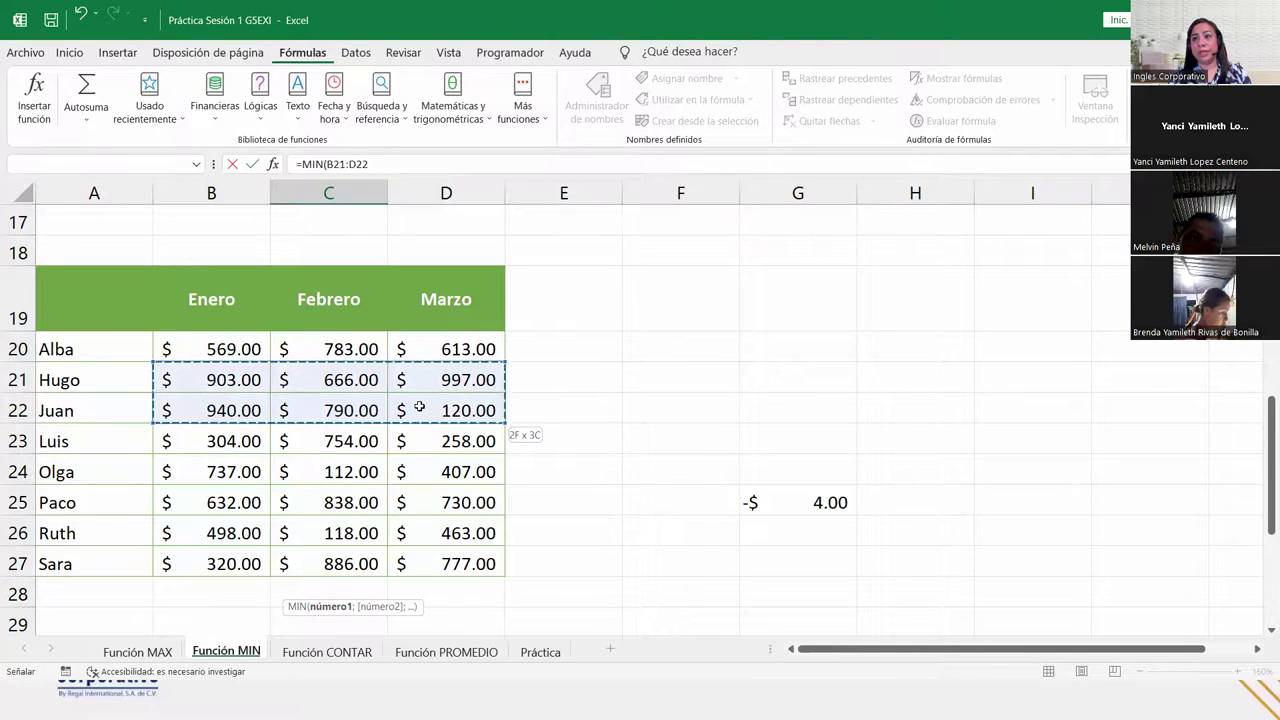
drag(422, 429, 422, 429)
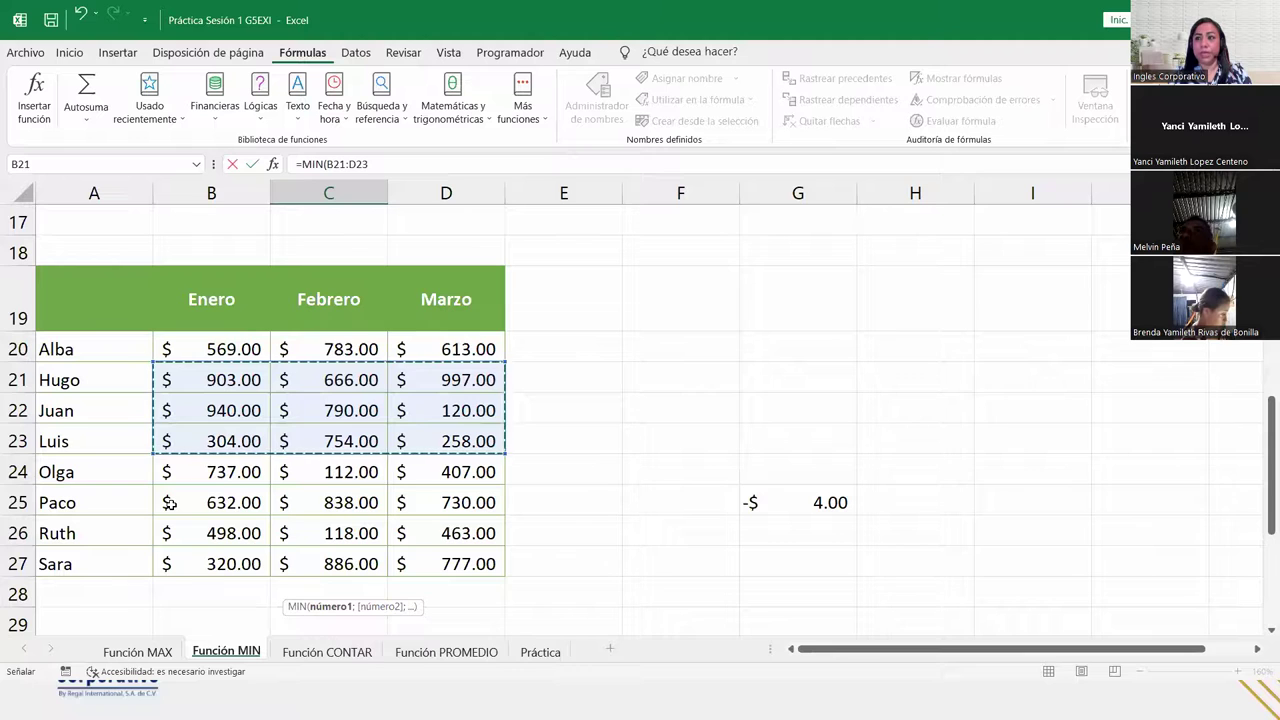
text(;)
drag(170, 503, 500, 512)
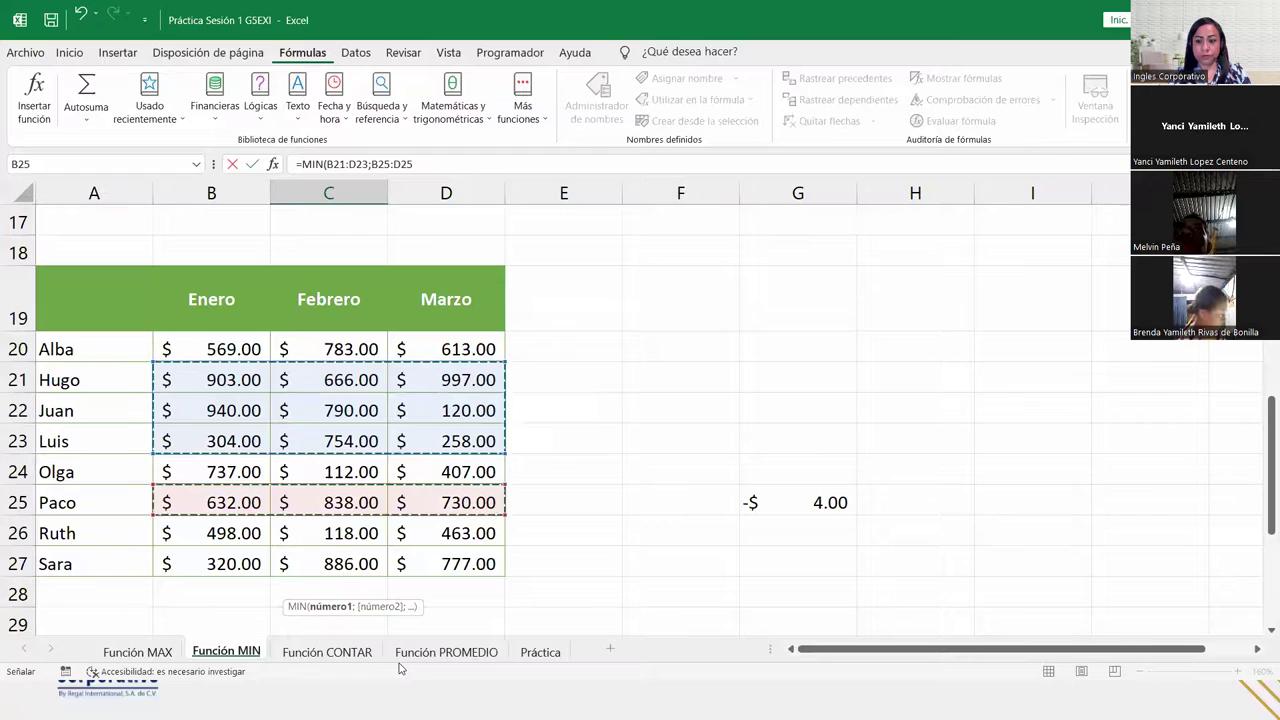
scroll(400, 665, down, 2)
scroll(400, 665, down, 1)
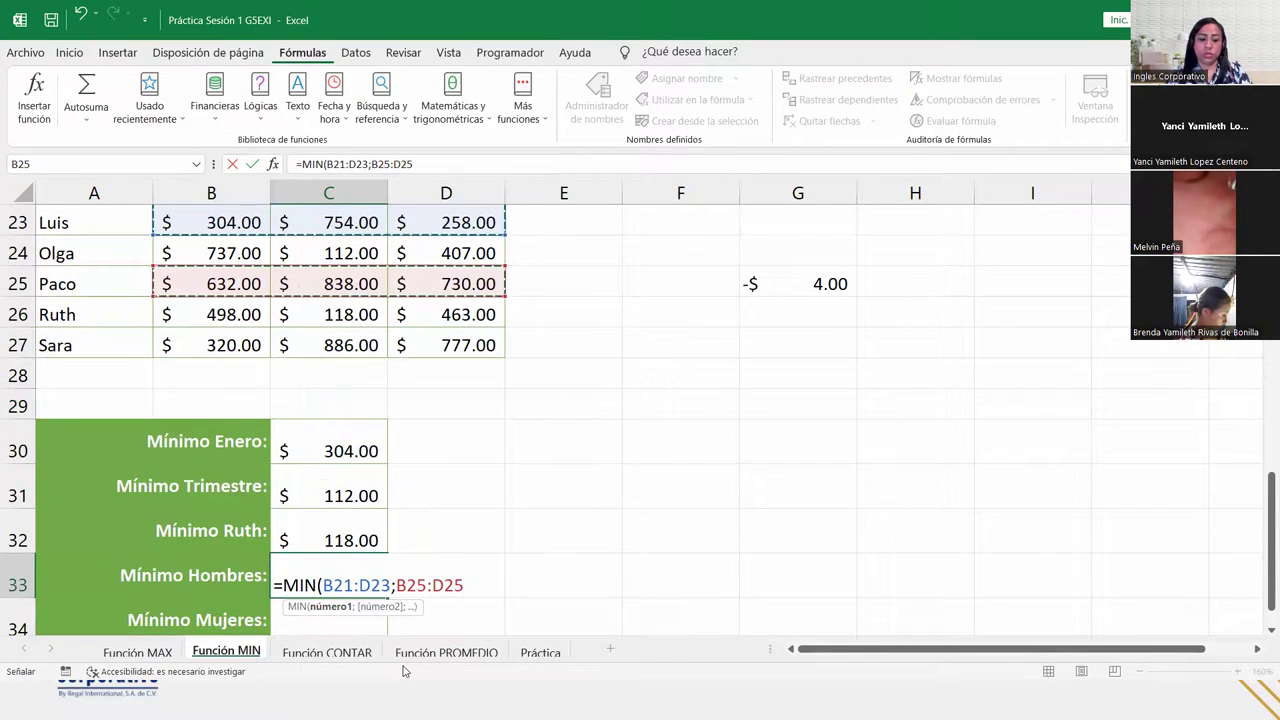
text())
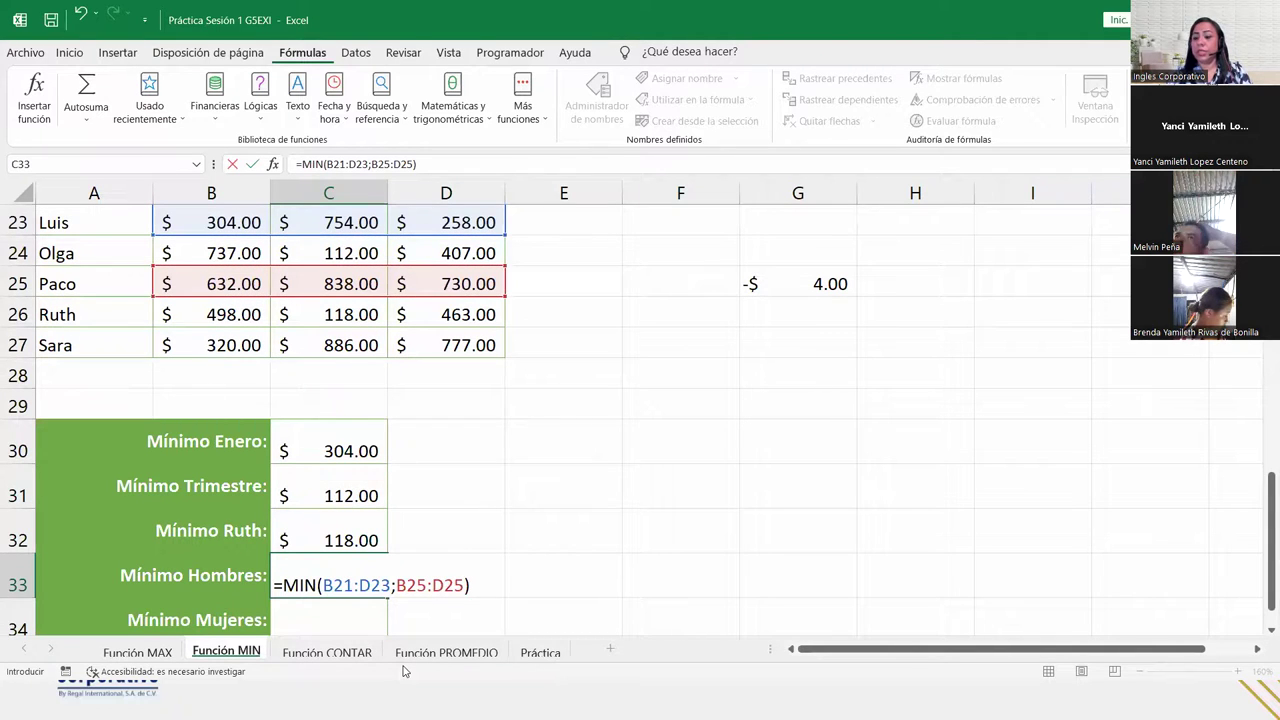
key(Return)
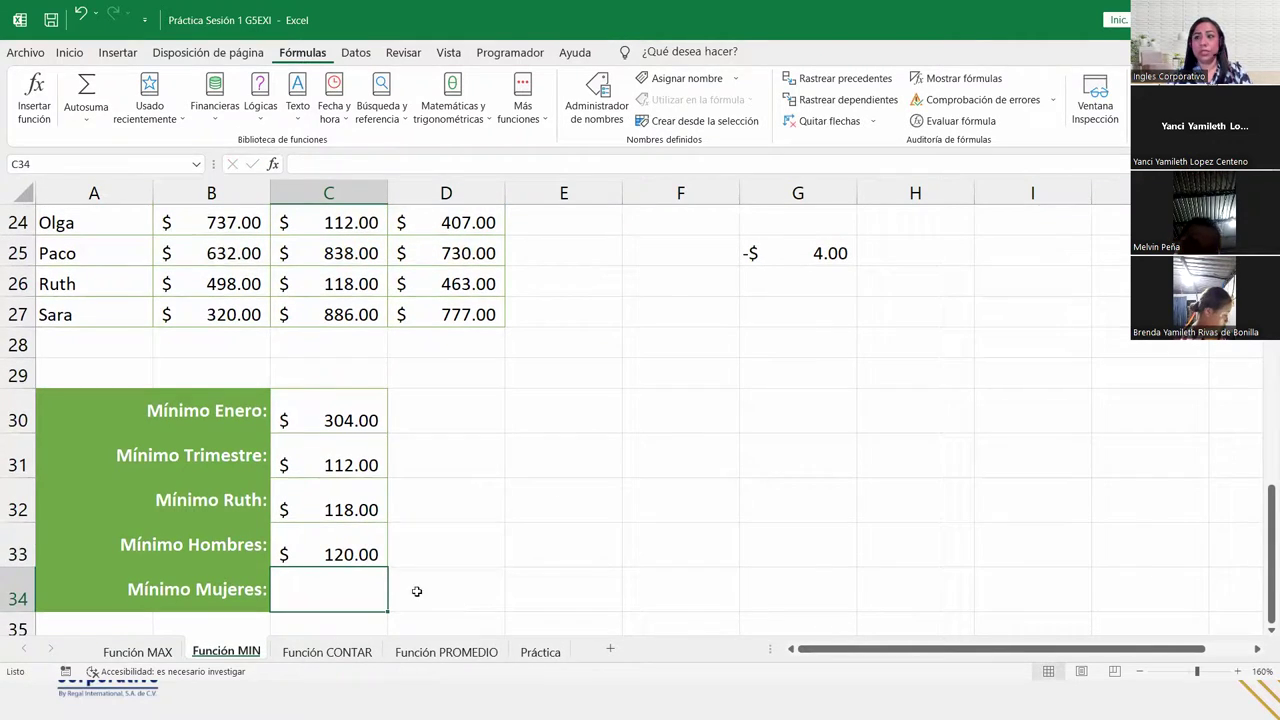
click(330, 551)
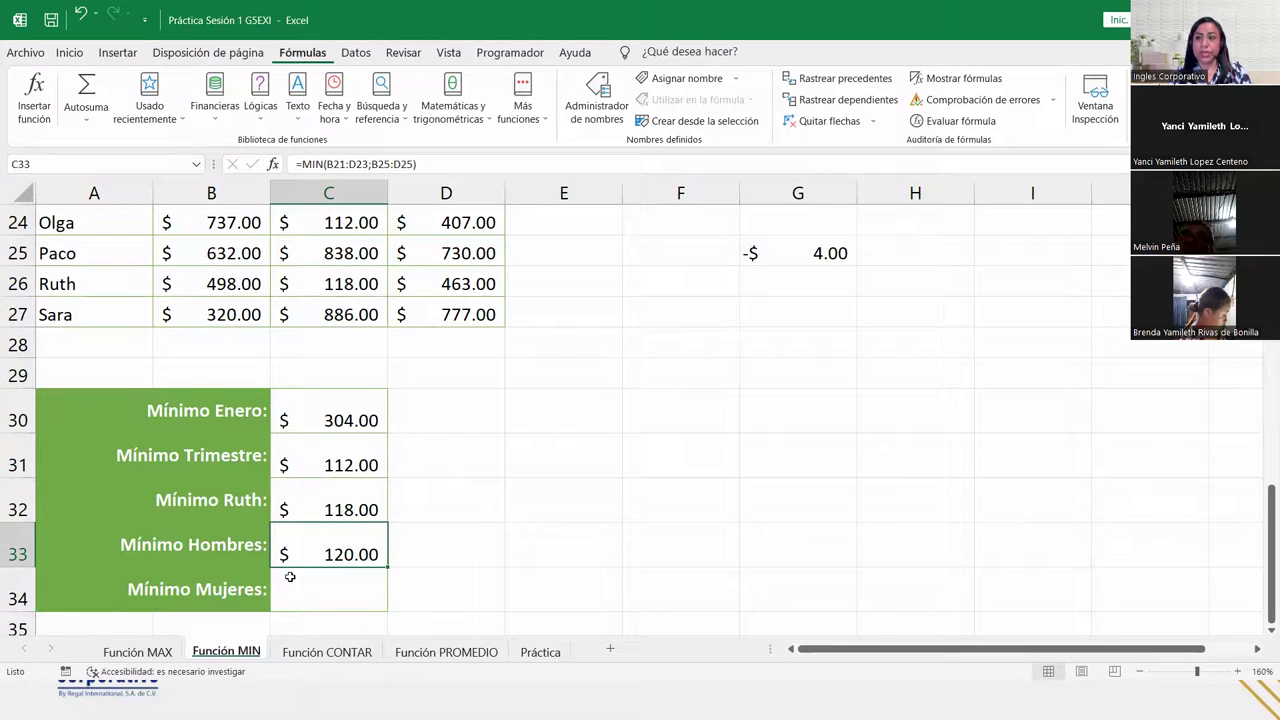
Step: Enter a MIN formula in C34 for Mínimo Mujeres, combining the ranges B20:D20, B24:D24 and B26:D27
click(340, 582)
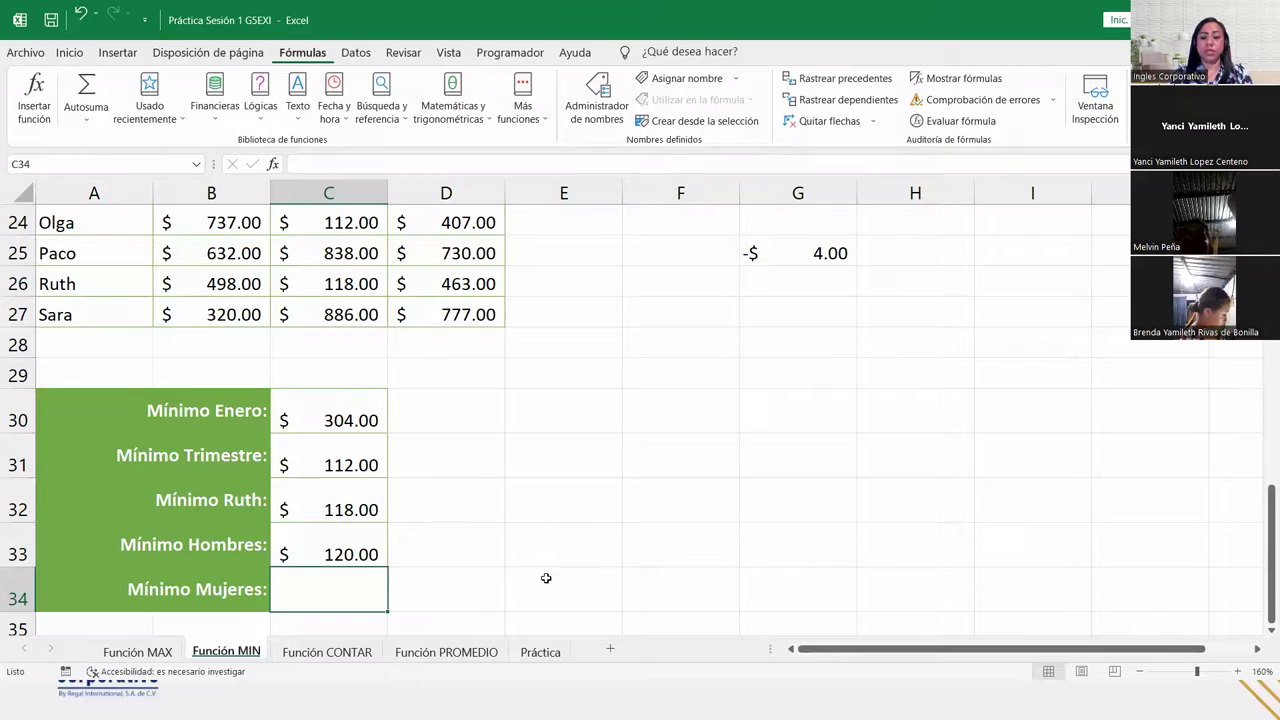
text(=MIN()
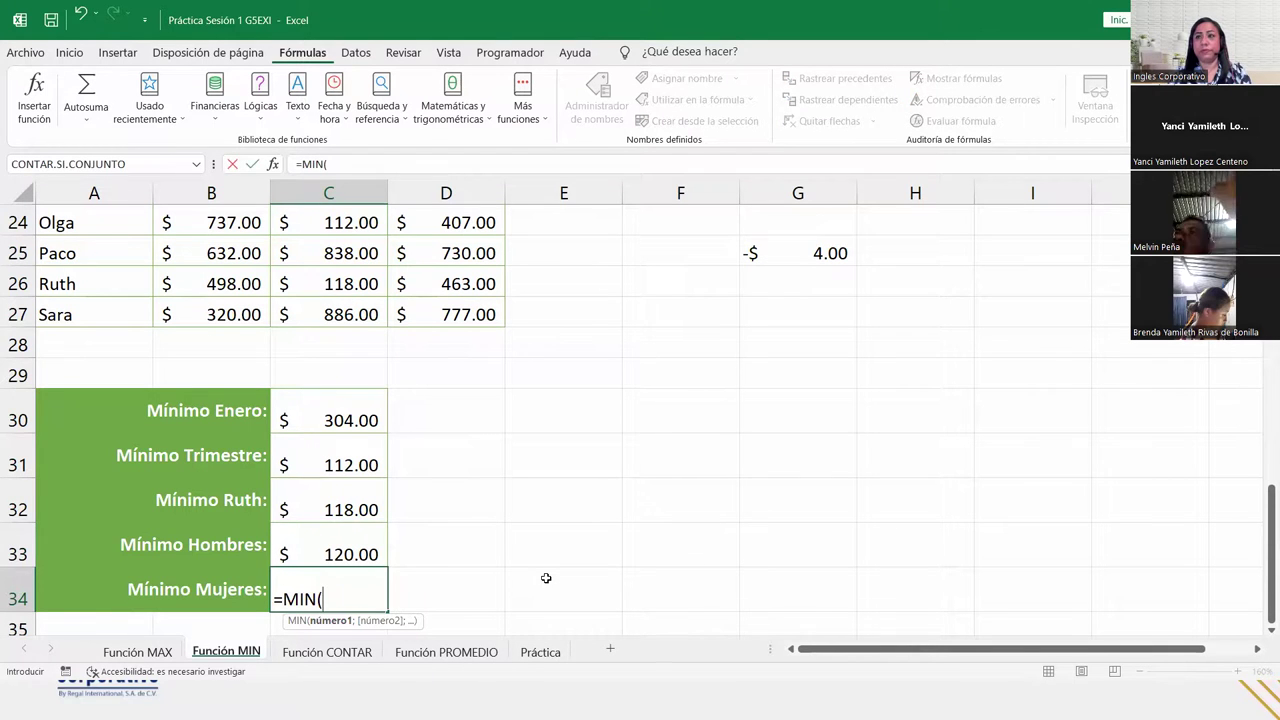
scroll(154, 306, up, 2)
drag(205, 312, 450, 325)
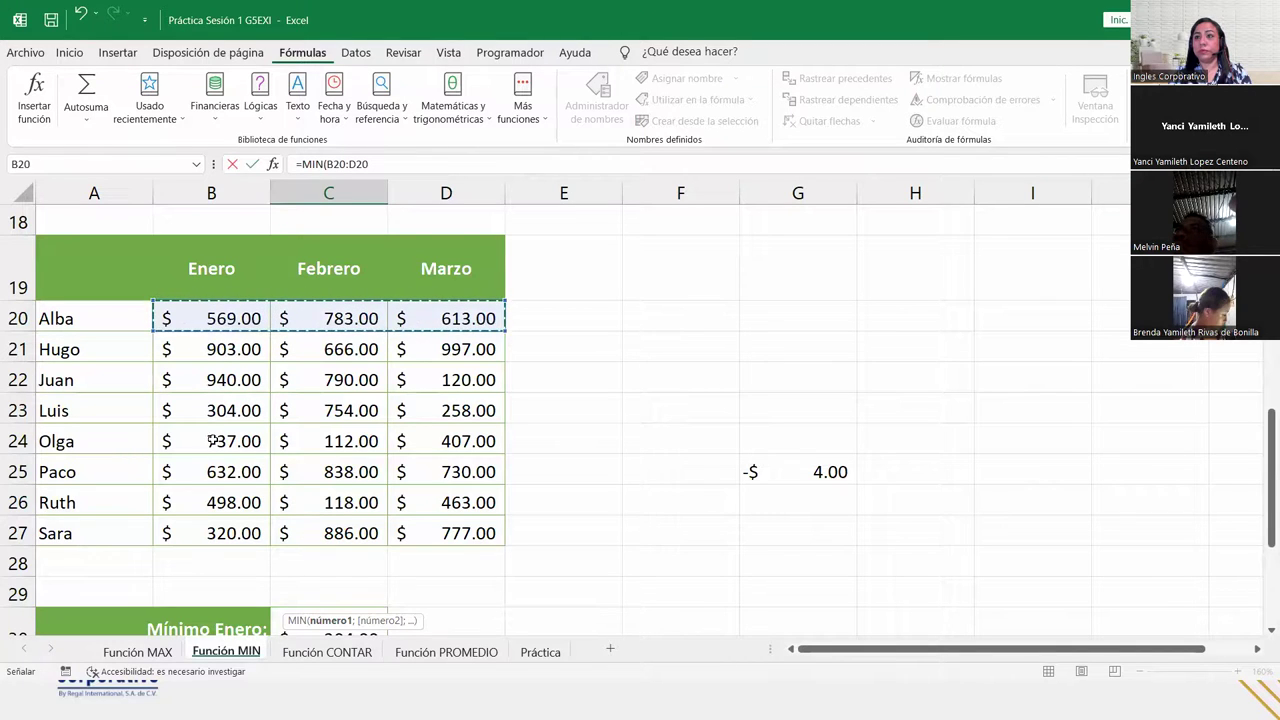
drag(212, 441, 457, 441)
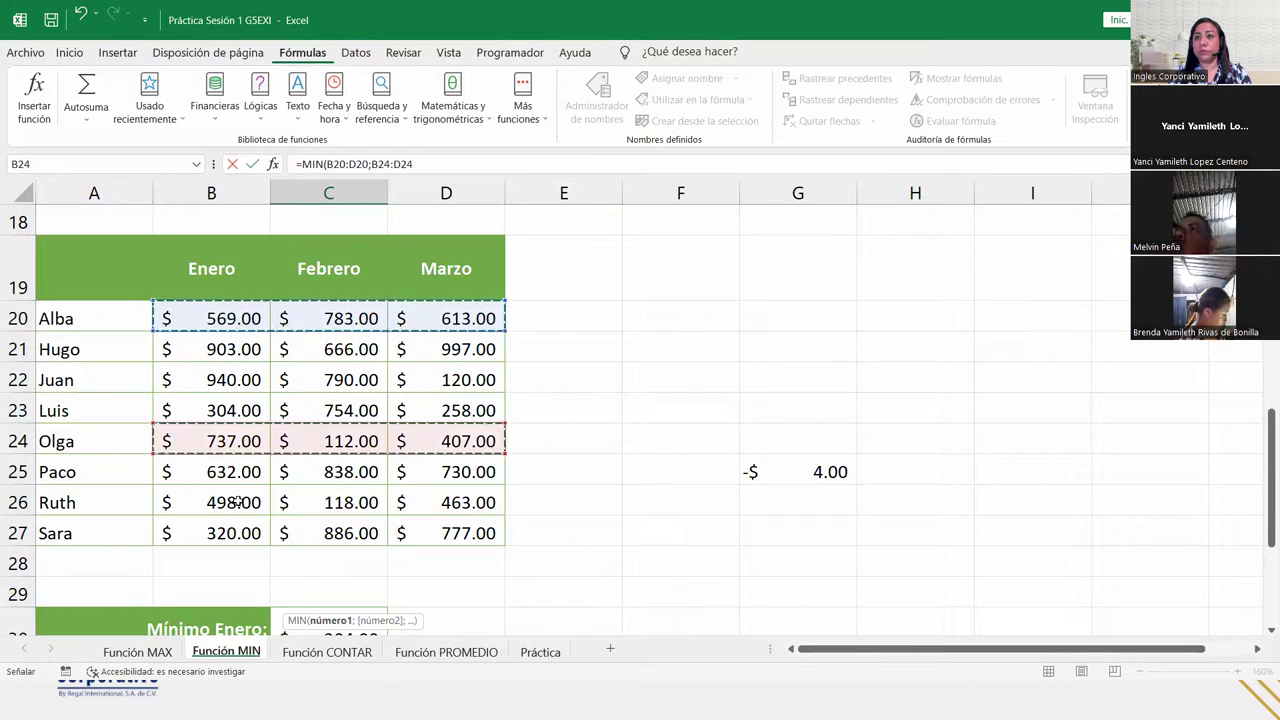
drag(170, 502, 411, 520)
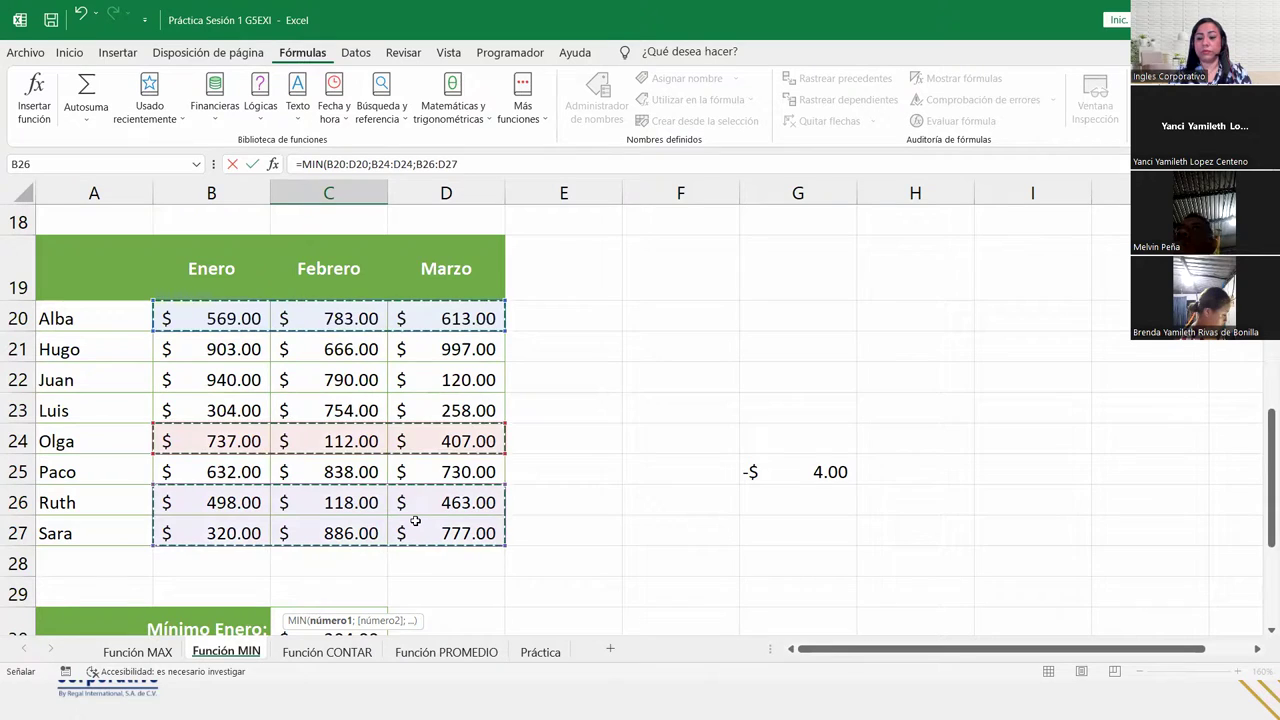
key(Return)
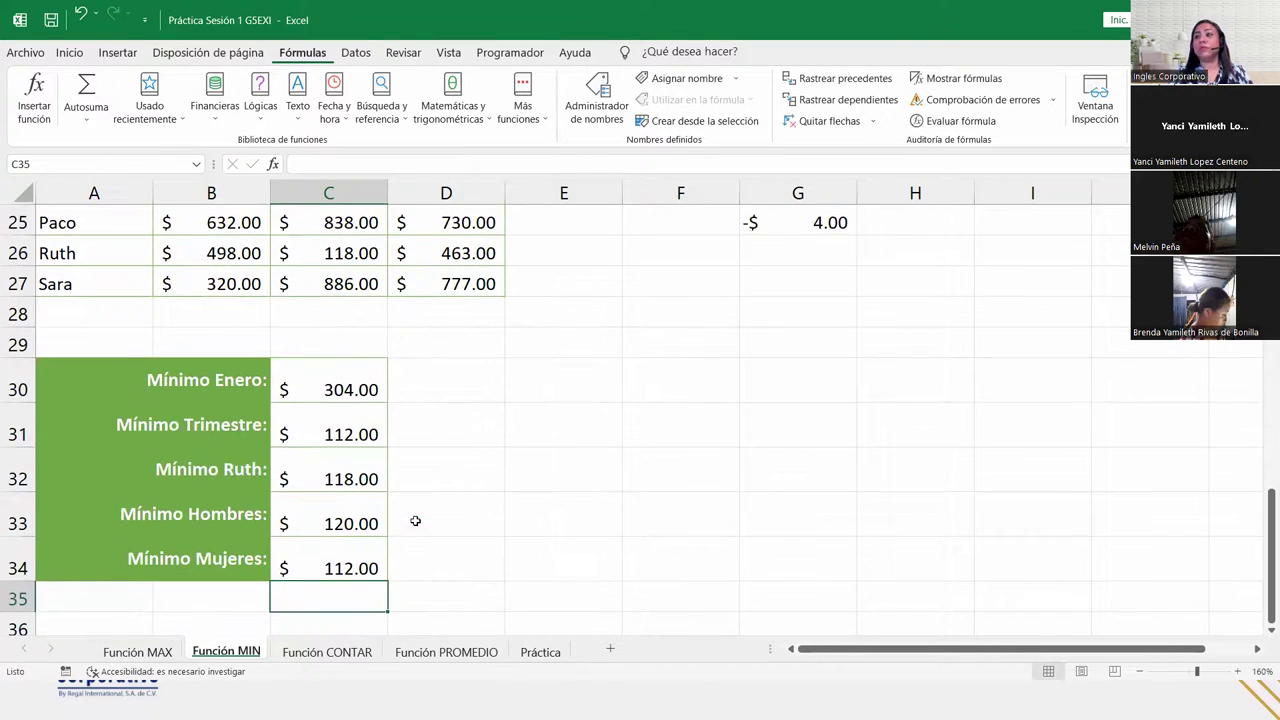
click(523, 572)
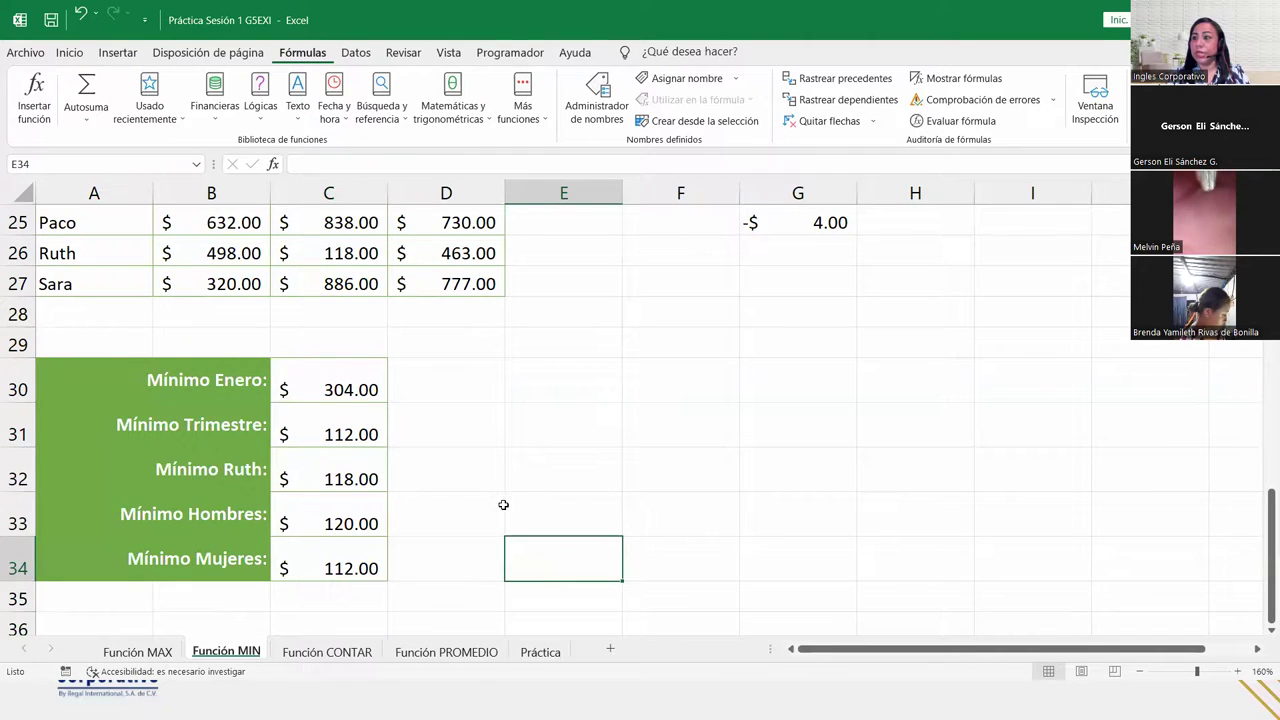
scroll(503, 507, down, 5)
scroll(503, 507, up, 7)
scroll(503, 507, up, 6)
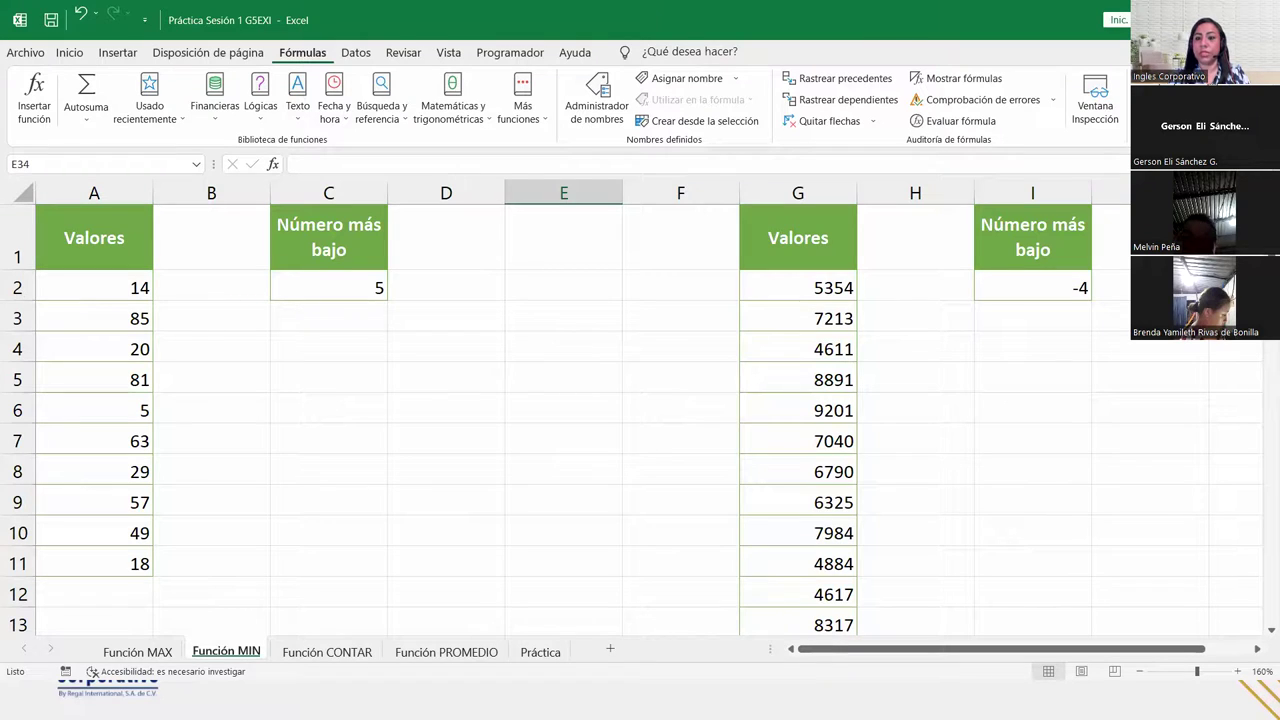
click(467, 564)
scroll(460, 552, down, 5)
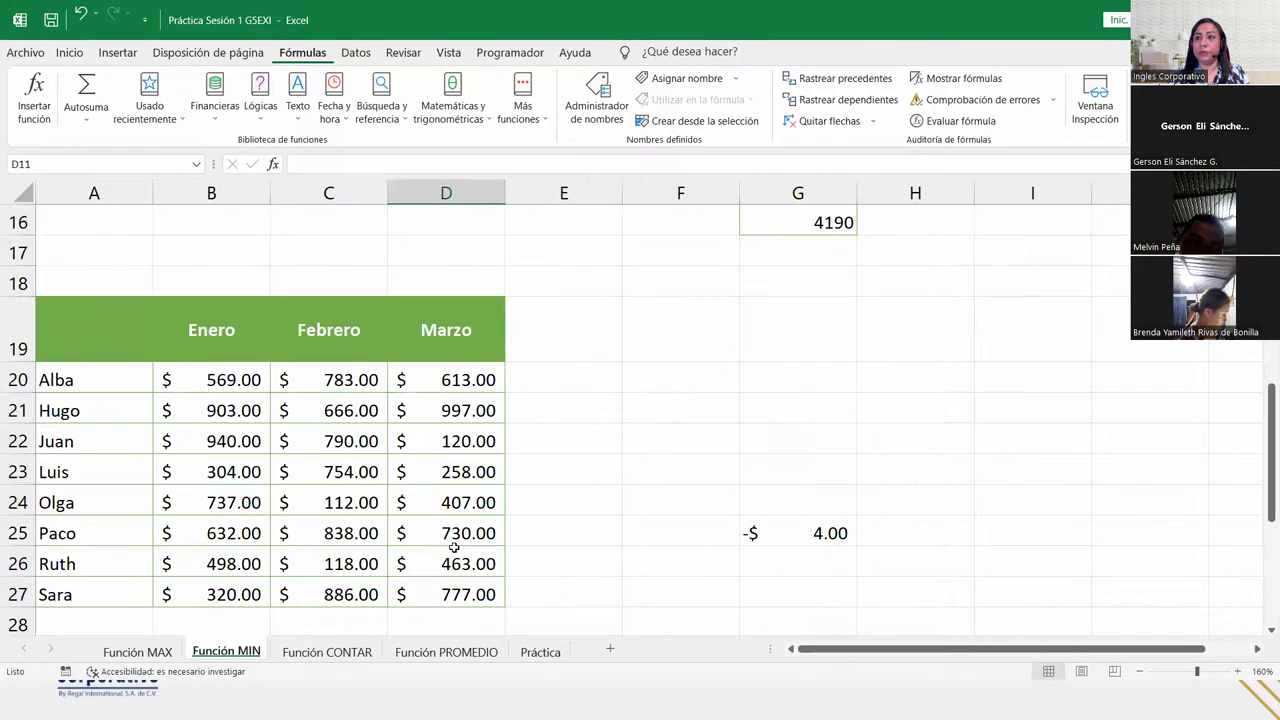
Step: Switch to the slide presentation and advance from the FUNCIÓN MIN slide to the FUNCIÓN CONTAR slide
scroll(454, 547, down, 4)
click(337, 476)
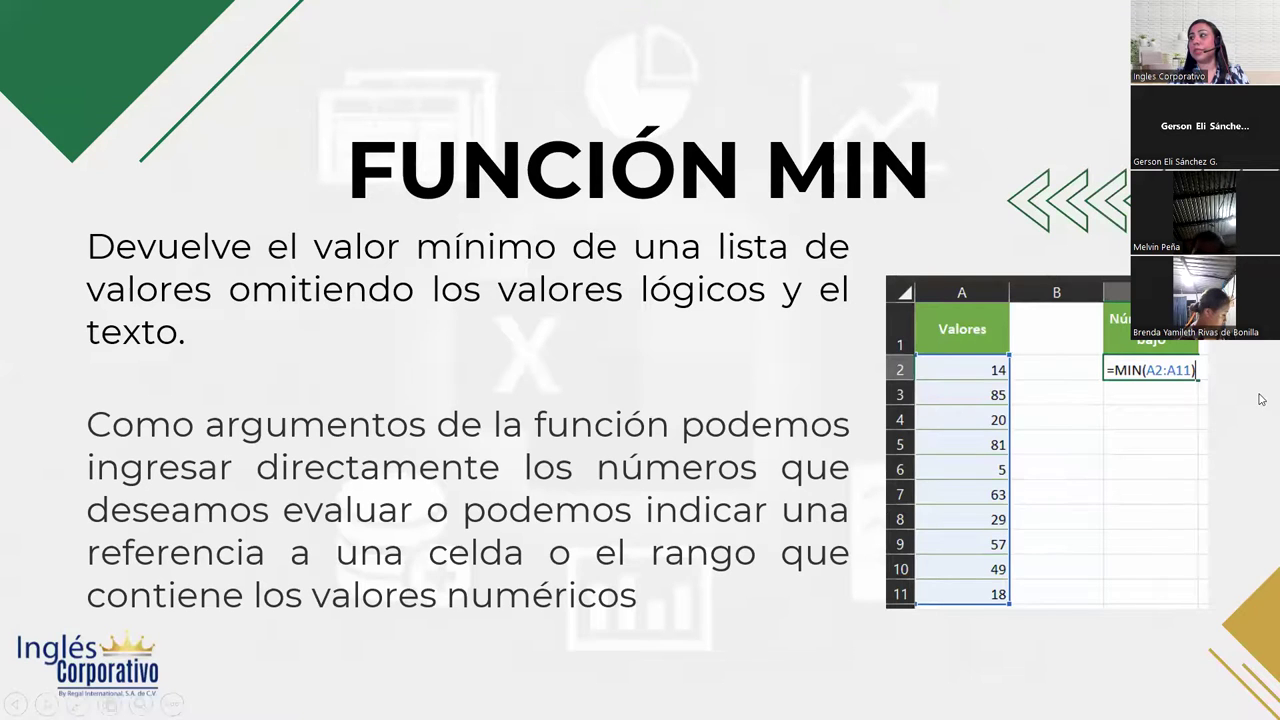
key(Right)
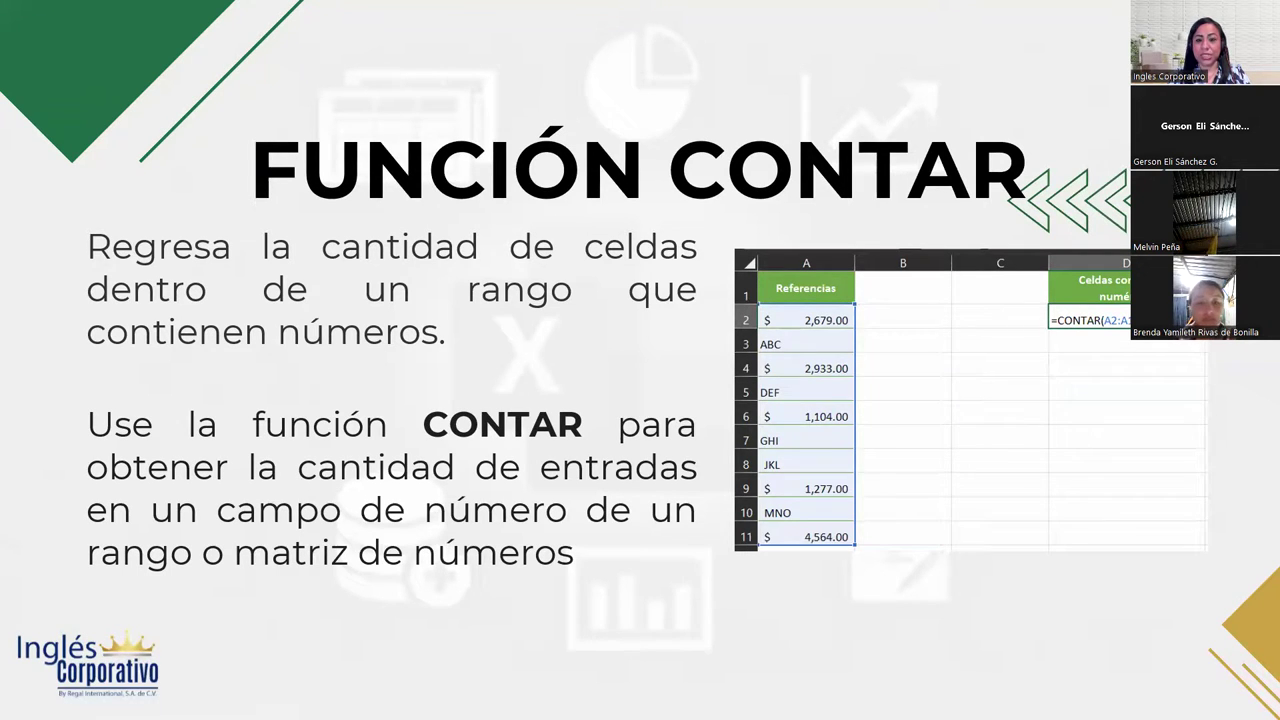
Step: Switch back to Excel and, on the Función CONTAR sheet, enter a CONTAR formula in D2 over the Referencias range A2:A11
key(alt+Tab)
click(326, 652)
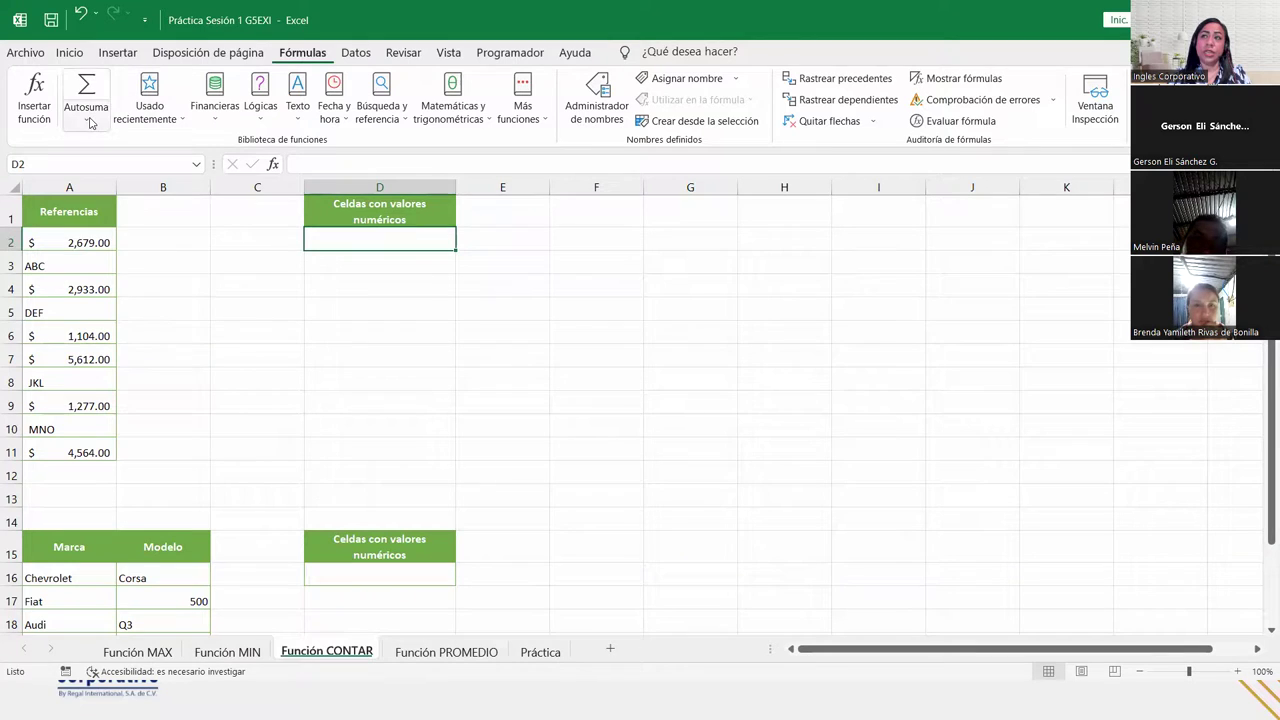
click(87, 120)
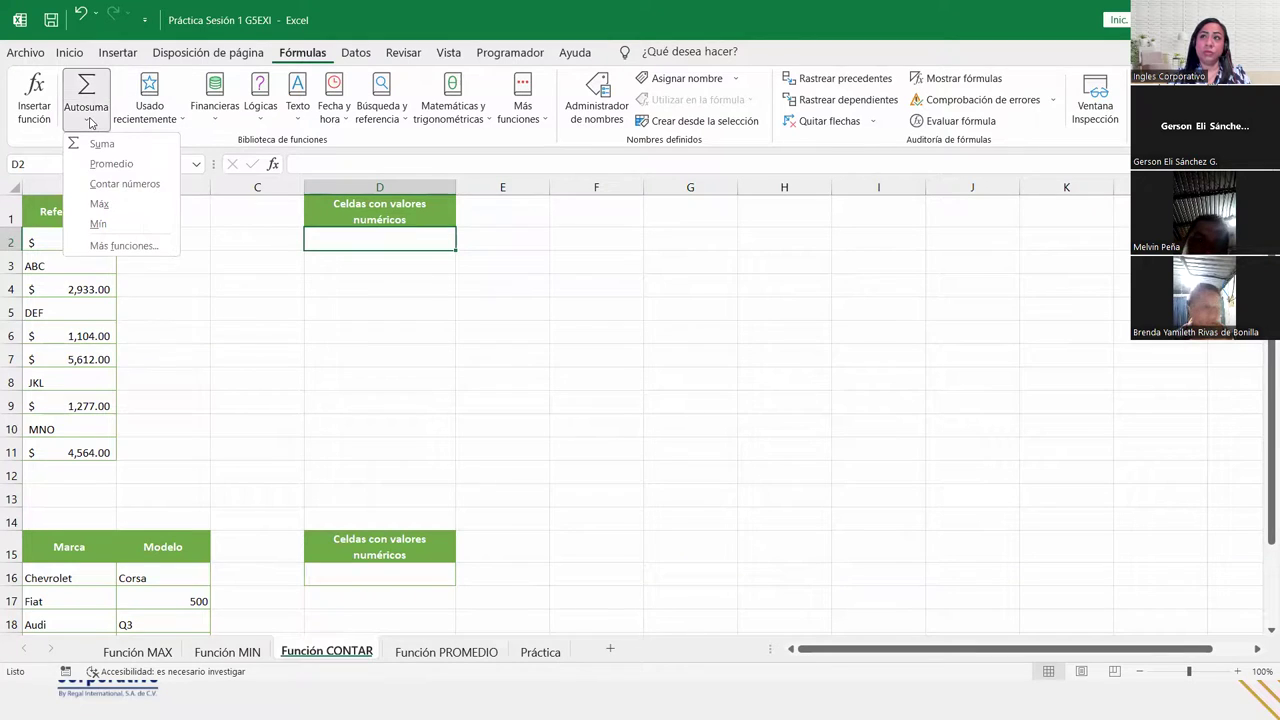
click(146, 187)
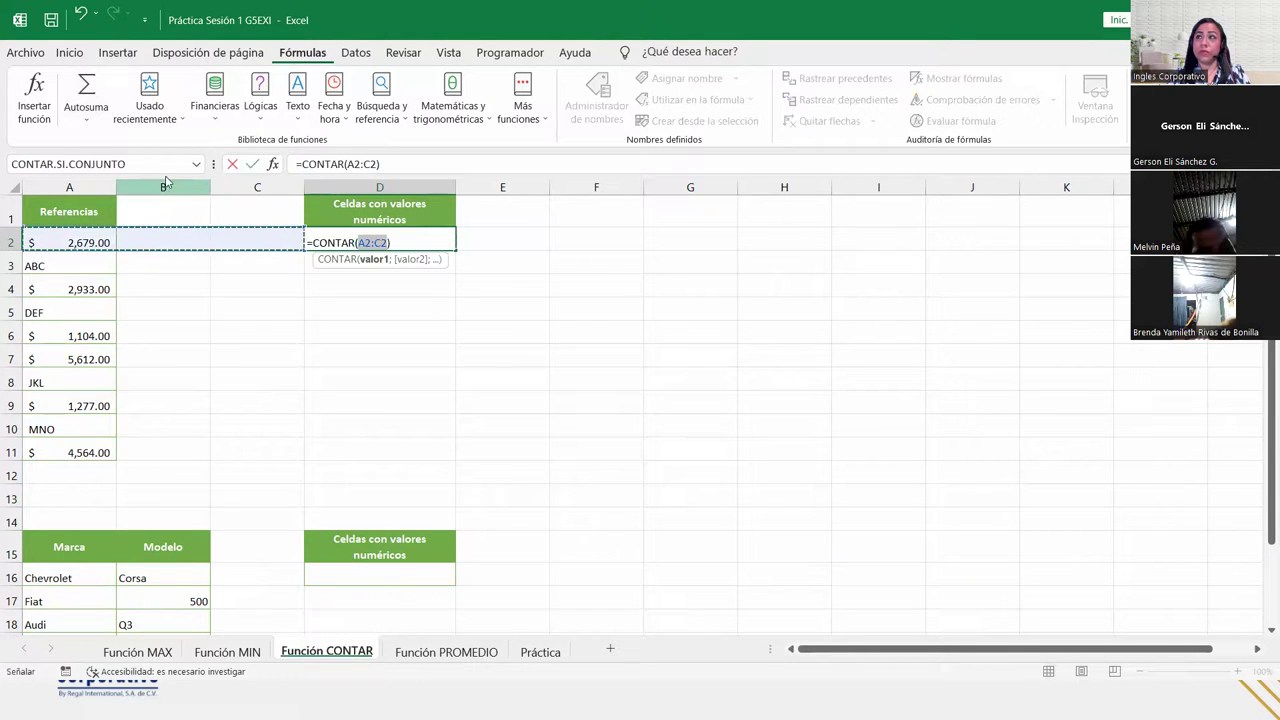
click(107, 242)
drag(107, 242, 106, 448)
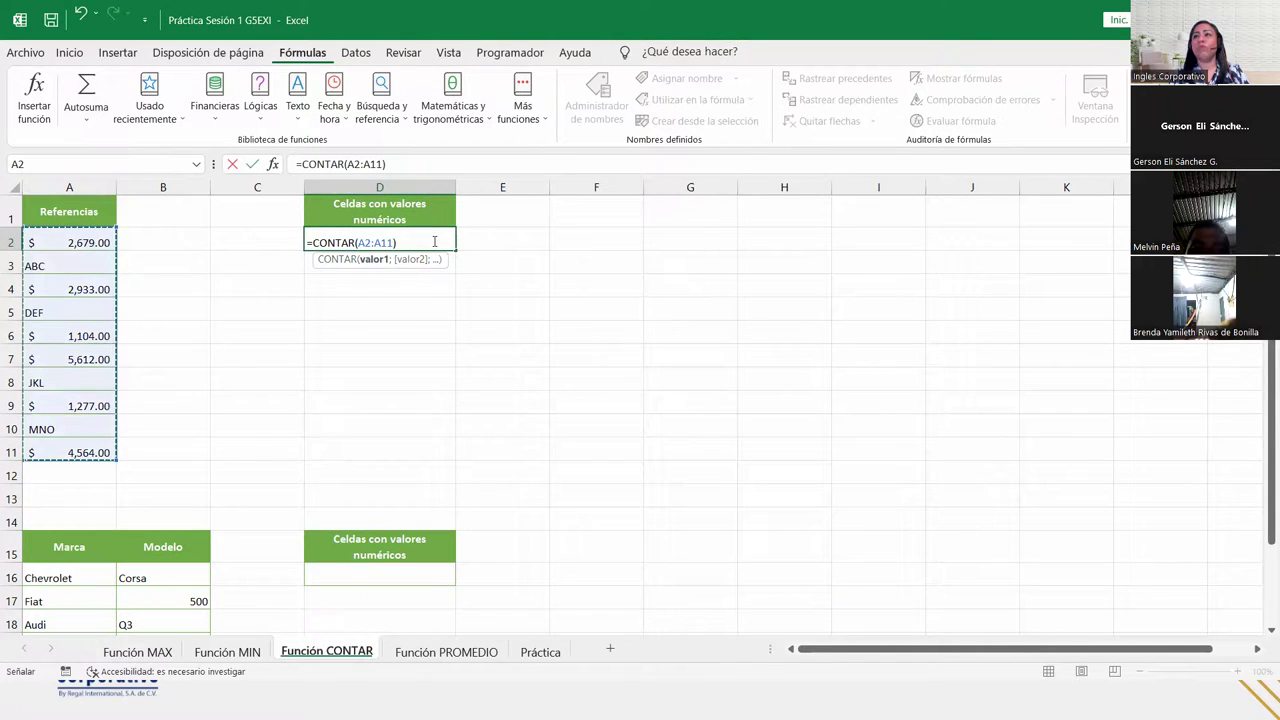
key(ctrl+Return)
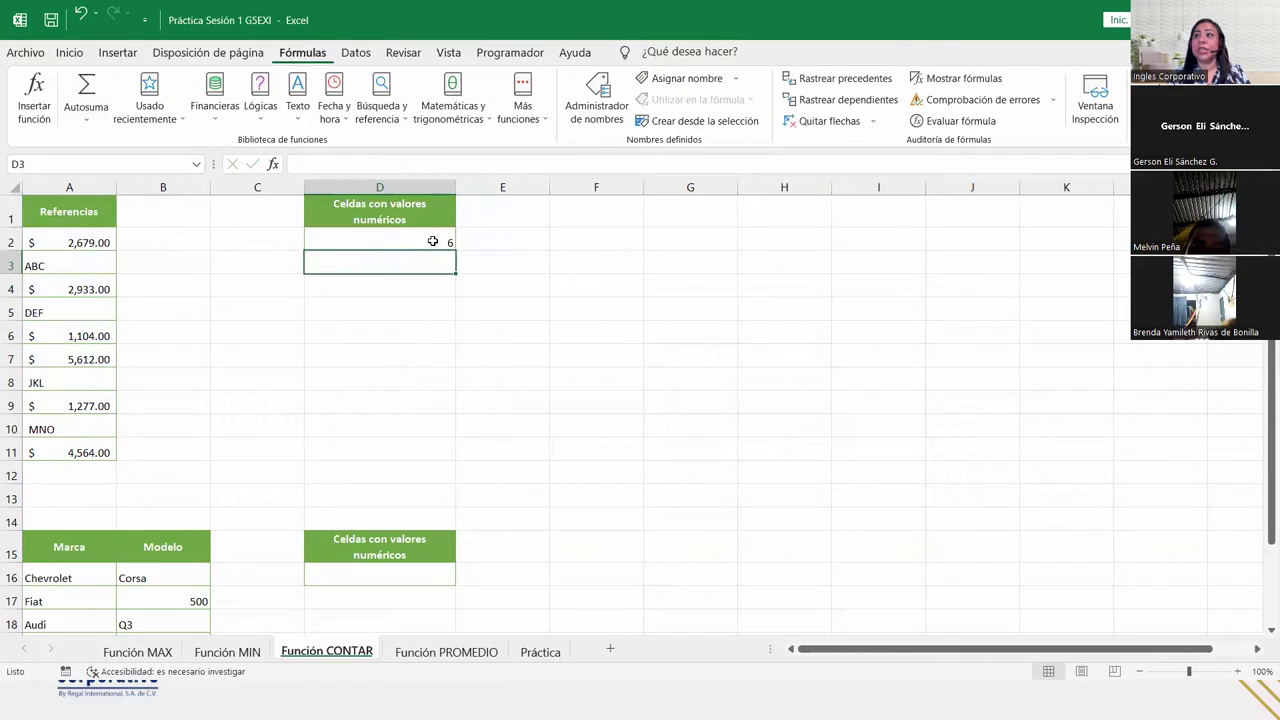
Step: Select the numeric Referencias cells A2, A4, A6, A7, A9 and A11 together to check them against the count in D2
click(104, 236)
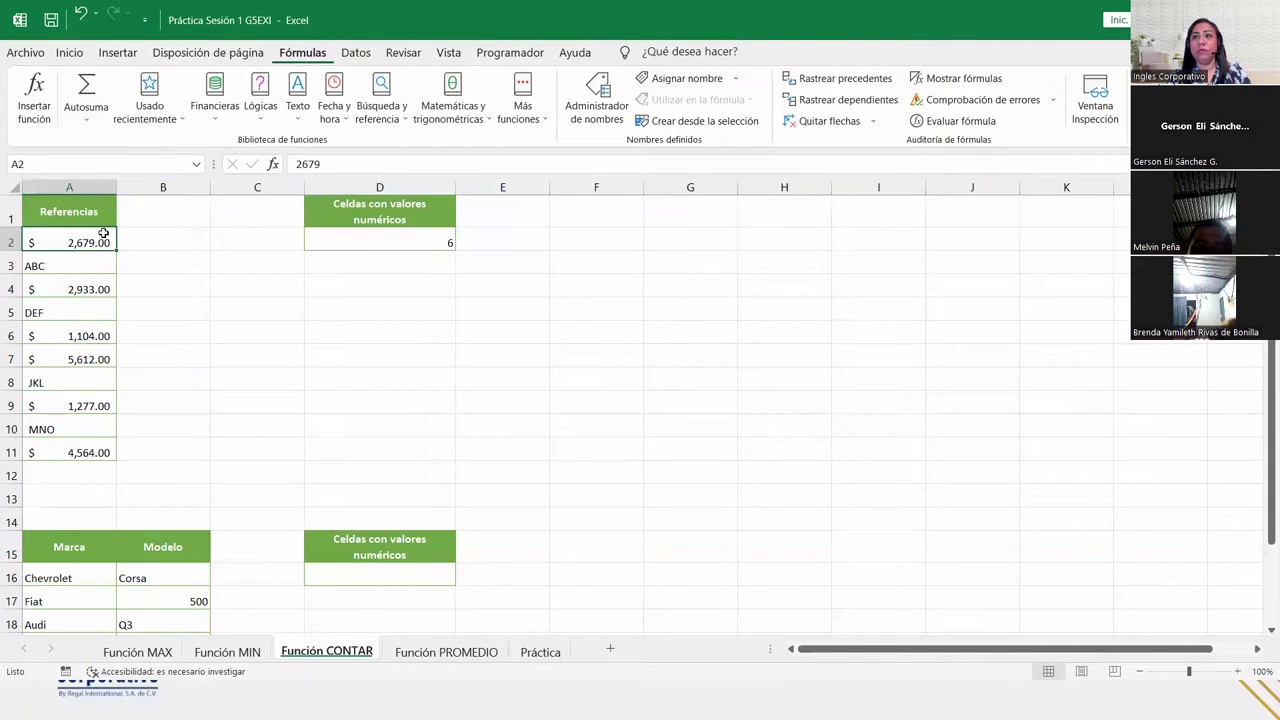
ctrl+click(98, 288)
ctrl+click(93, 332)
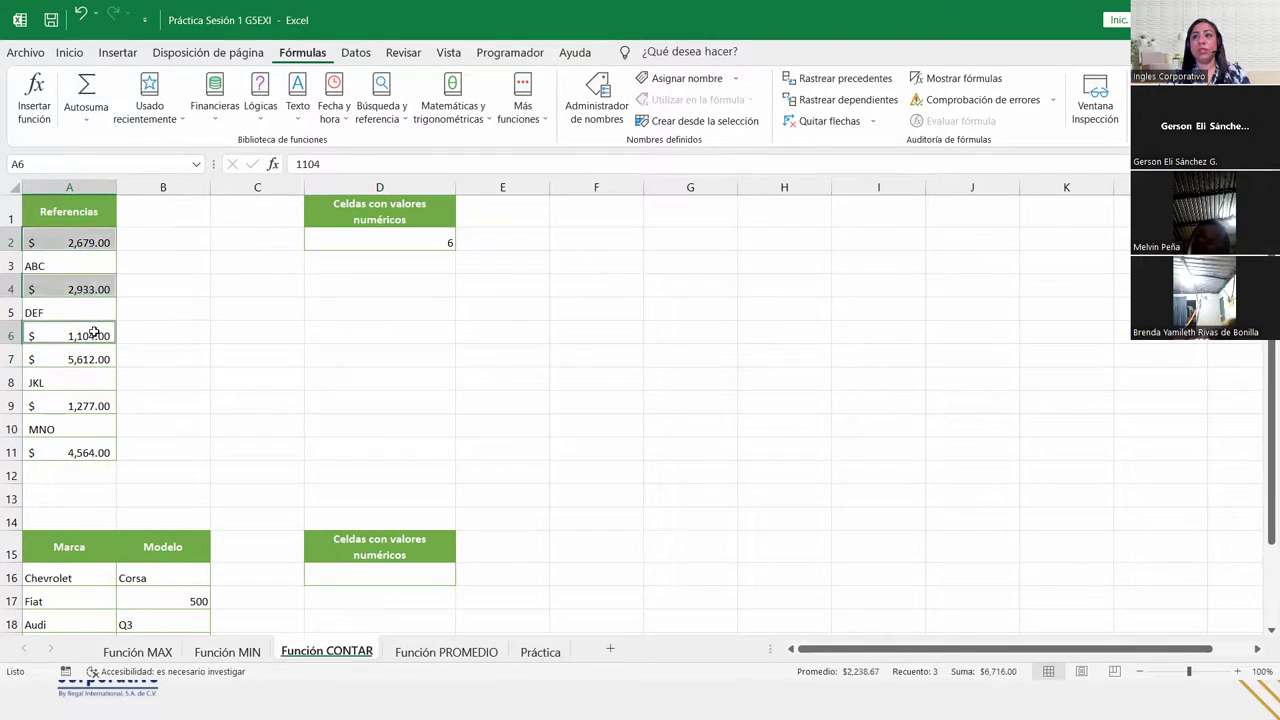
ctrl+click(95, 354)
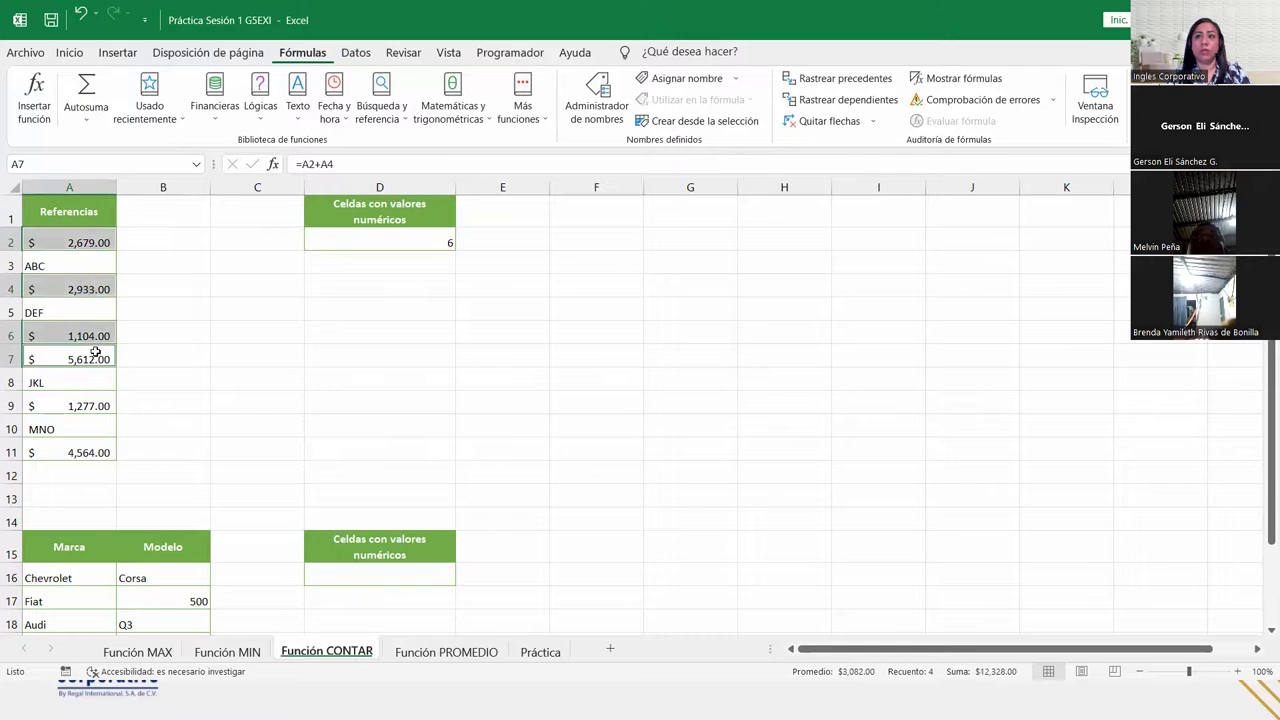
ctrl+click(85, 404)
ctrl+click(92, 451)
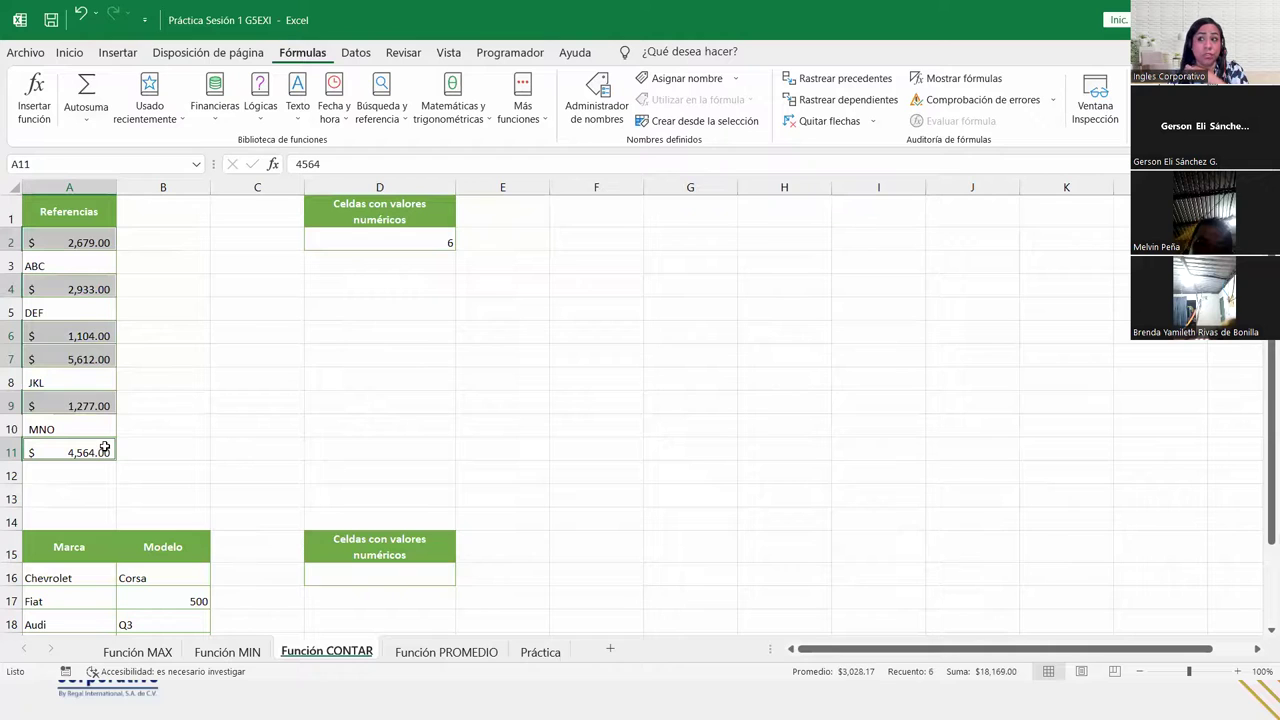
Step: Clear the amount in A7 to test the CONTAR formula, undo the deletion and review the formula in D2
click(95, 356)
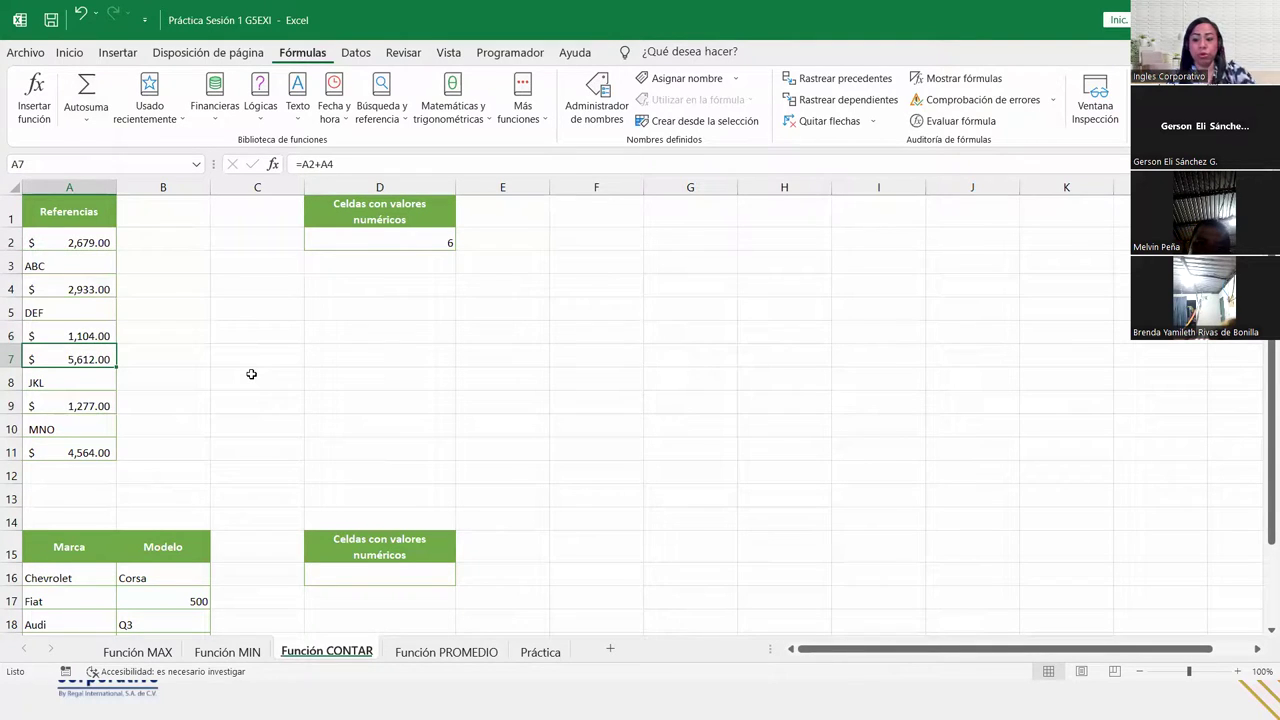
key(Delete)
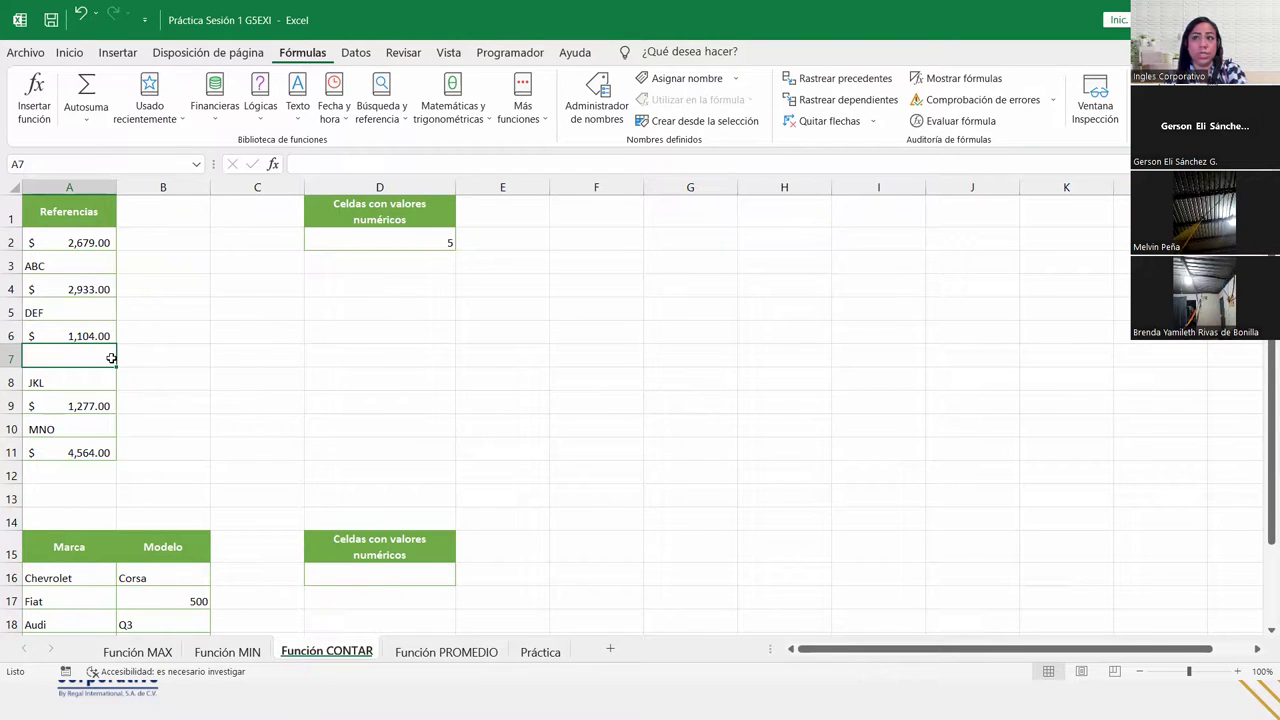
key(ctrl+z)
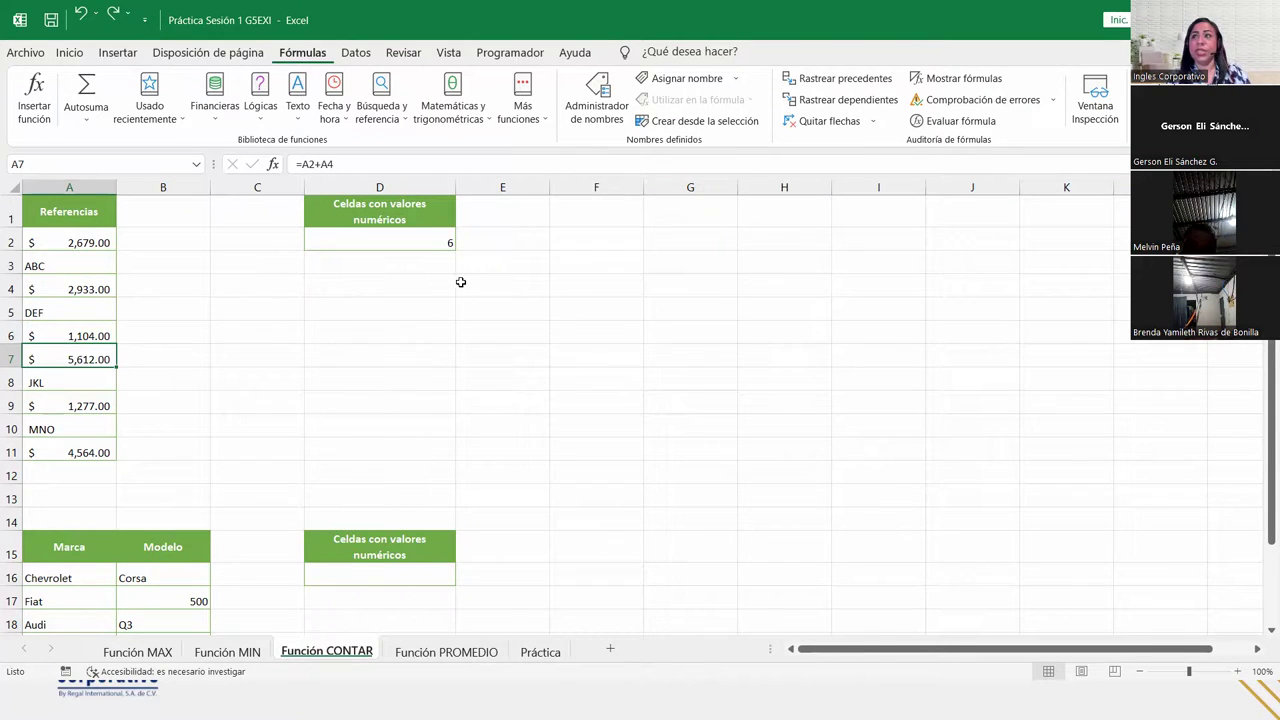
click(397, 247)
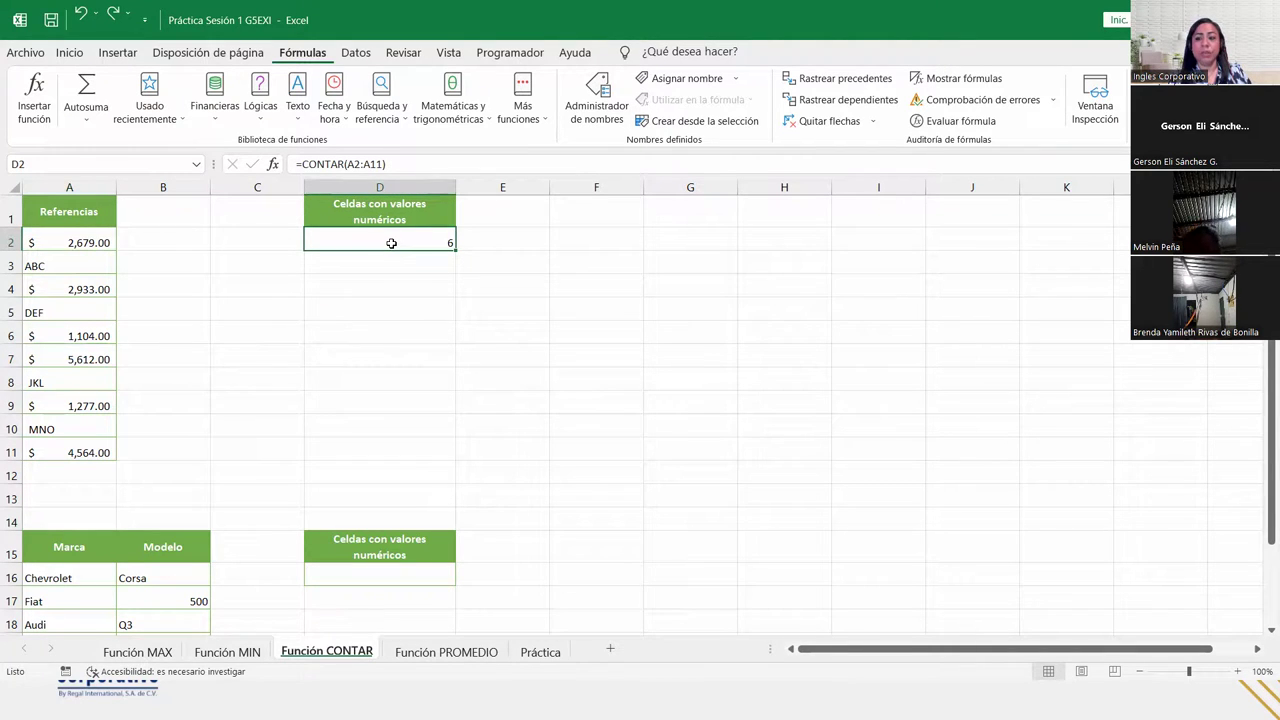
Step: Enter a CONTAR formula in D16 over the whole Marca and Modelo table, using the range A16:B22
scroll(397, 423, down, 3)
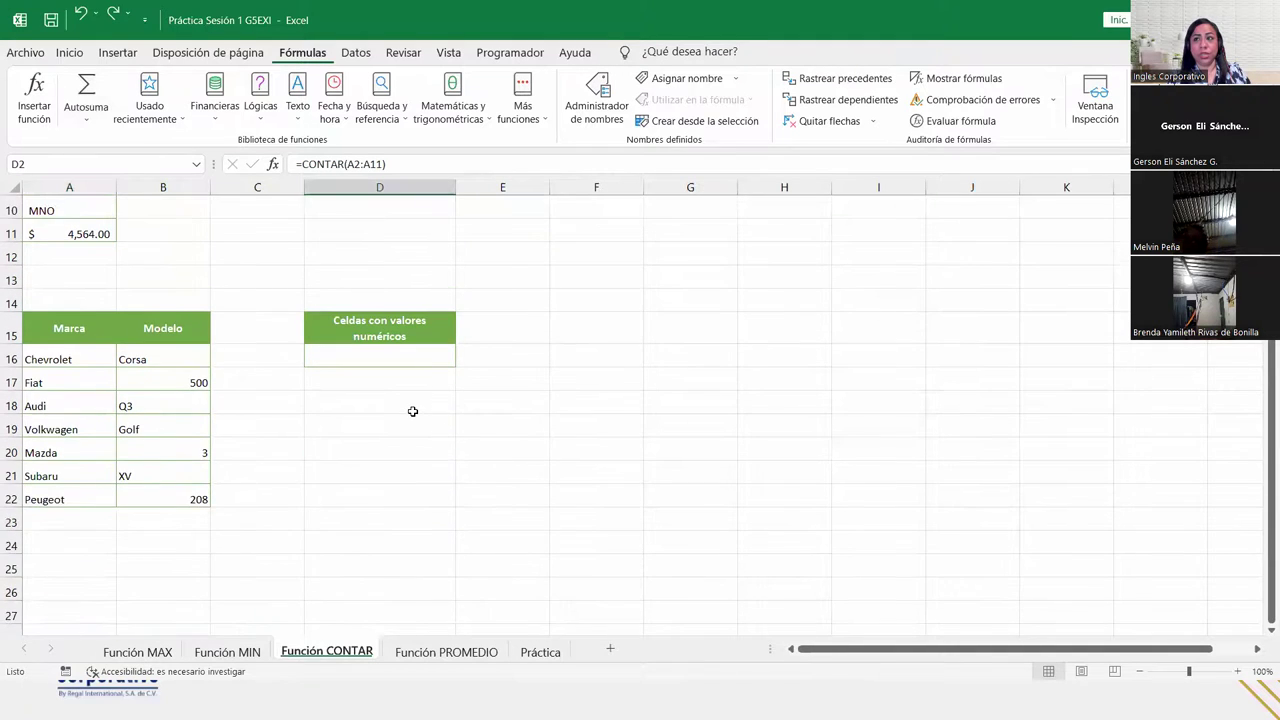
scroll(412, 410, down, 1)
click(401, 284)
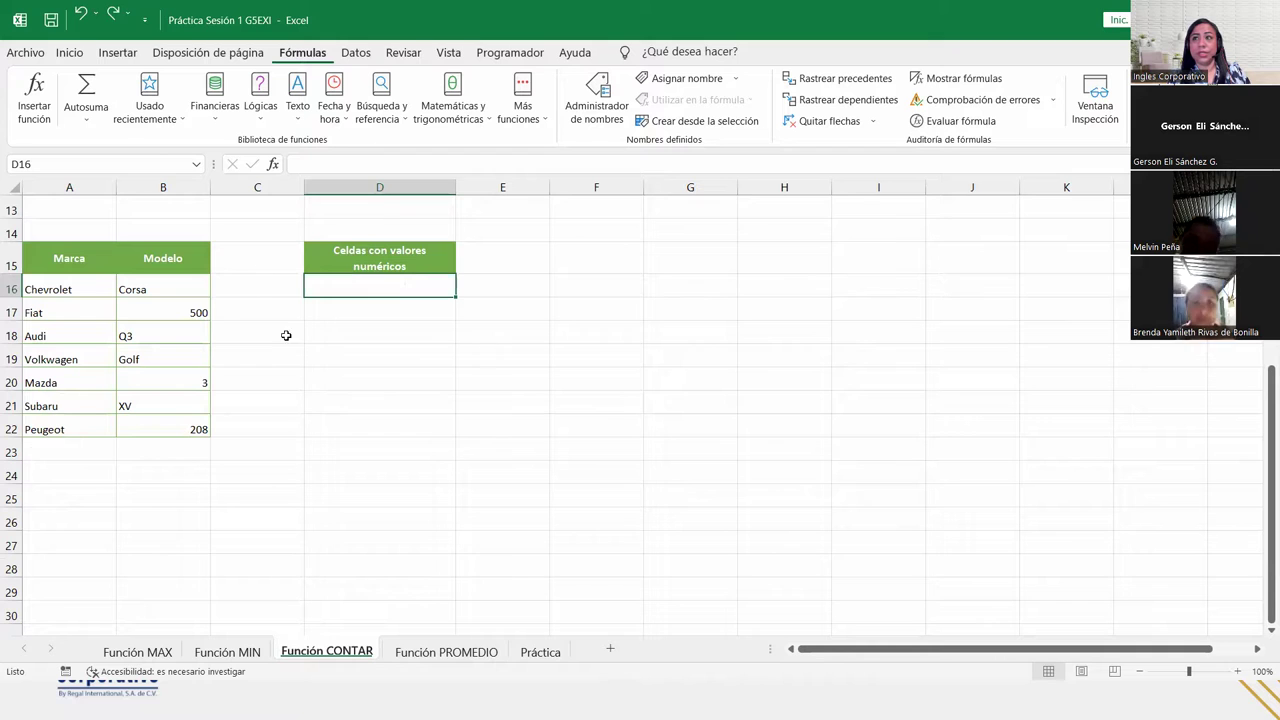
drag(64, 288, 170, 429)
click(407, 283)
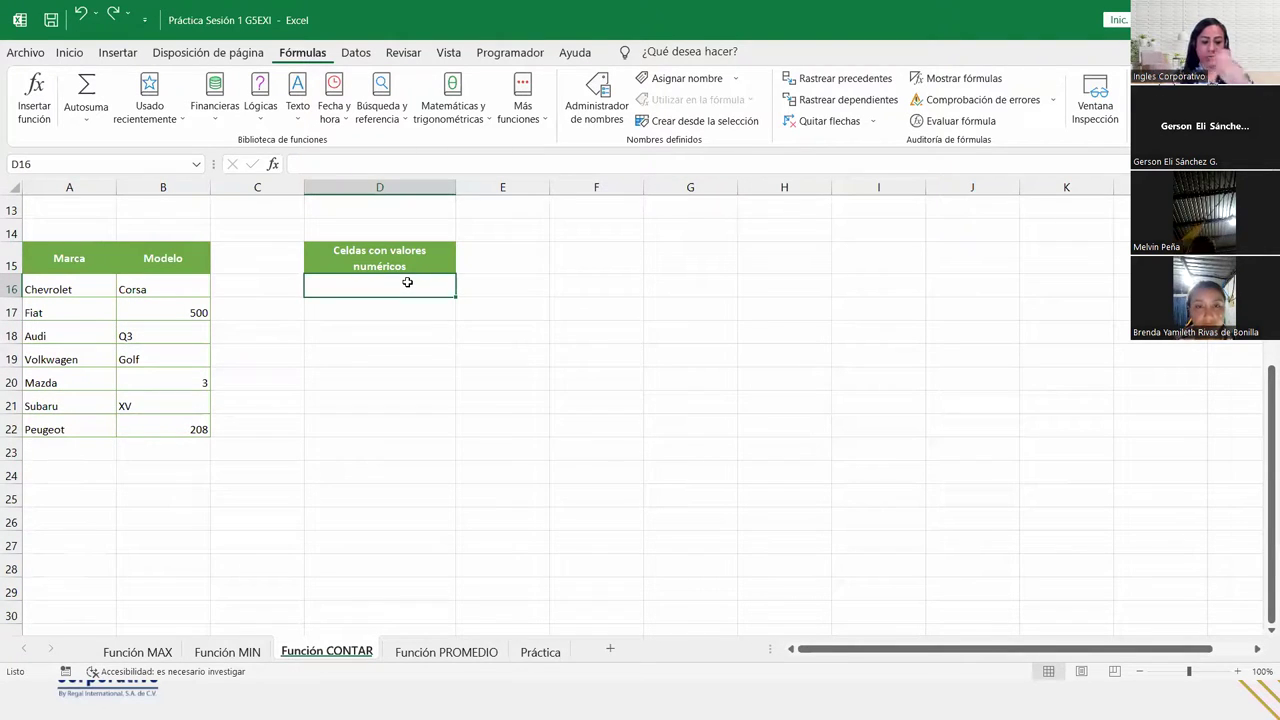
text(=contar)
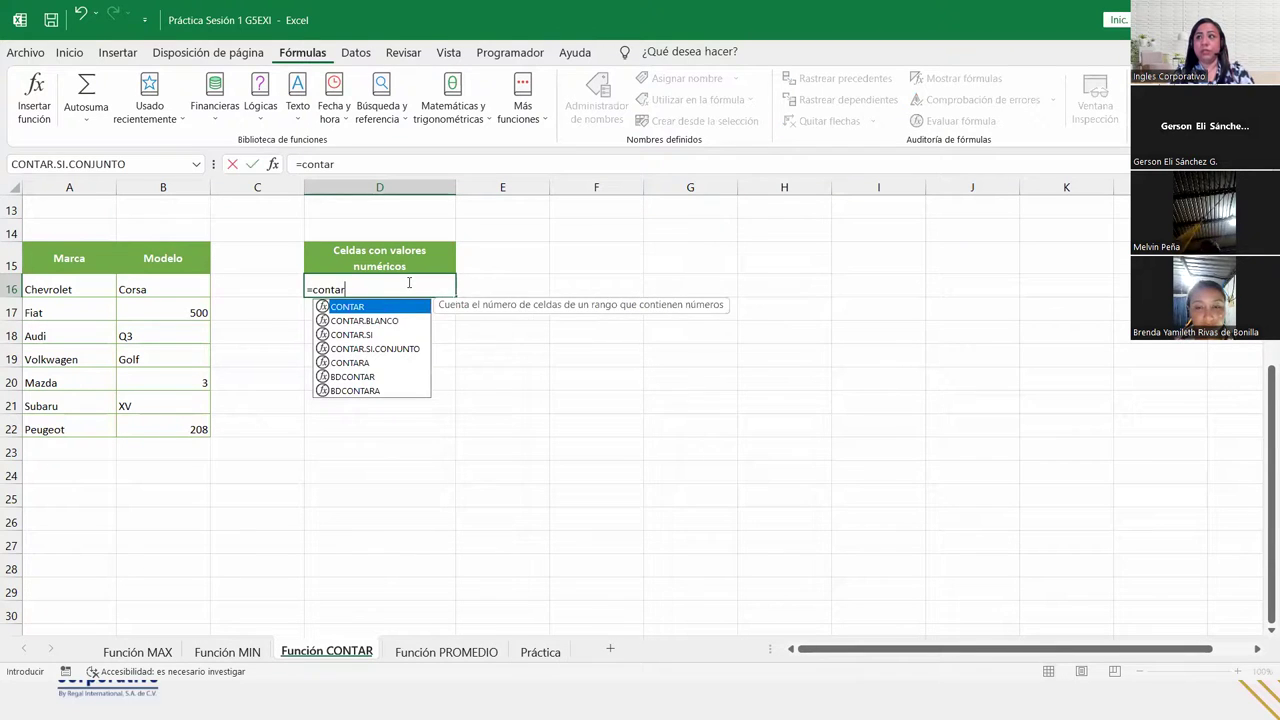
key(Tab)
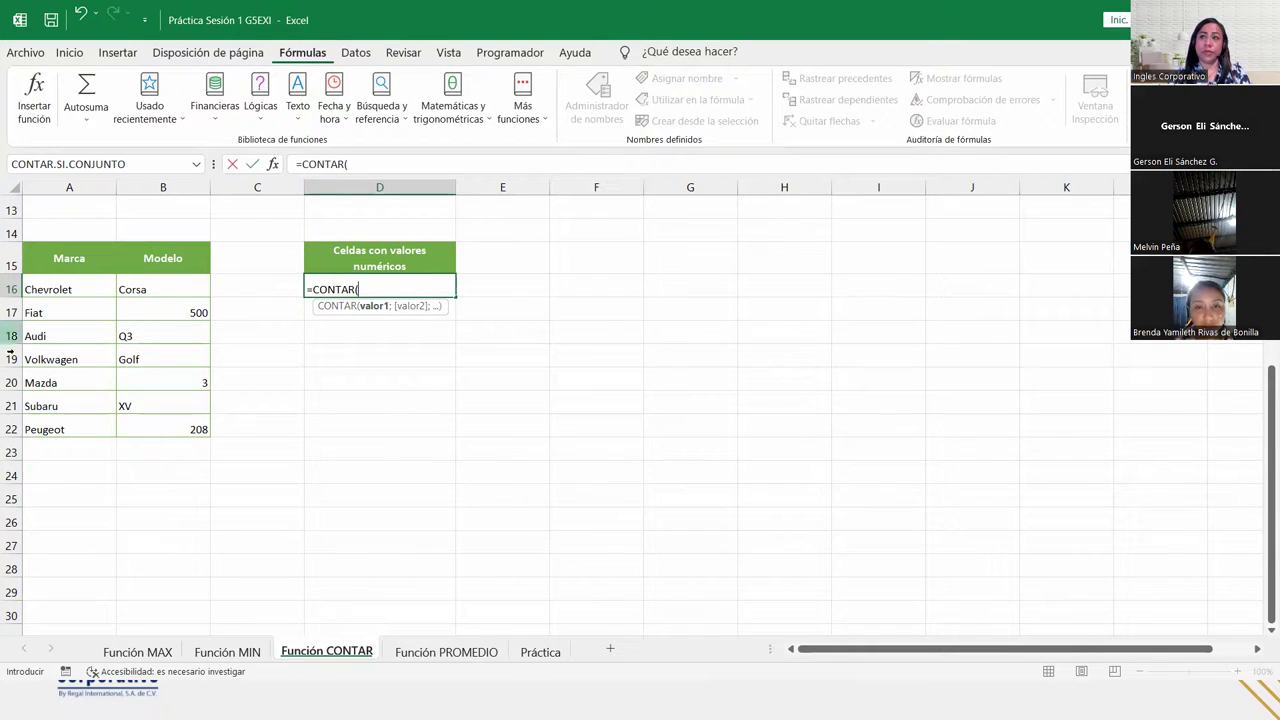
click(63, 289)
drag(117, 289, 171, 421)
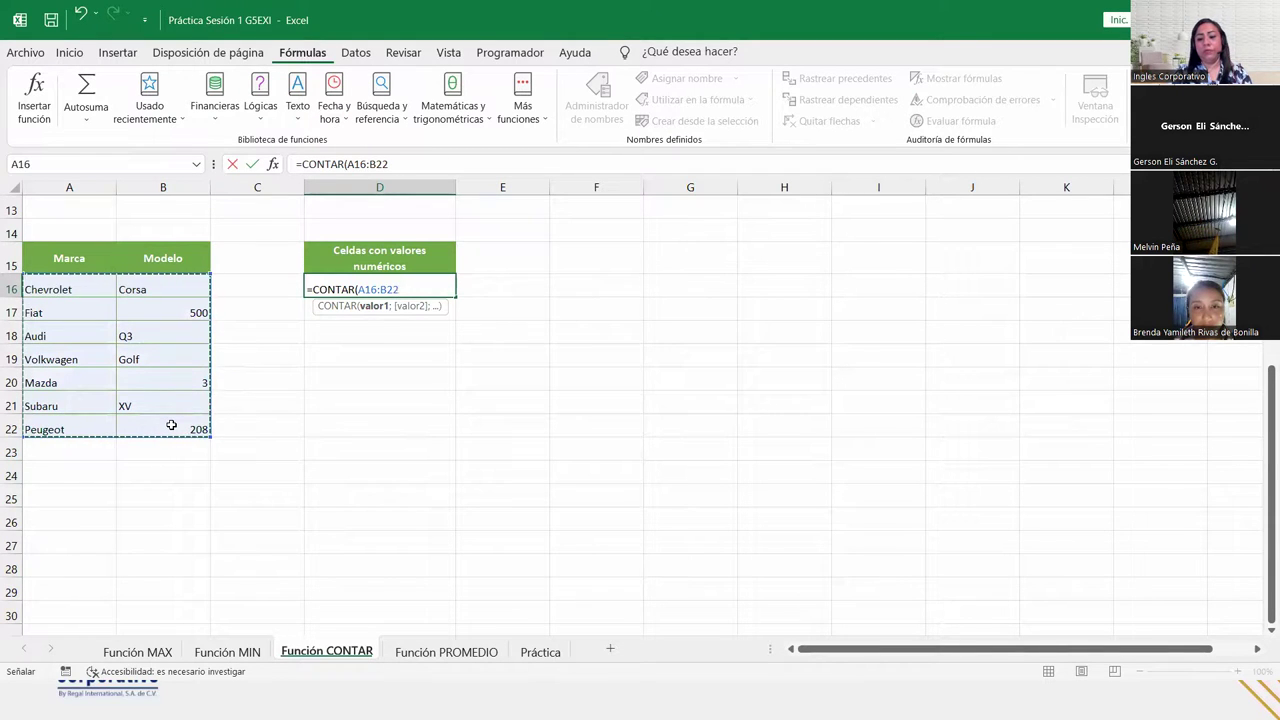
text())
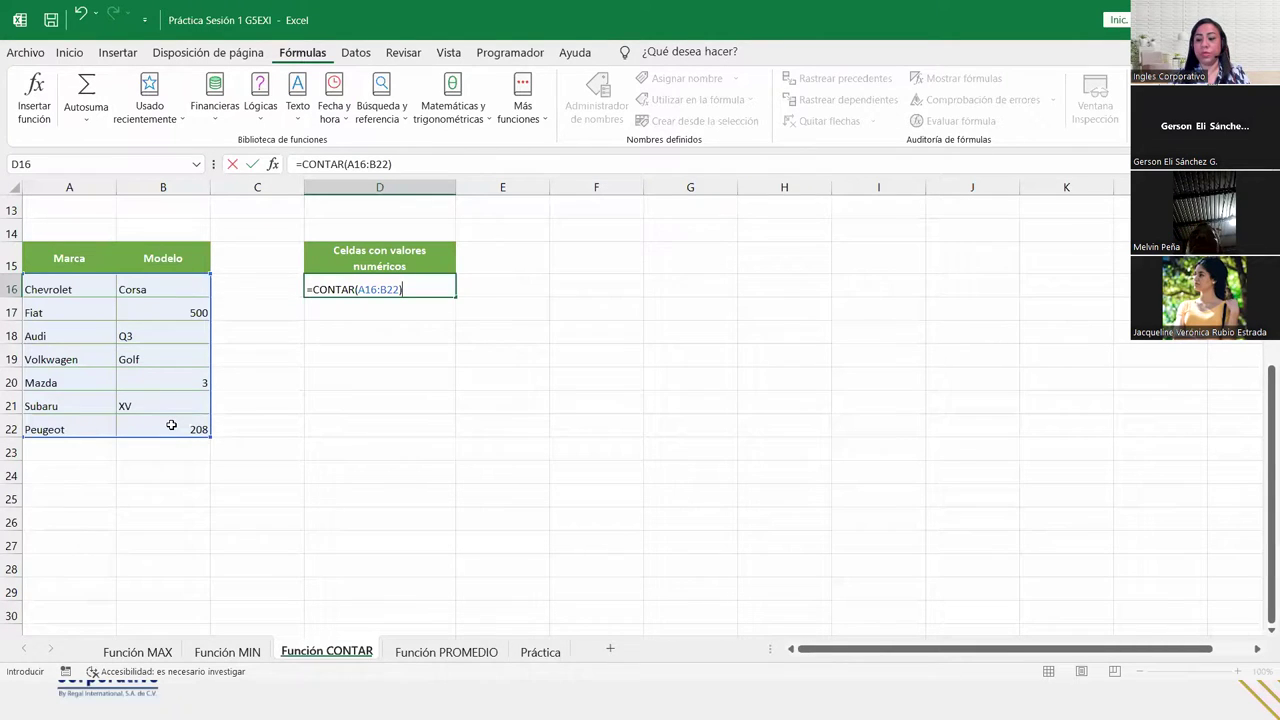
key(Return)
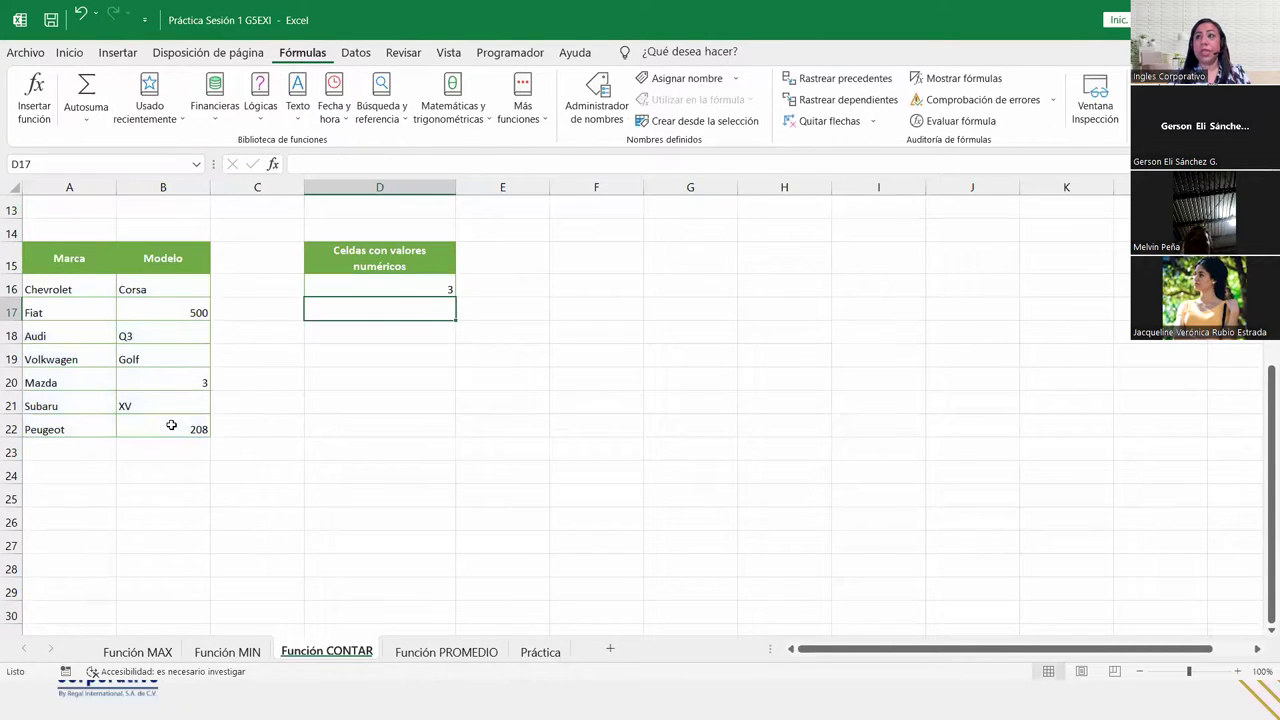
Step: Replace the brand in A16 with the word "tres" to test the count in D16, and undo the replacement
click(86, 290)
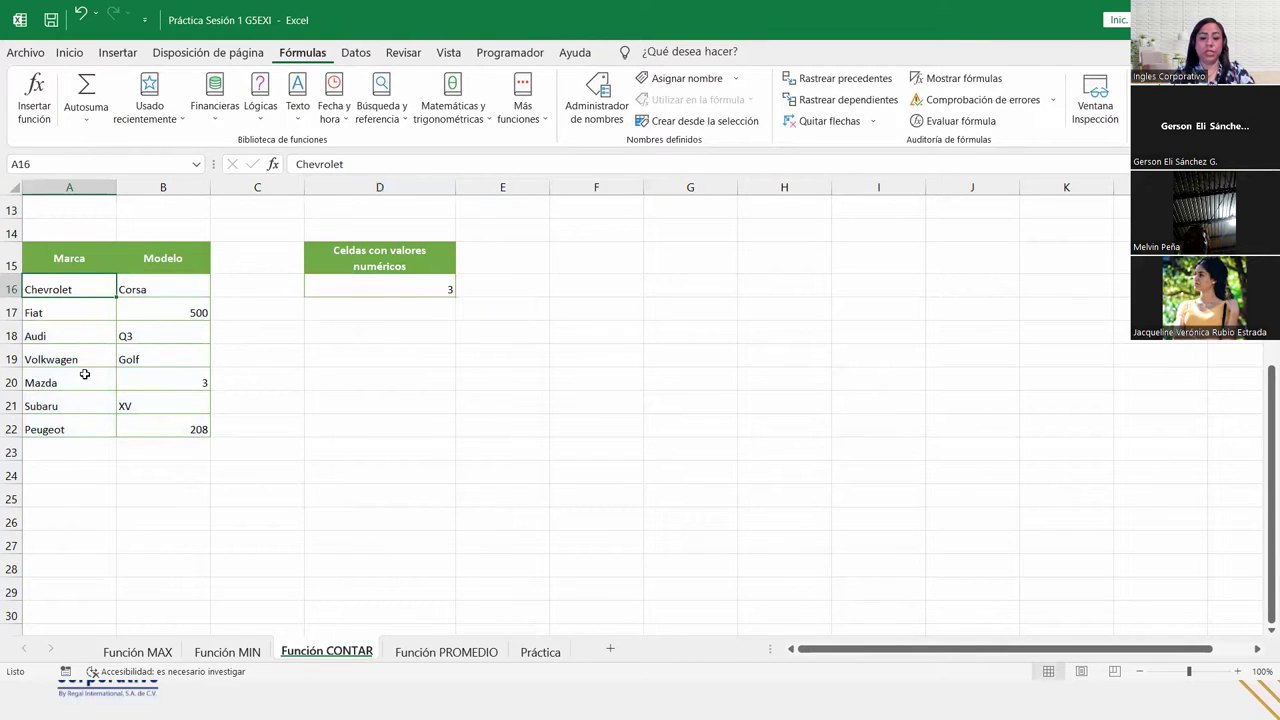
text(tres)
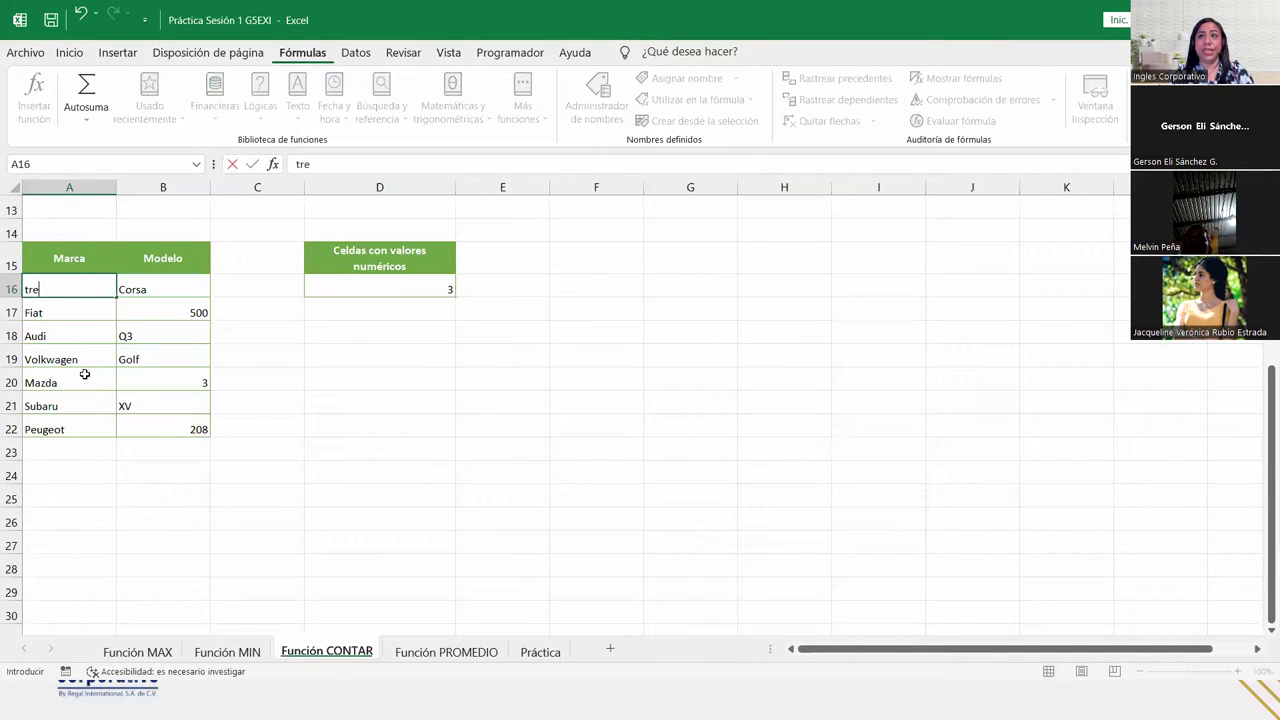
key(Return)
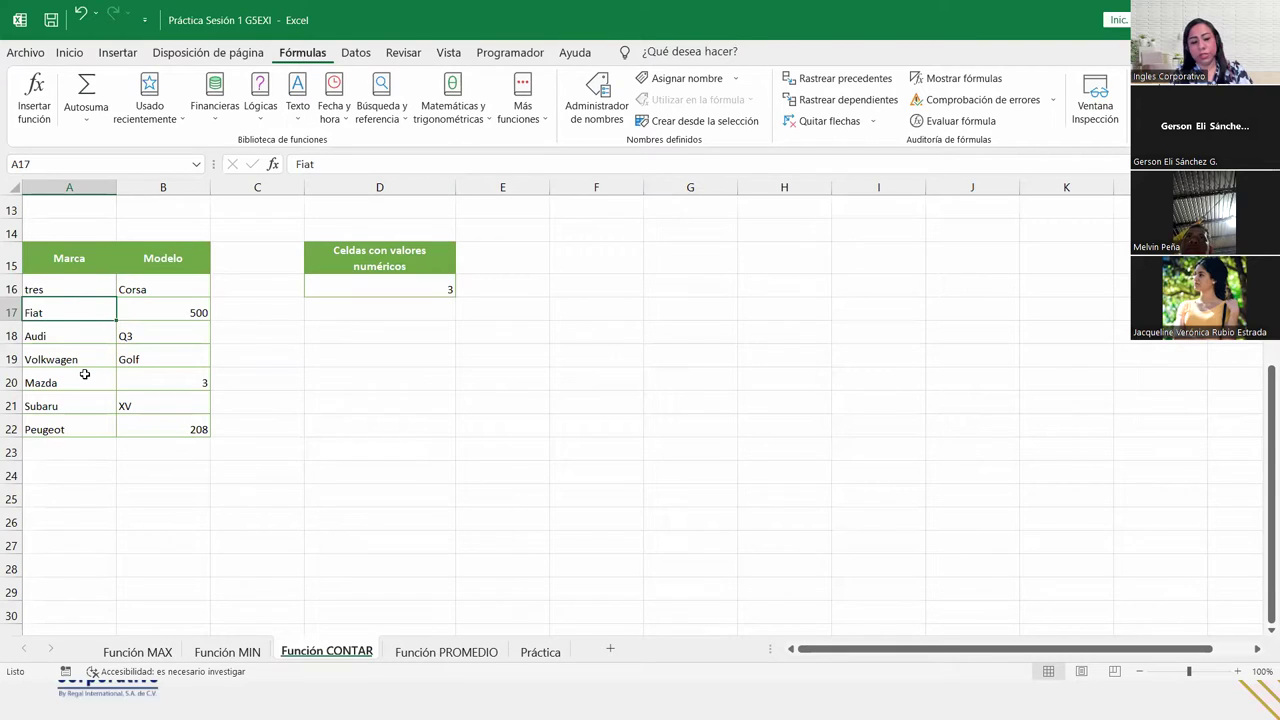
key(ctrl+z)
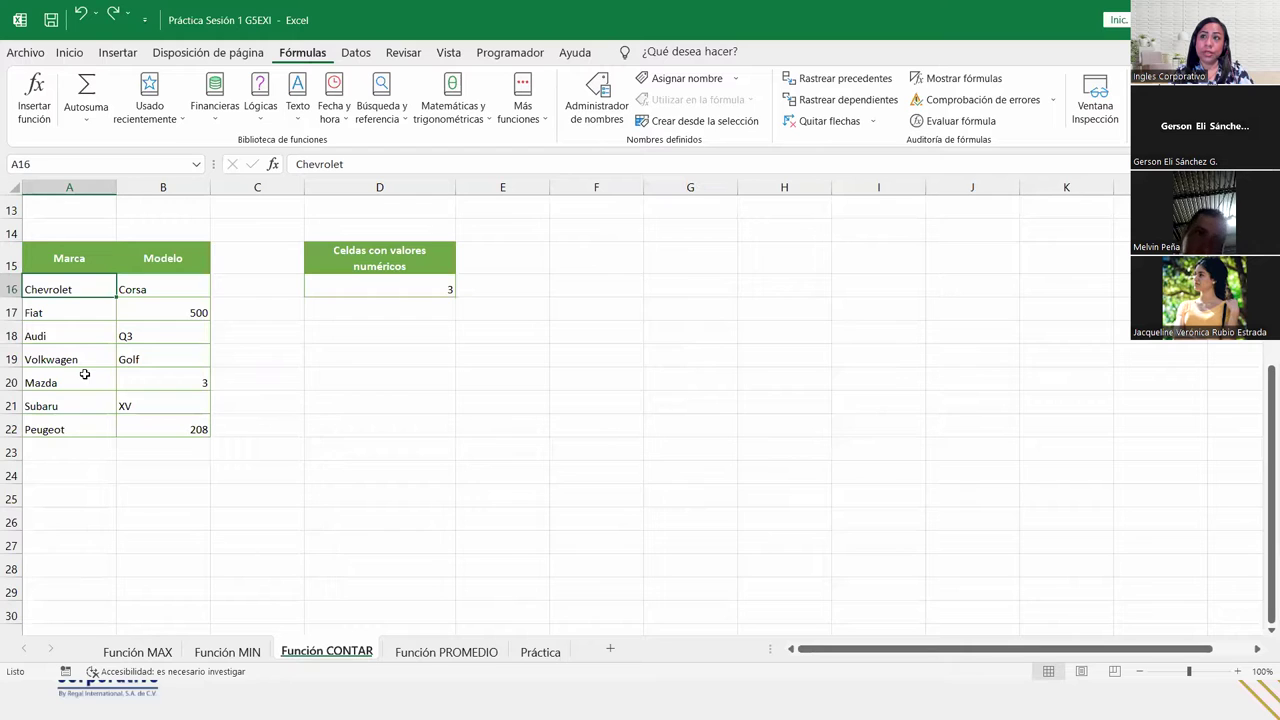
Step: Clear Mazda's model number in B20, compare the count in D16 with the remaining numeric models, and undo the deletion
click(158, 334)
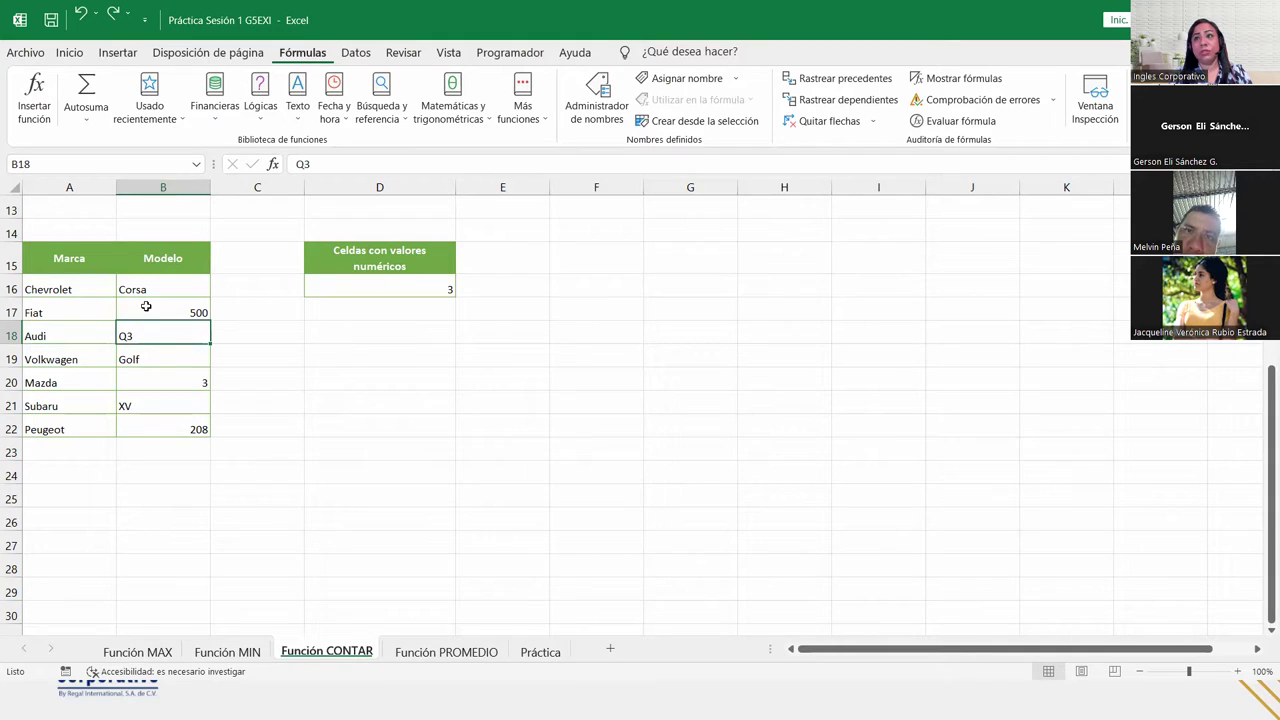
click(189, 382)
key(Delete)
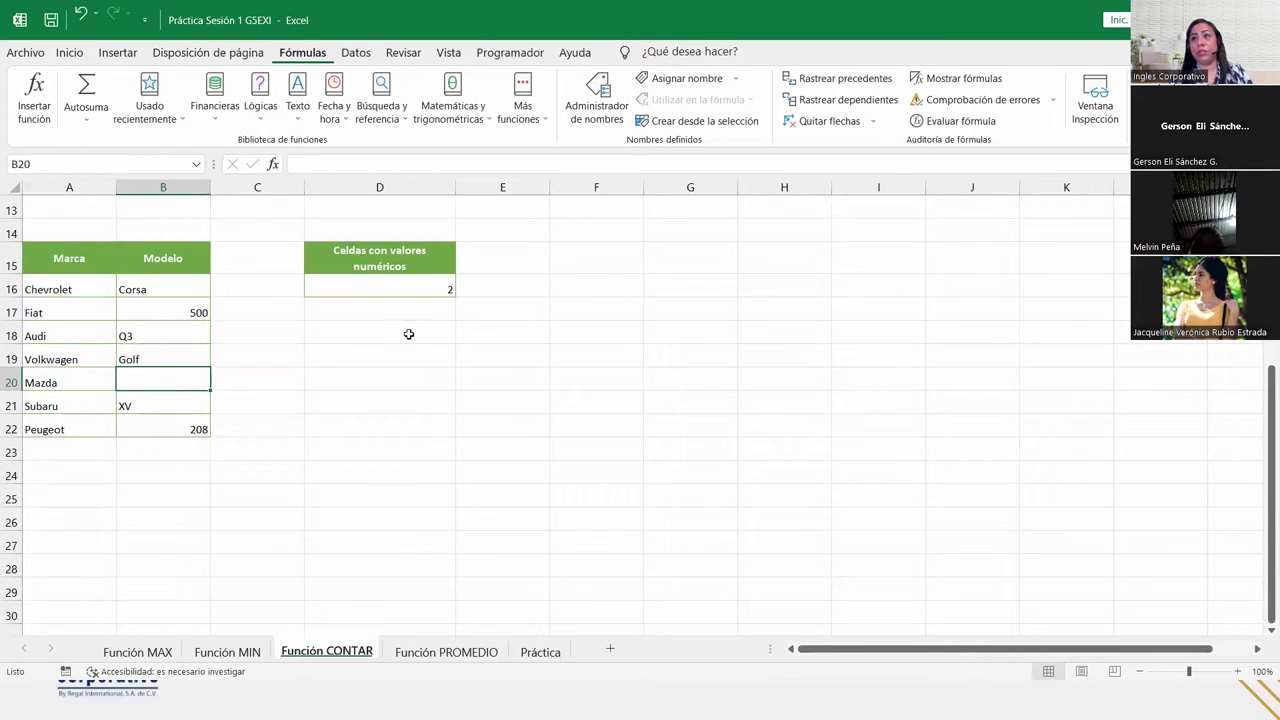
click(414, 281)
click(192, 308)
click(189, 431)
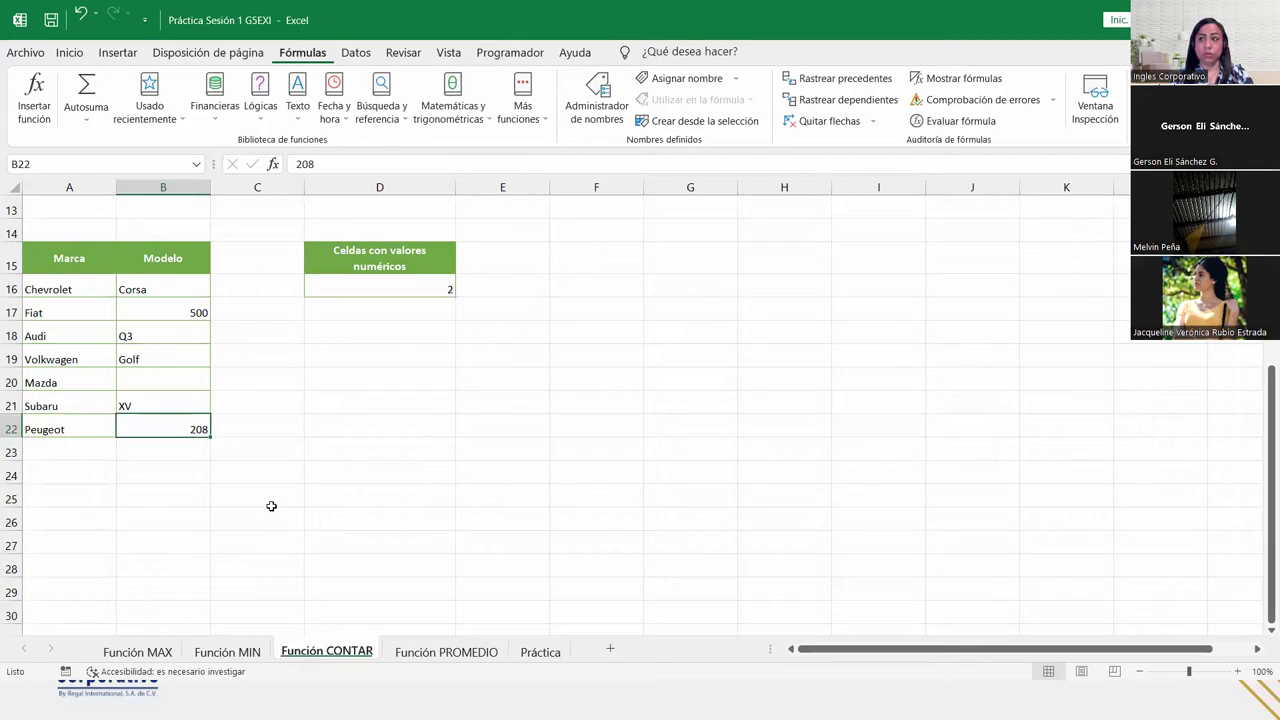
key(ctrl+z)
scroll(420, 546, up, 4)
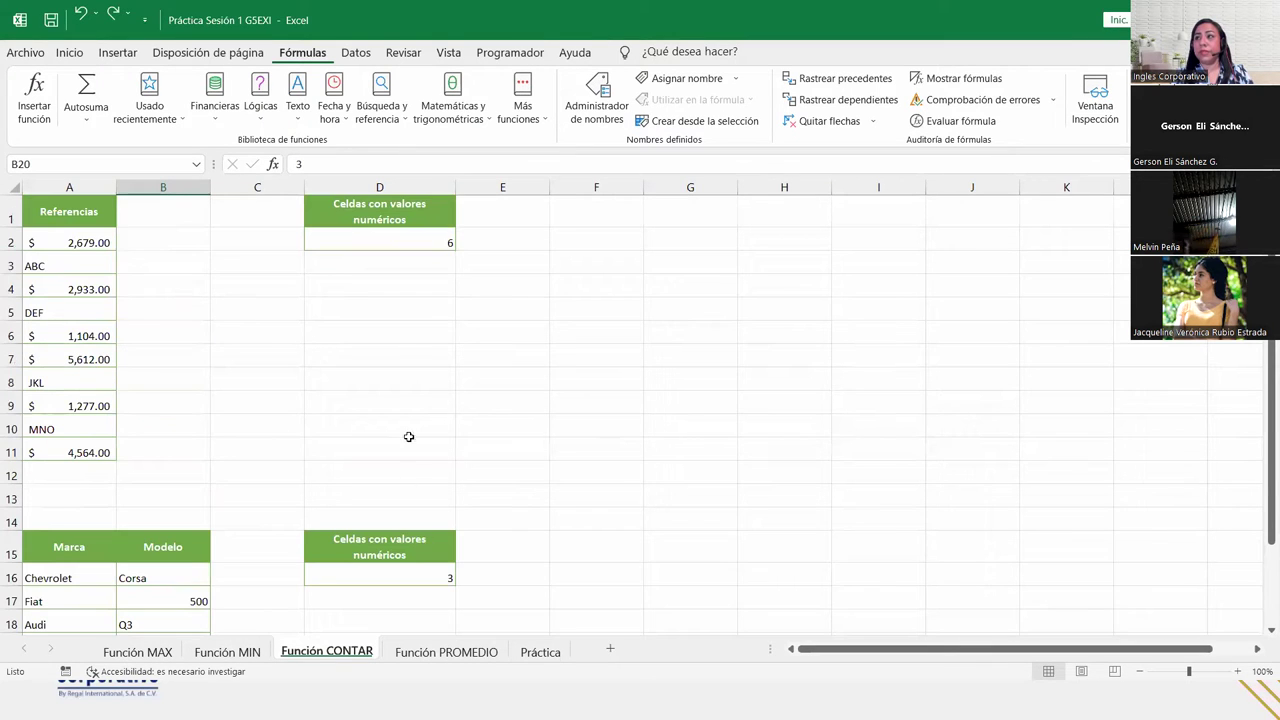
scroll(412, 371, down, 5)
scroll(412, 371, up, 5)
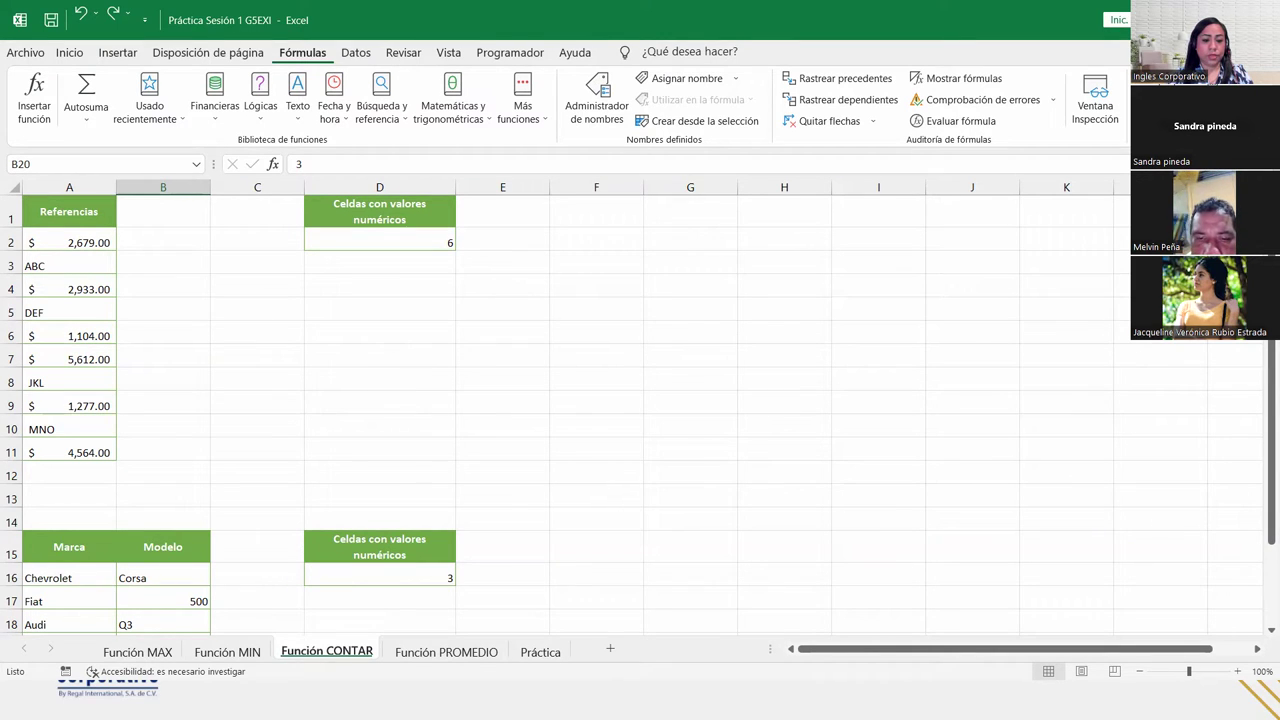
Step: Switch to the presentation, advance it to the FUNCIÓN PROMEDIO slide, and return to the Excel workbook
key(shift+F5)
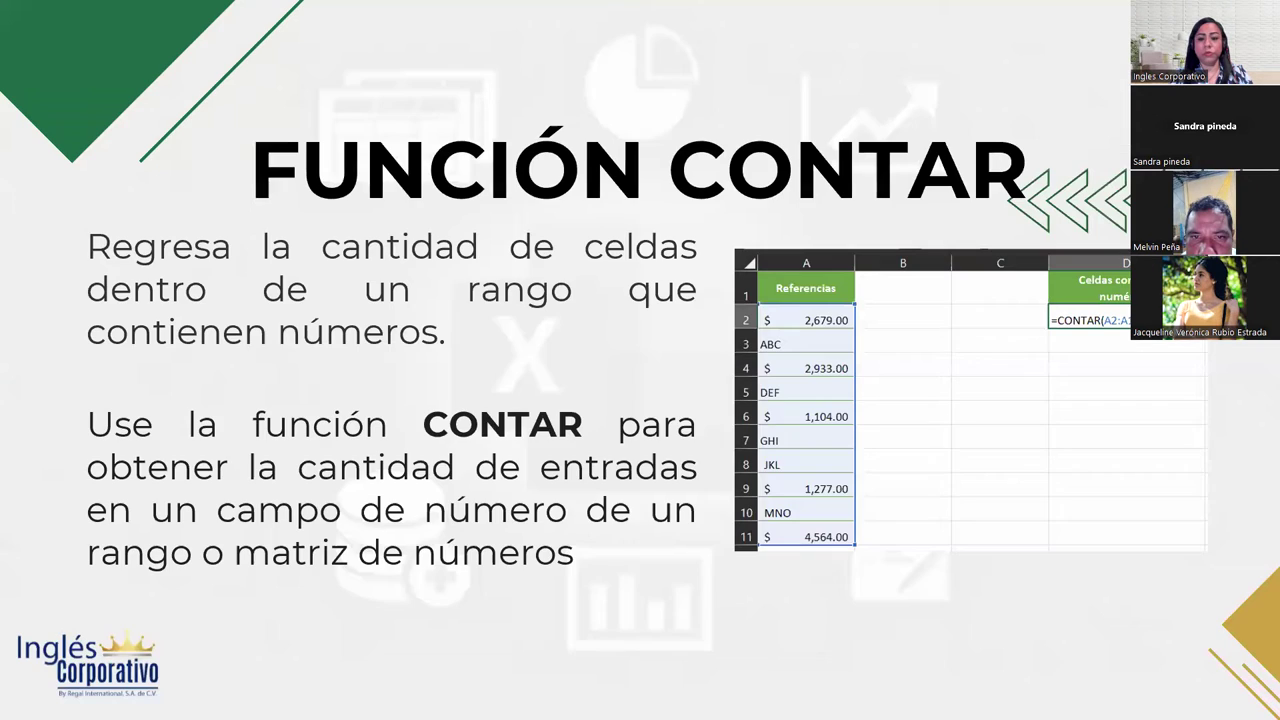
key(Right)
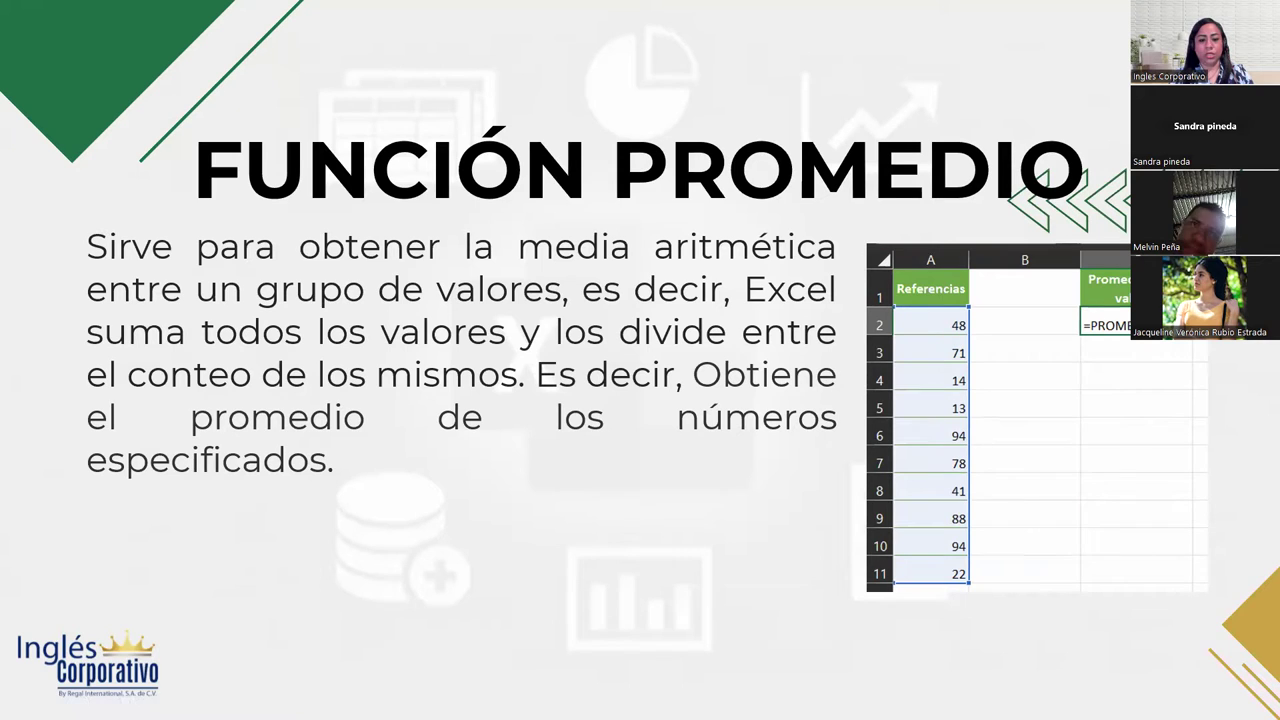
key(alt+Tab)
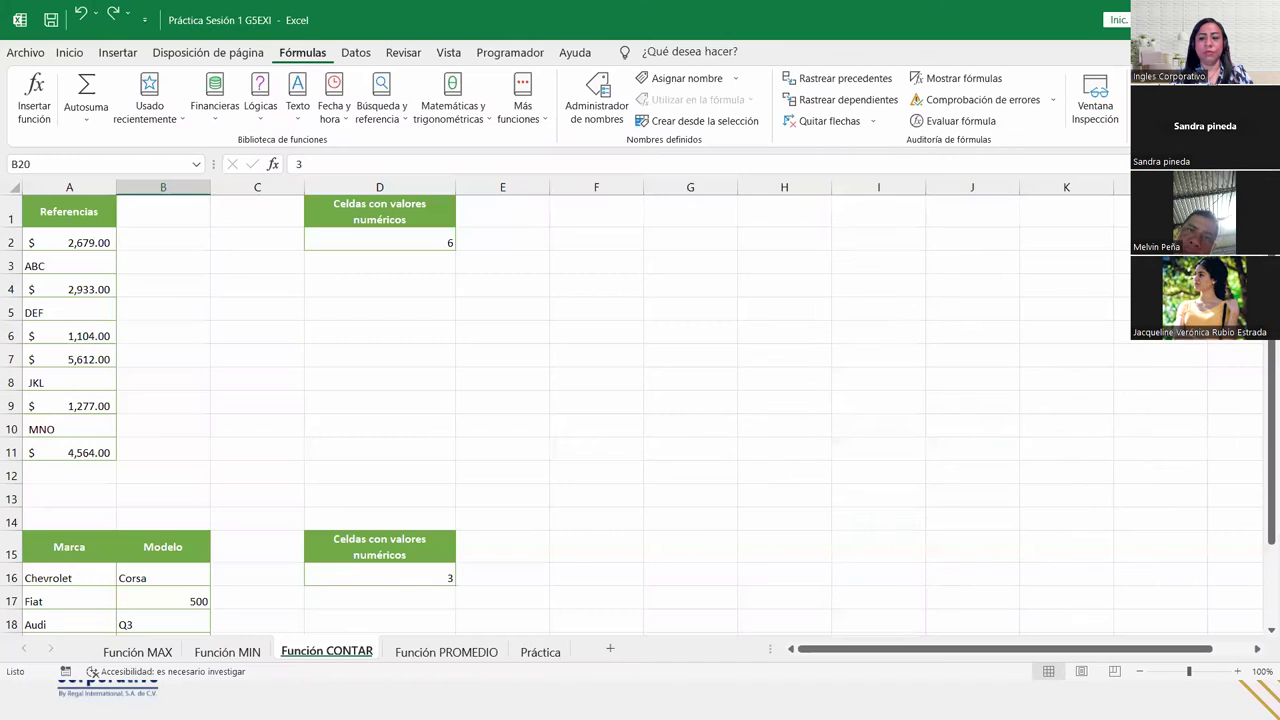
Step: On the Función PROMEDIO sheet, average the Referencias values in C2 with a PROMEDIO formula over A2:A11
click(437, 652)
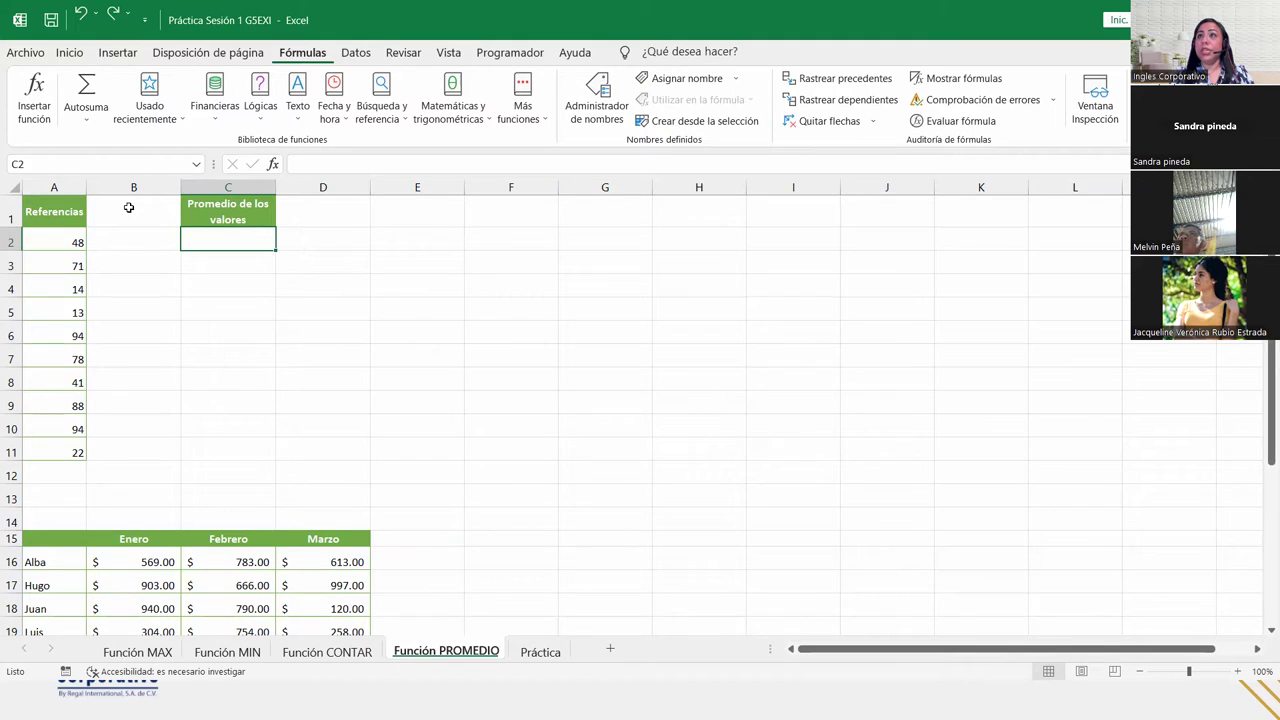
click(89, 122)
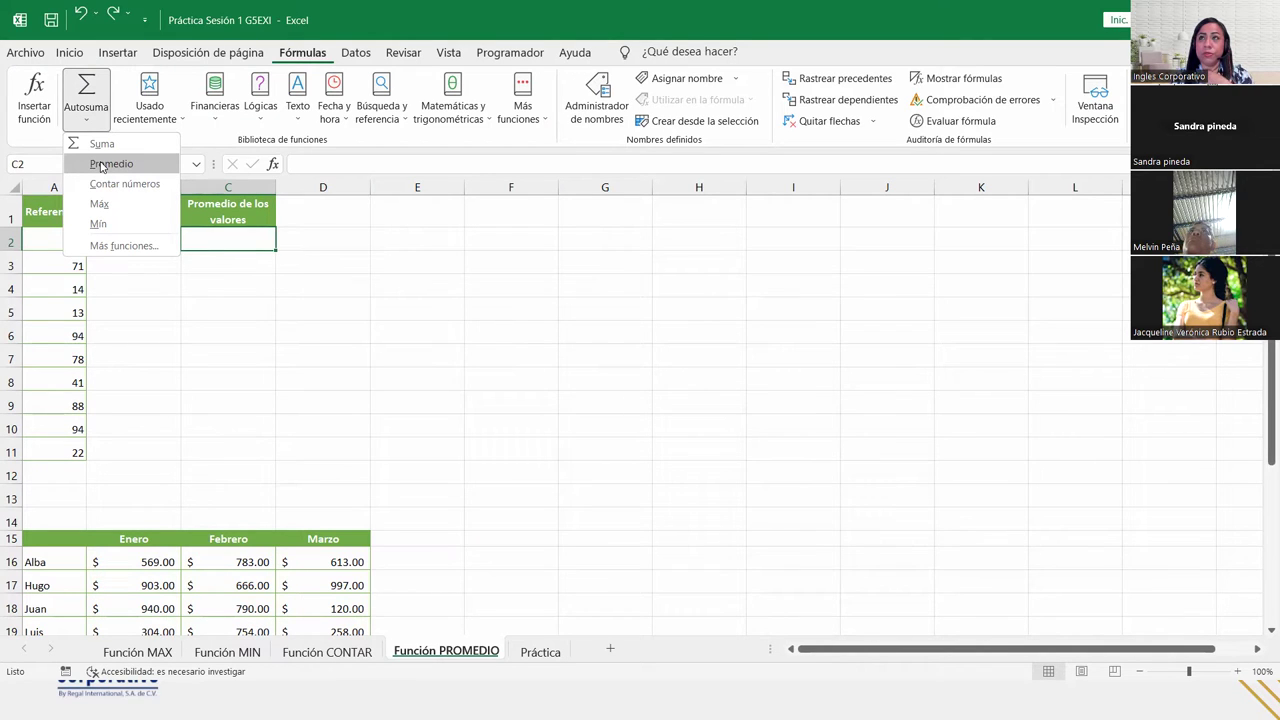
click(101, 166)
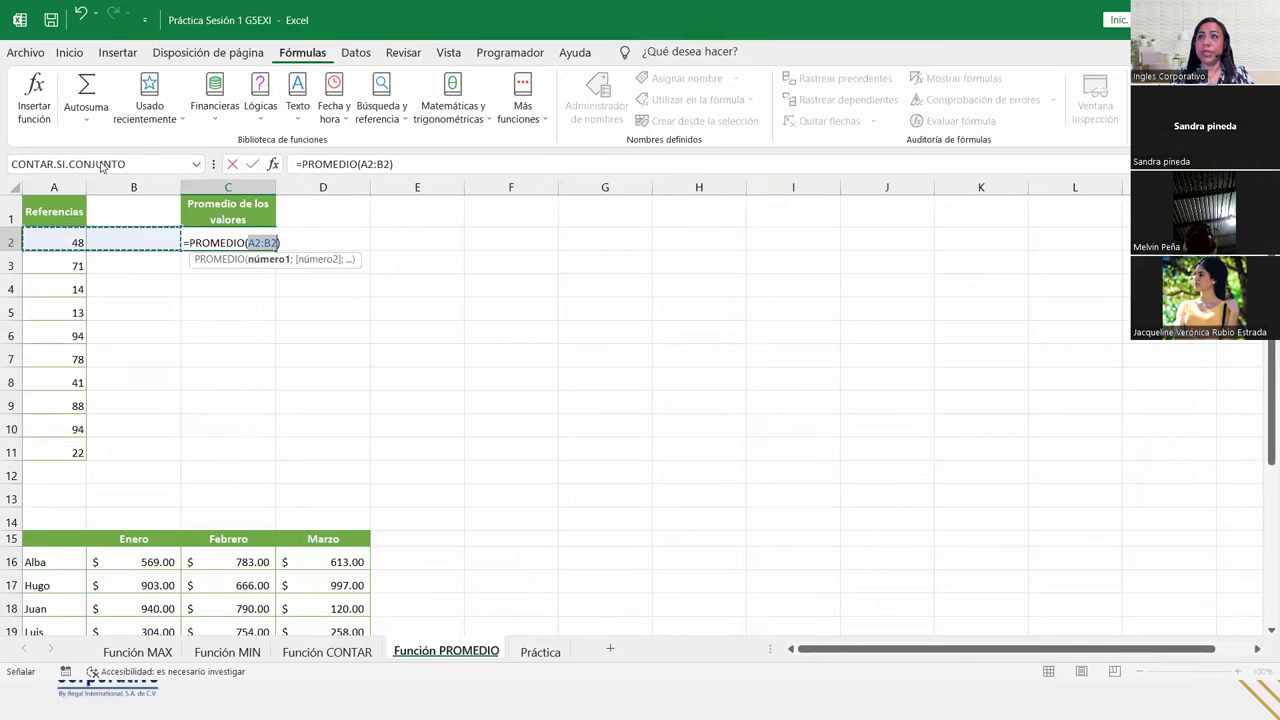
drag(72, 240, 69, 449)
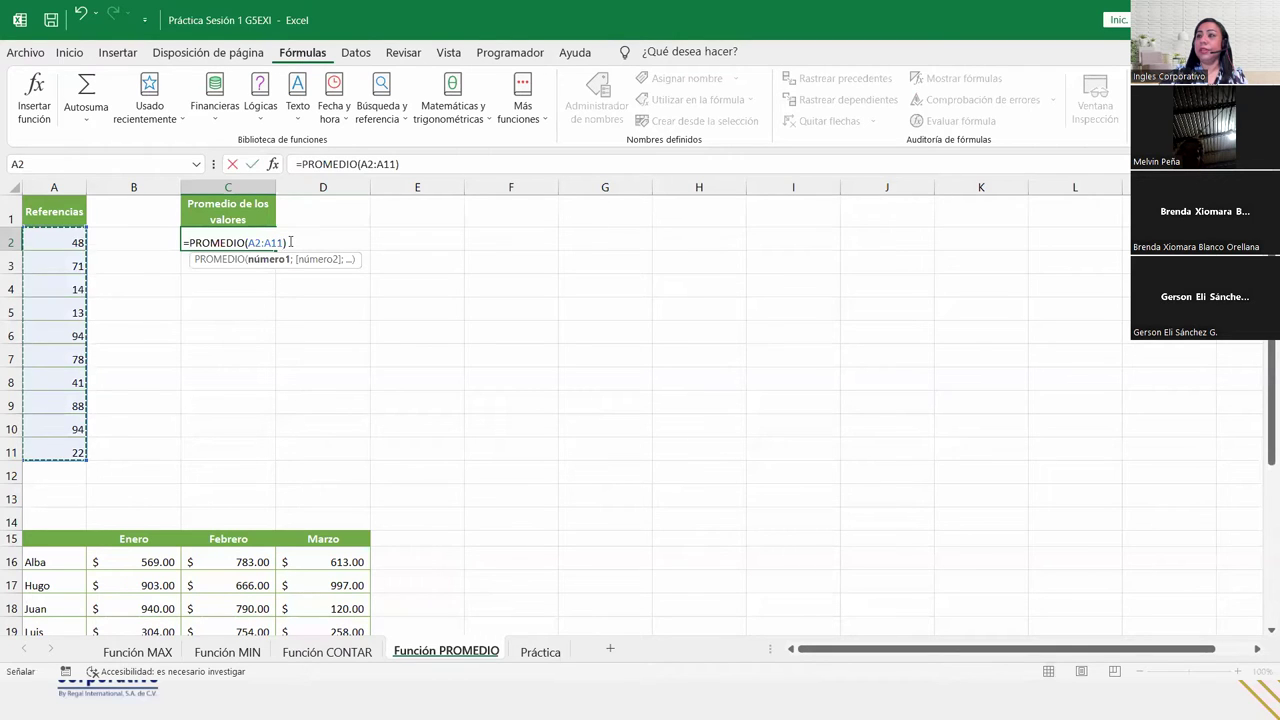
key(Return)
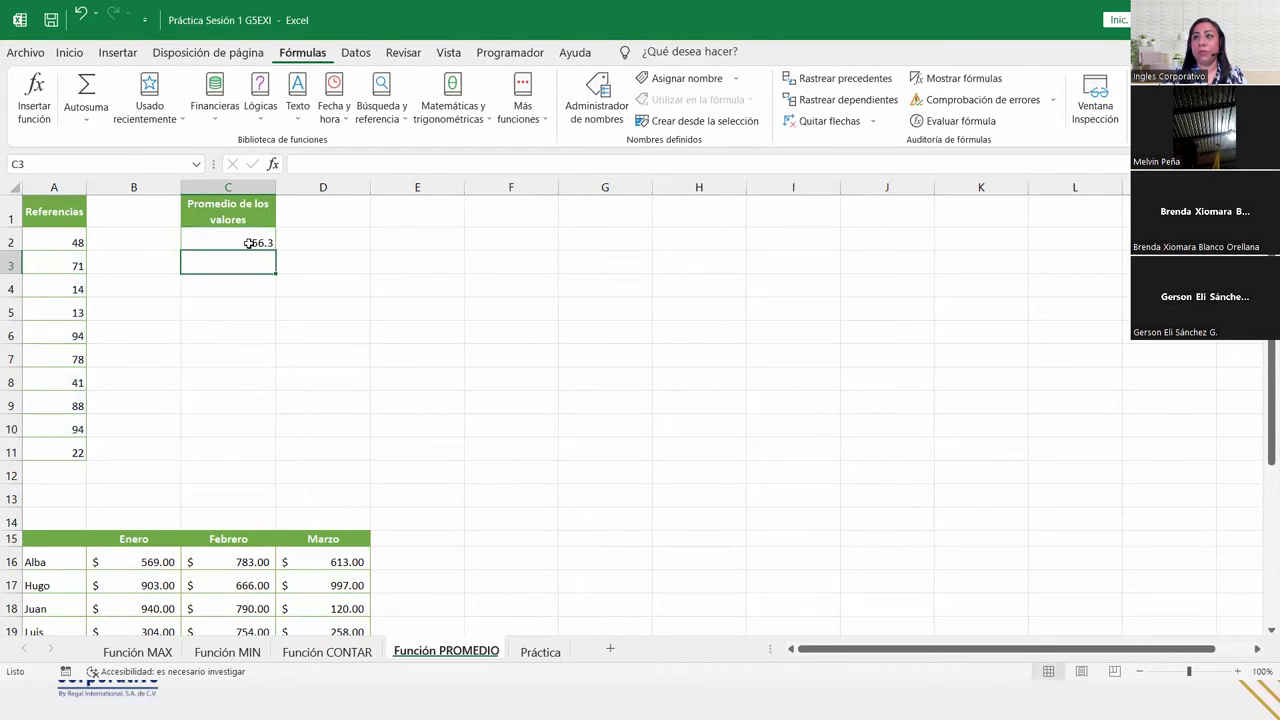
click(250, 242)
Step: Calculate the Promedio Enero in C26 by inserting the PROMEDIO function from AutoSum over the range B16:B23
scroll(338, 460, down, 2)
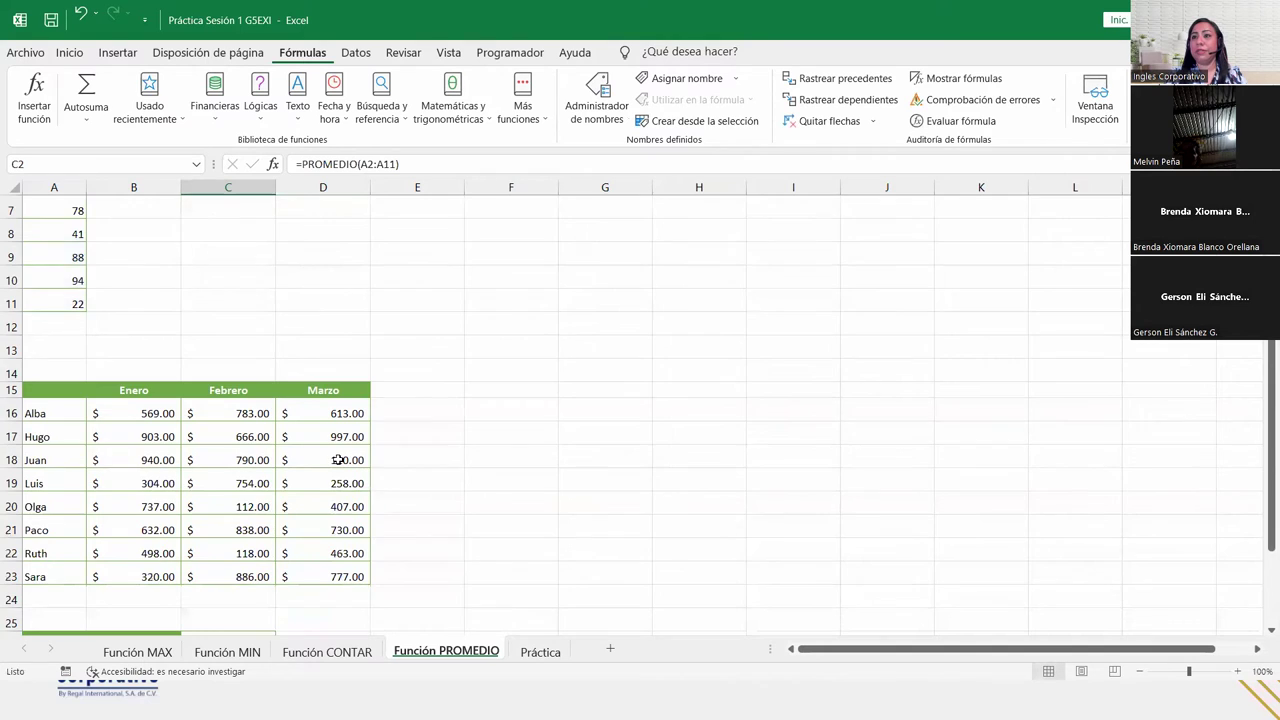
scroll(338, 460, down, 2)
click(231, 509)
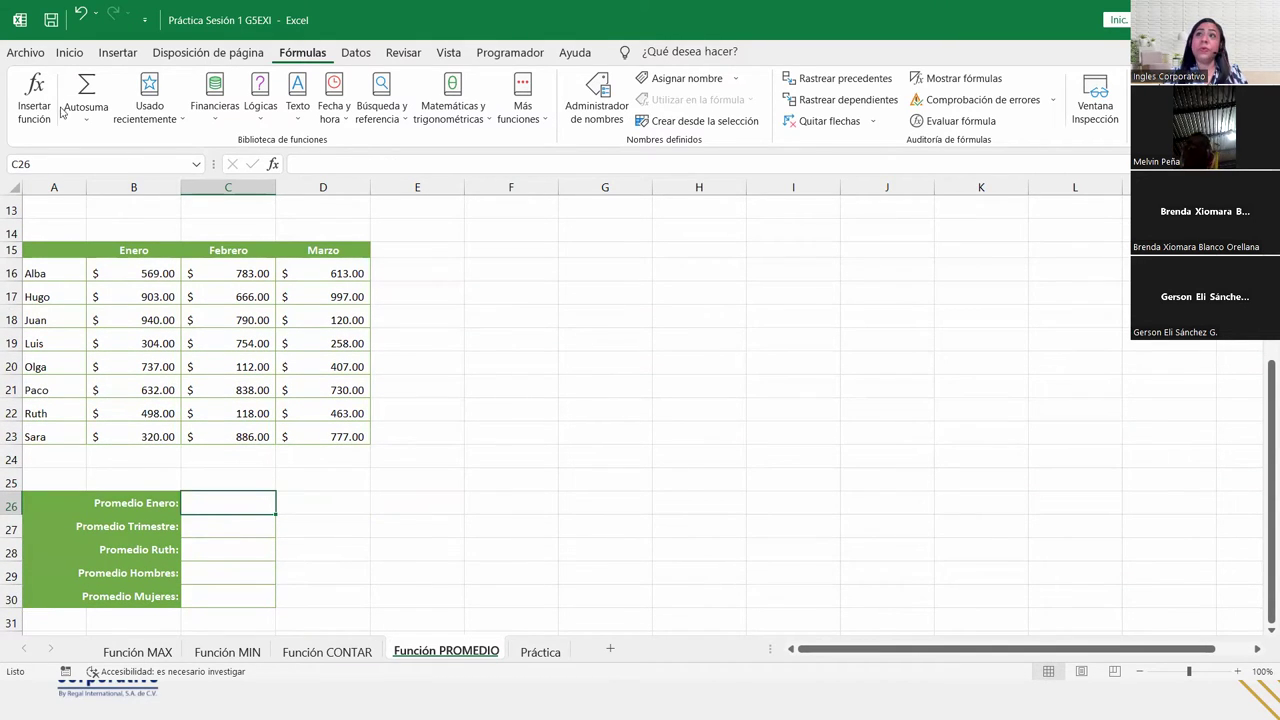
click(93, 122)
click(111, 163)
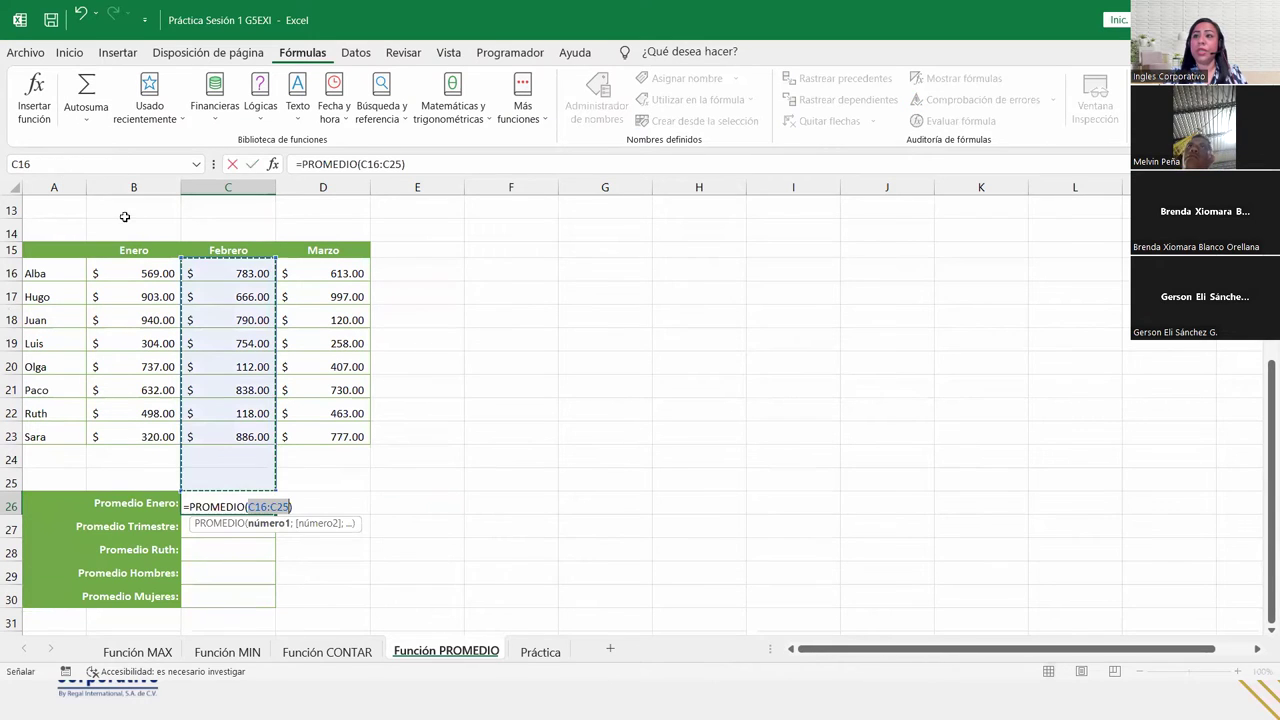
drag(140, 270, 156, 430)
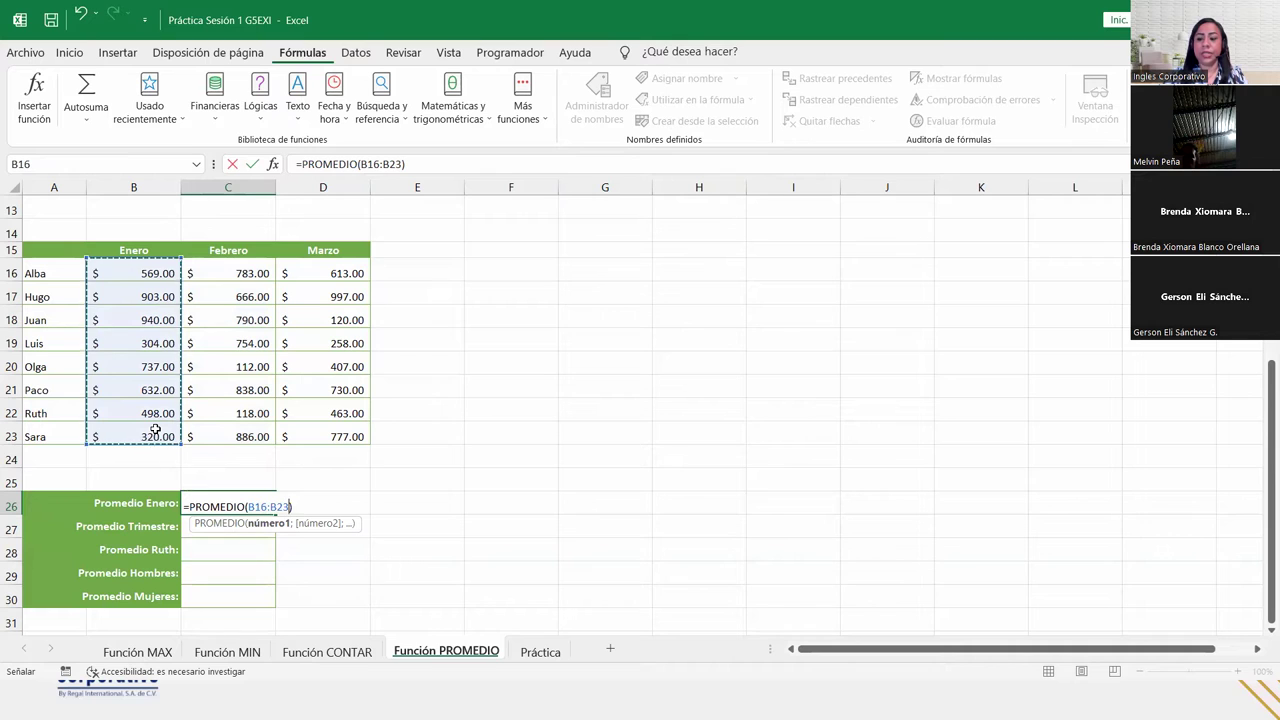
key(Return)
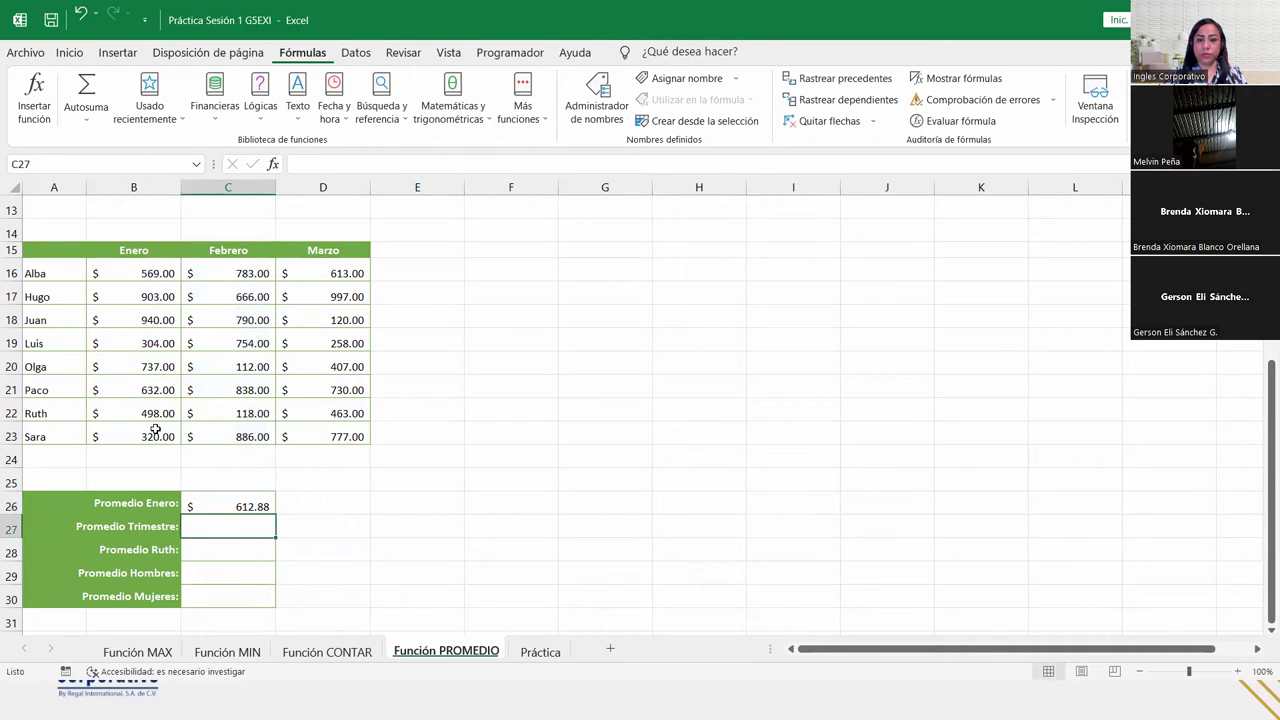
click(222, 502)
click(104, 122)
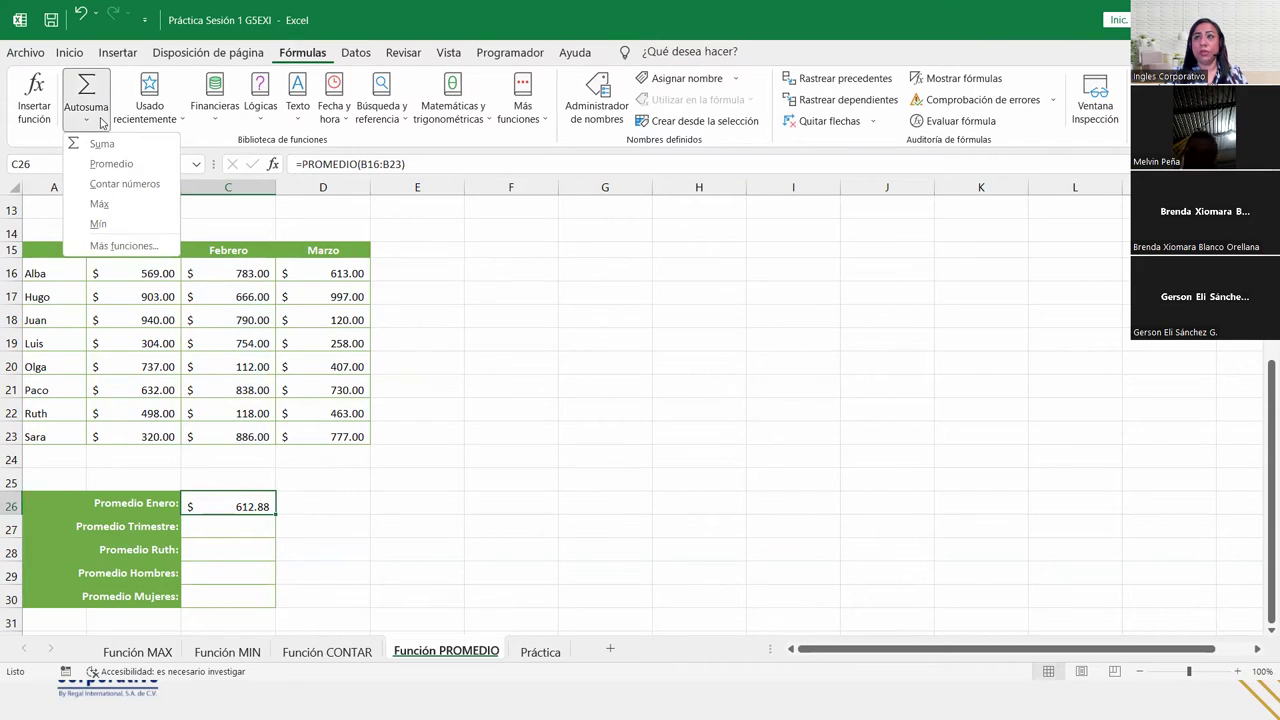
scroll(250, 505, up, 1)
click(240, 503)
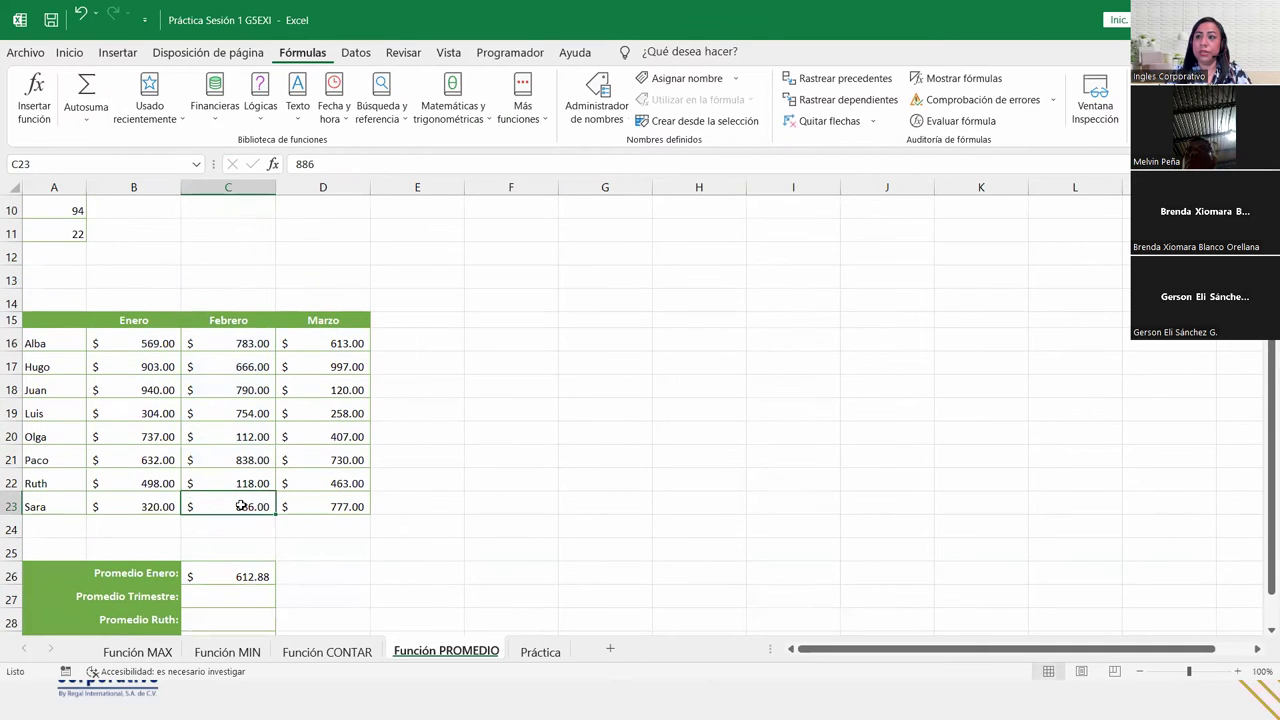
Step: Re-enter the Promedio Enero formula in C26 by hand as =PROMEDIO(B16:B23), choosing PROMEDIO from the function suggestions
click(257, 574)
scroll(260, 570, down, 2)
key(F2)
text(=promed)
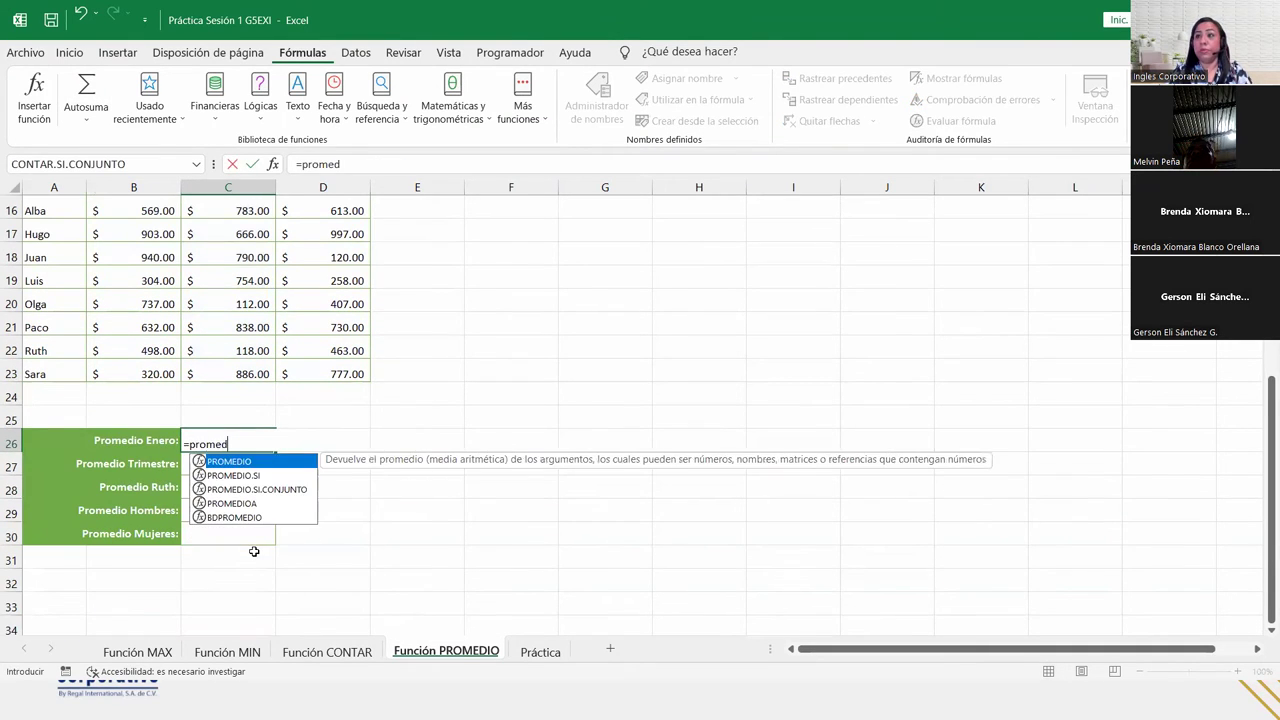
key(Tab)
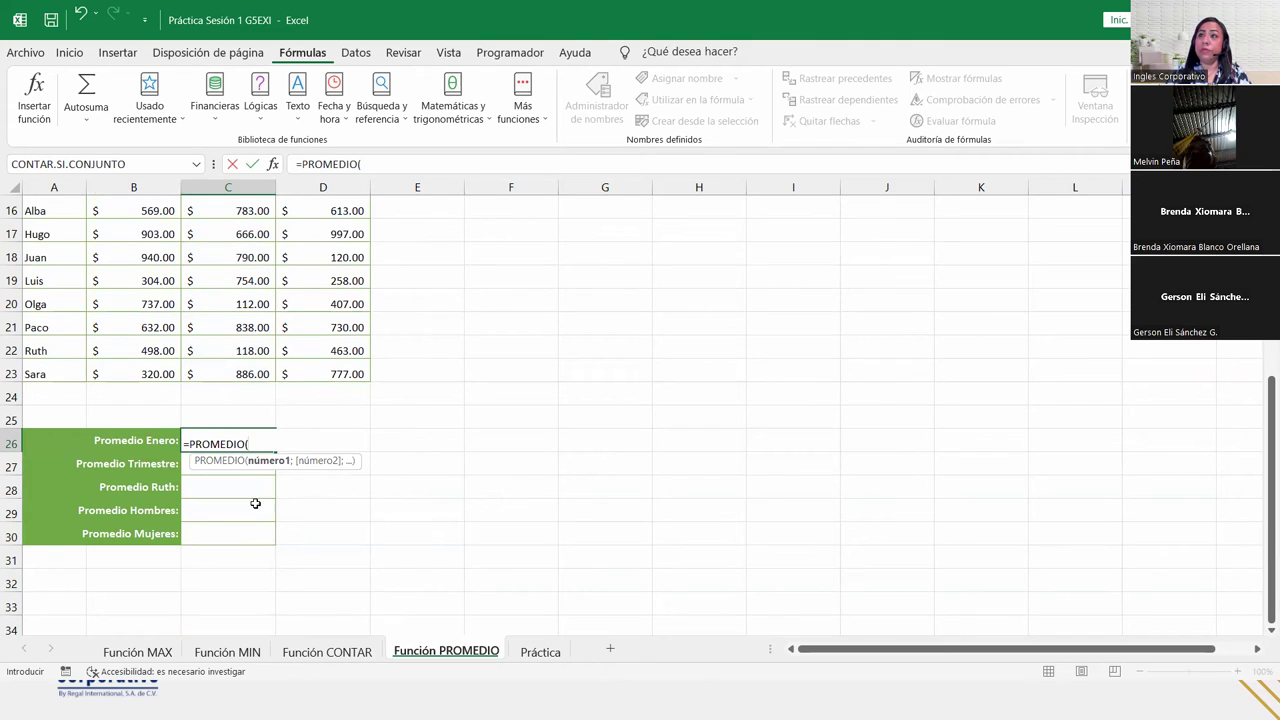
scroll(125, 300, up, 1)
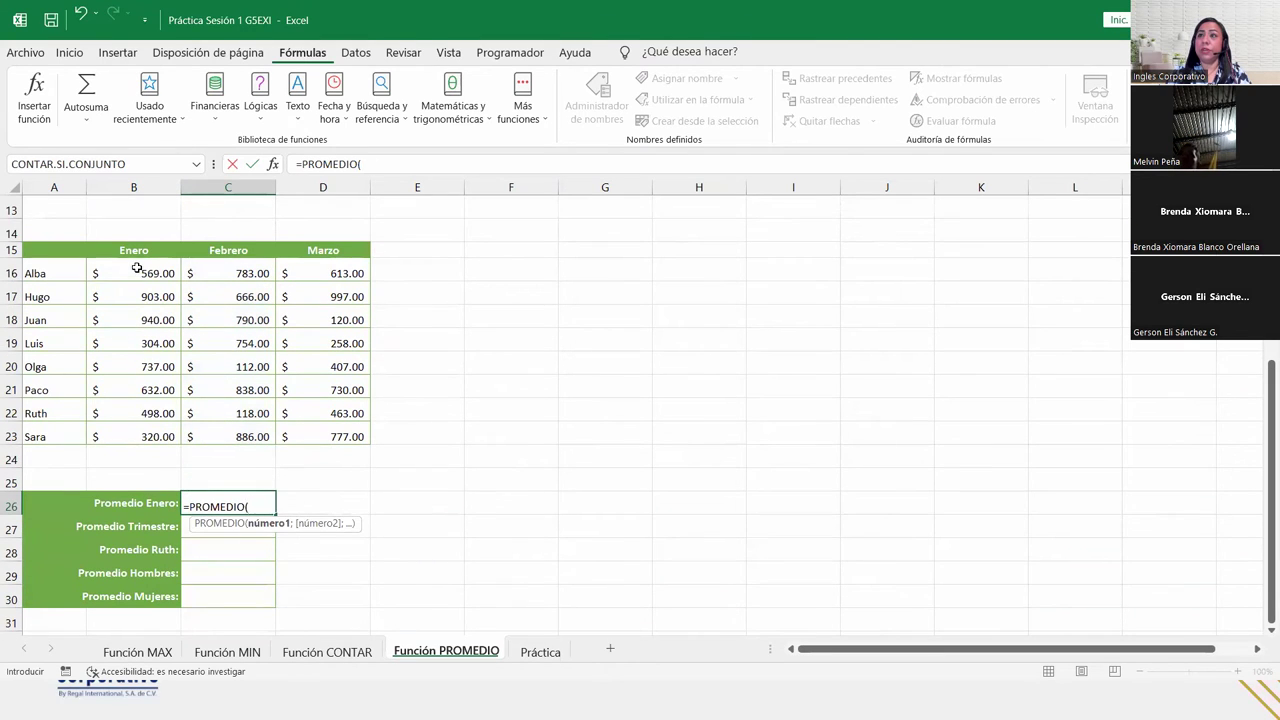
drag(135, 272, 139, 433)
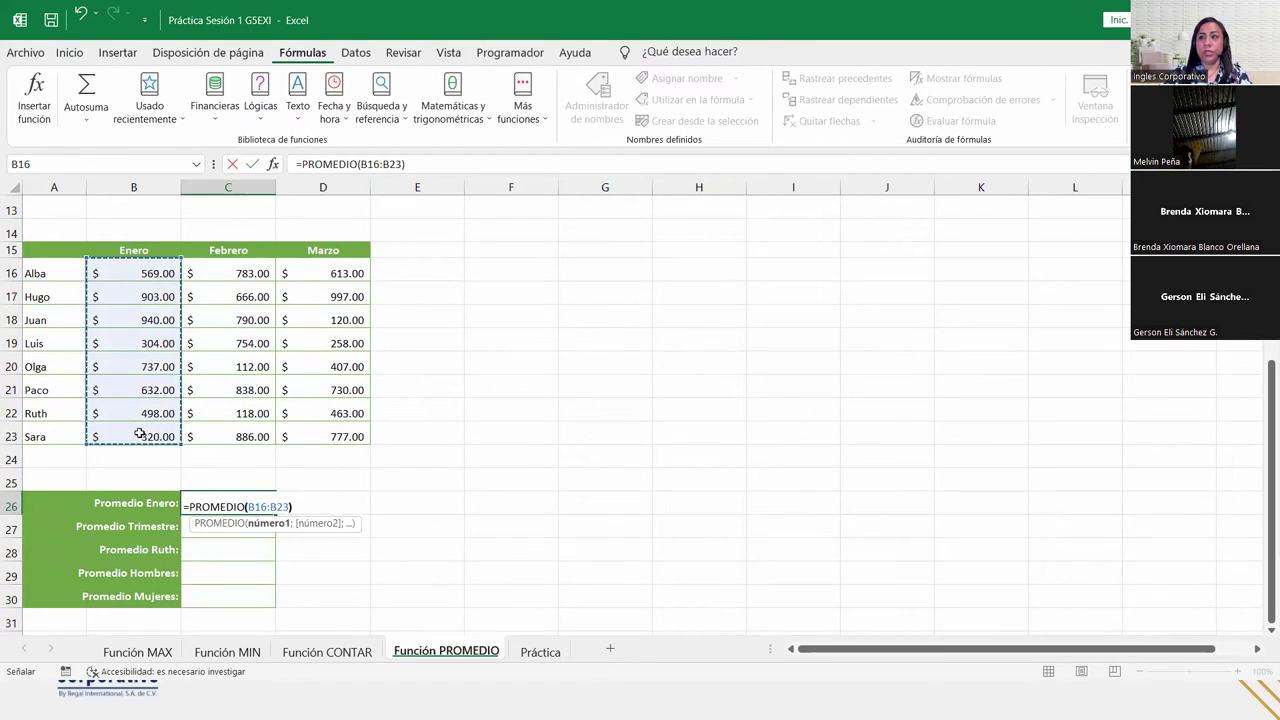
text())
key(Return)
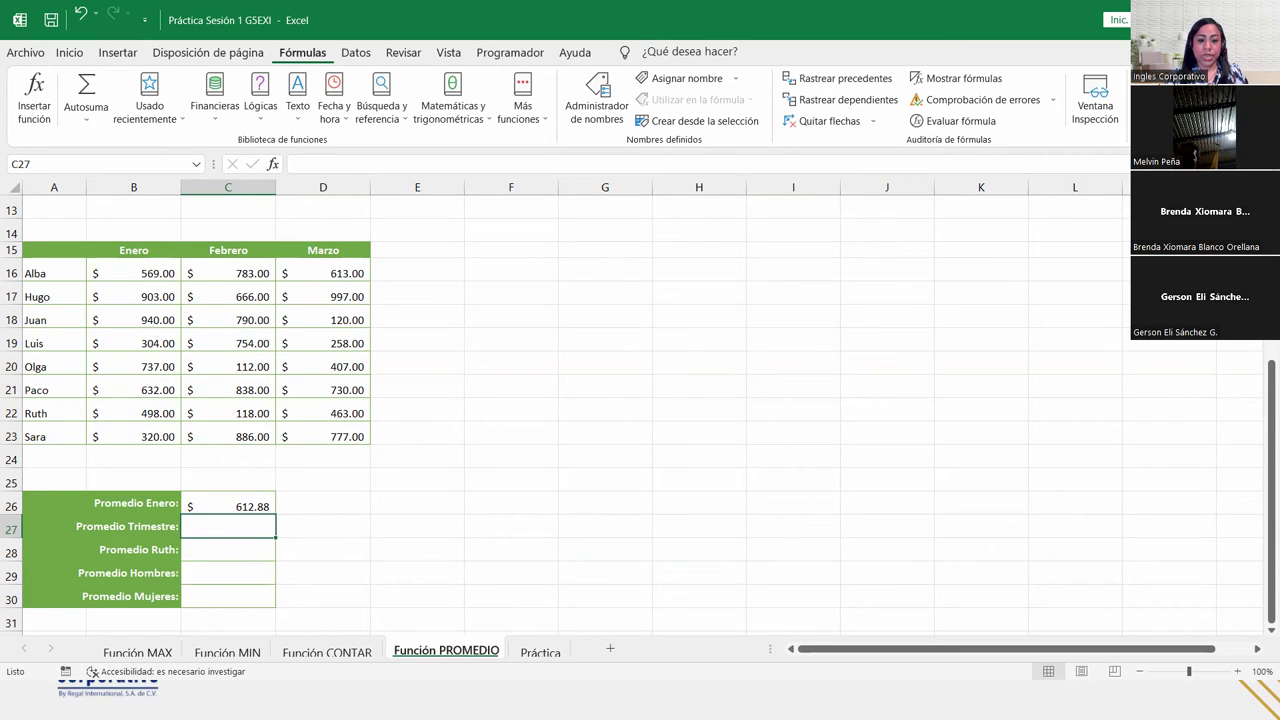
Step: Switch to the presentation and advance it to the CIERRE Y CONCLUSIONES slide
key(alt+Tab)
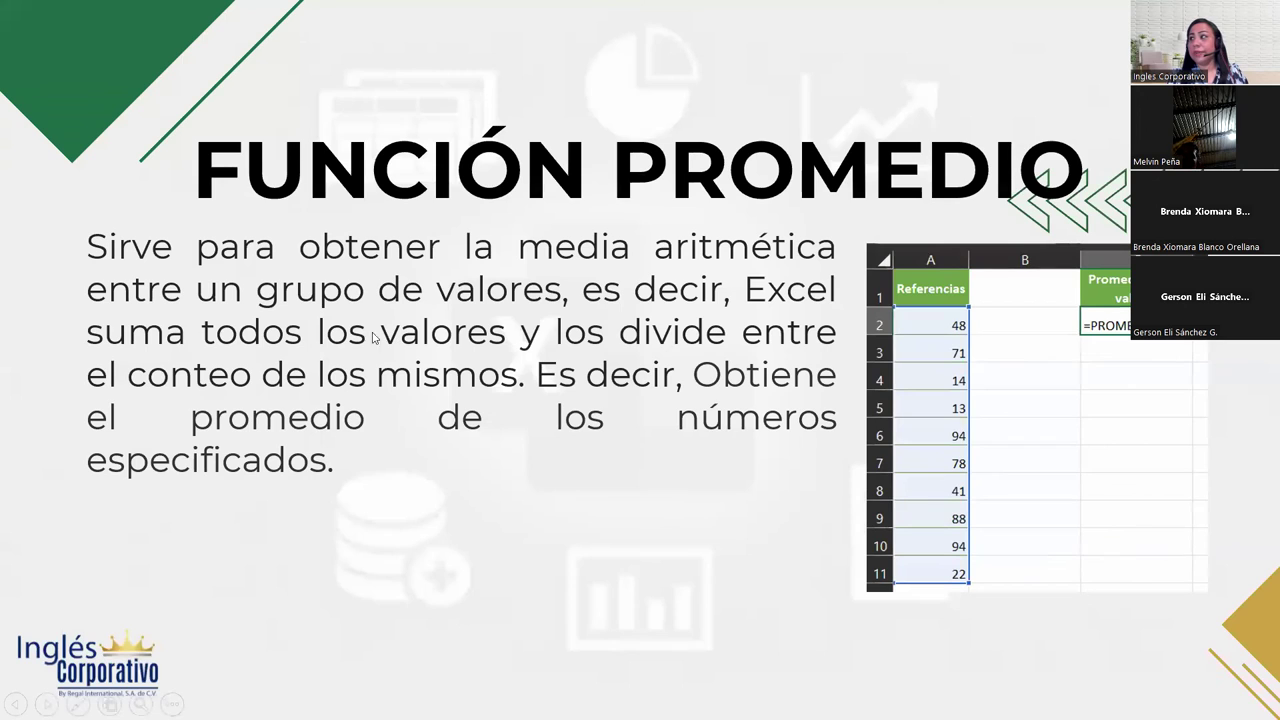
click(1259, 460)
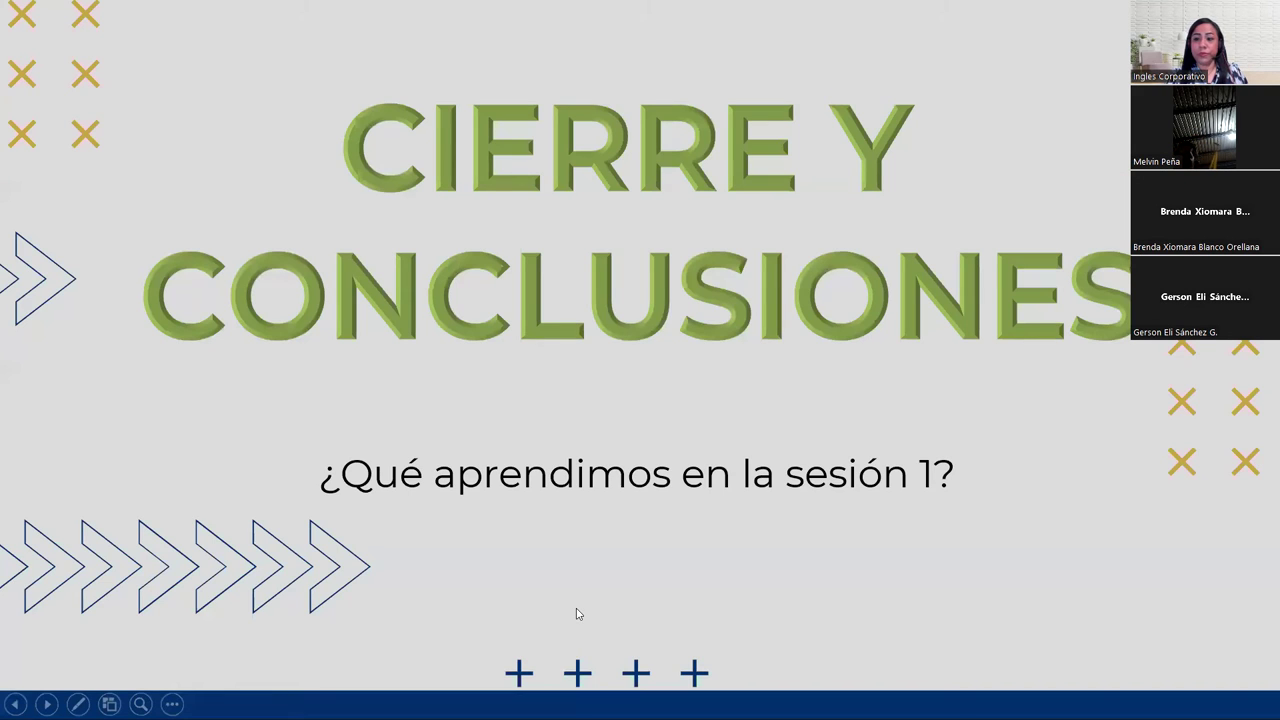